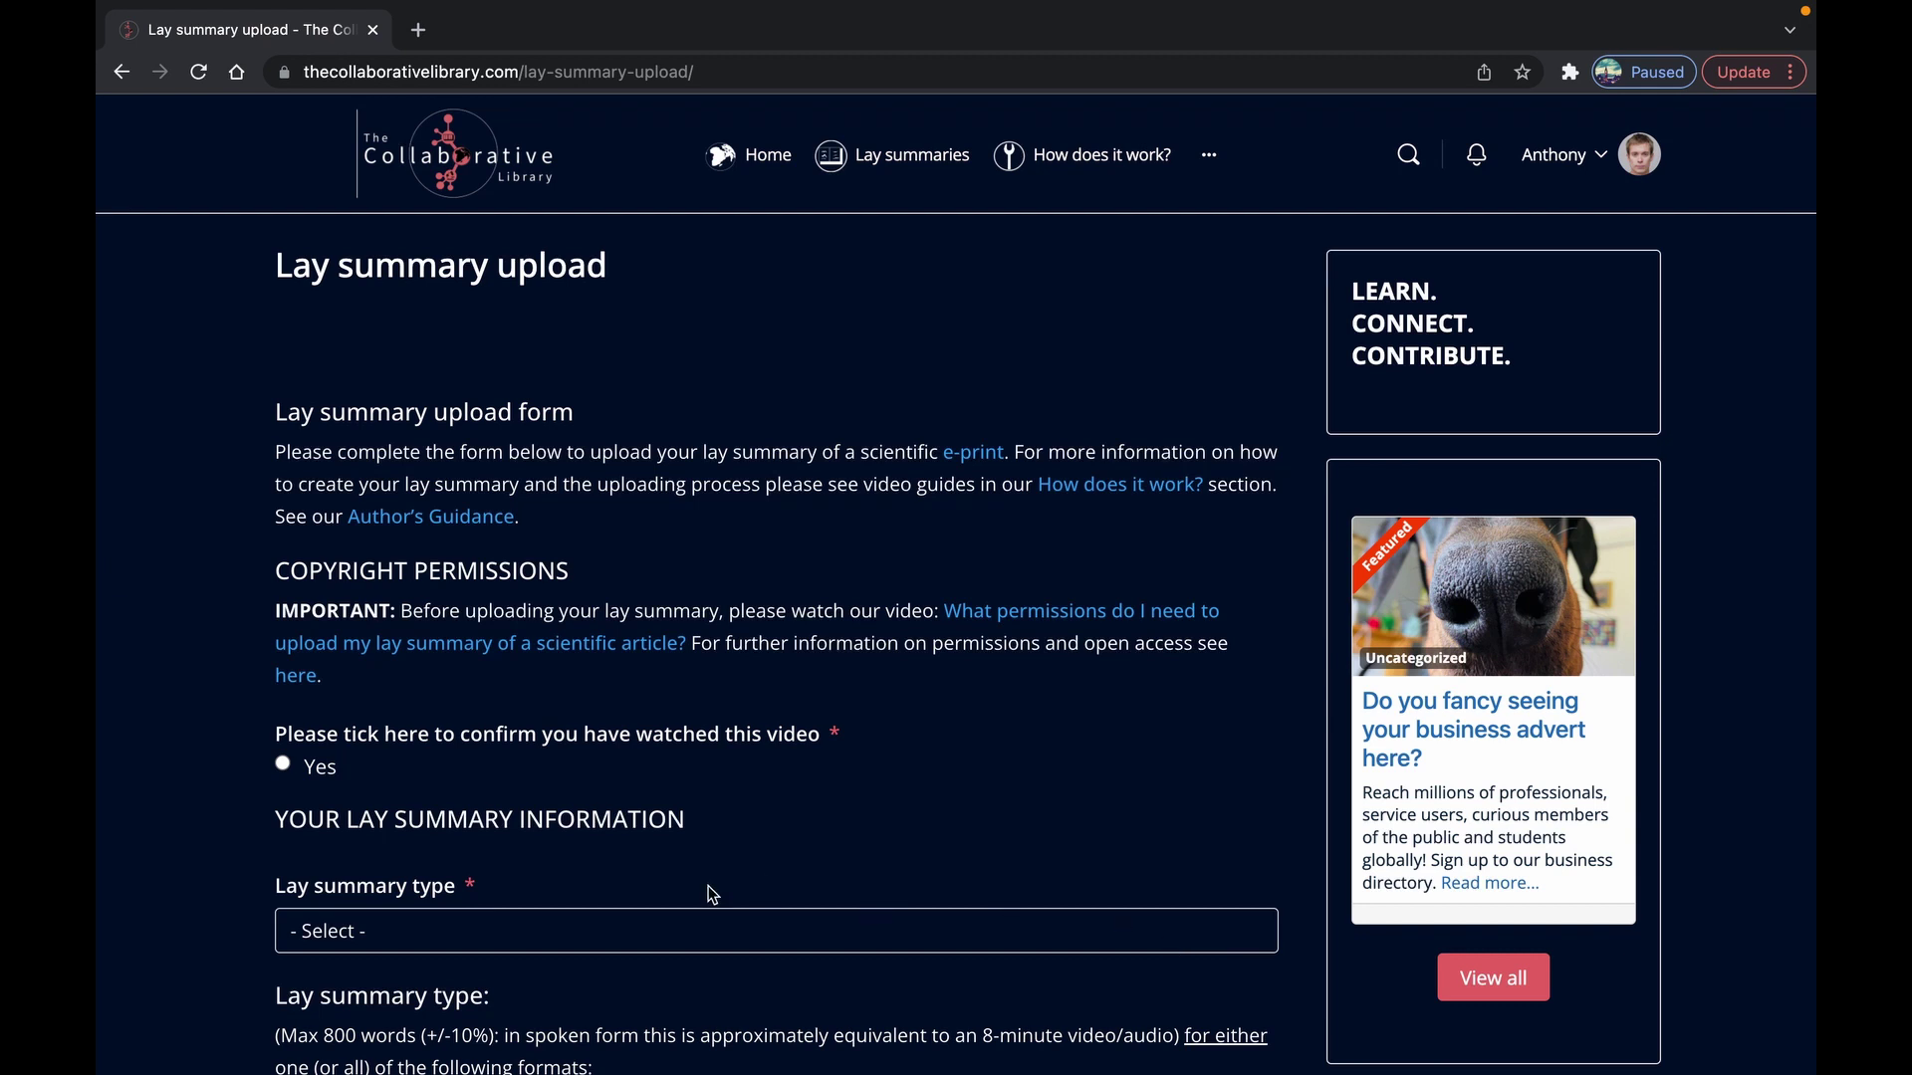
scroll(707, 885, "down", 2)
scroll(712, 893, "down", 3)
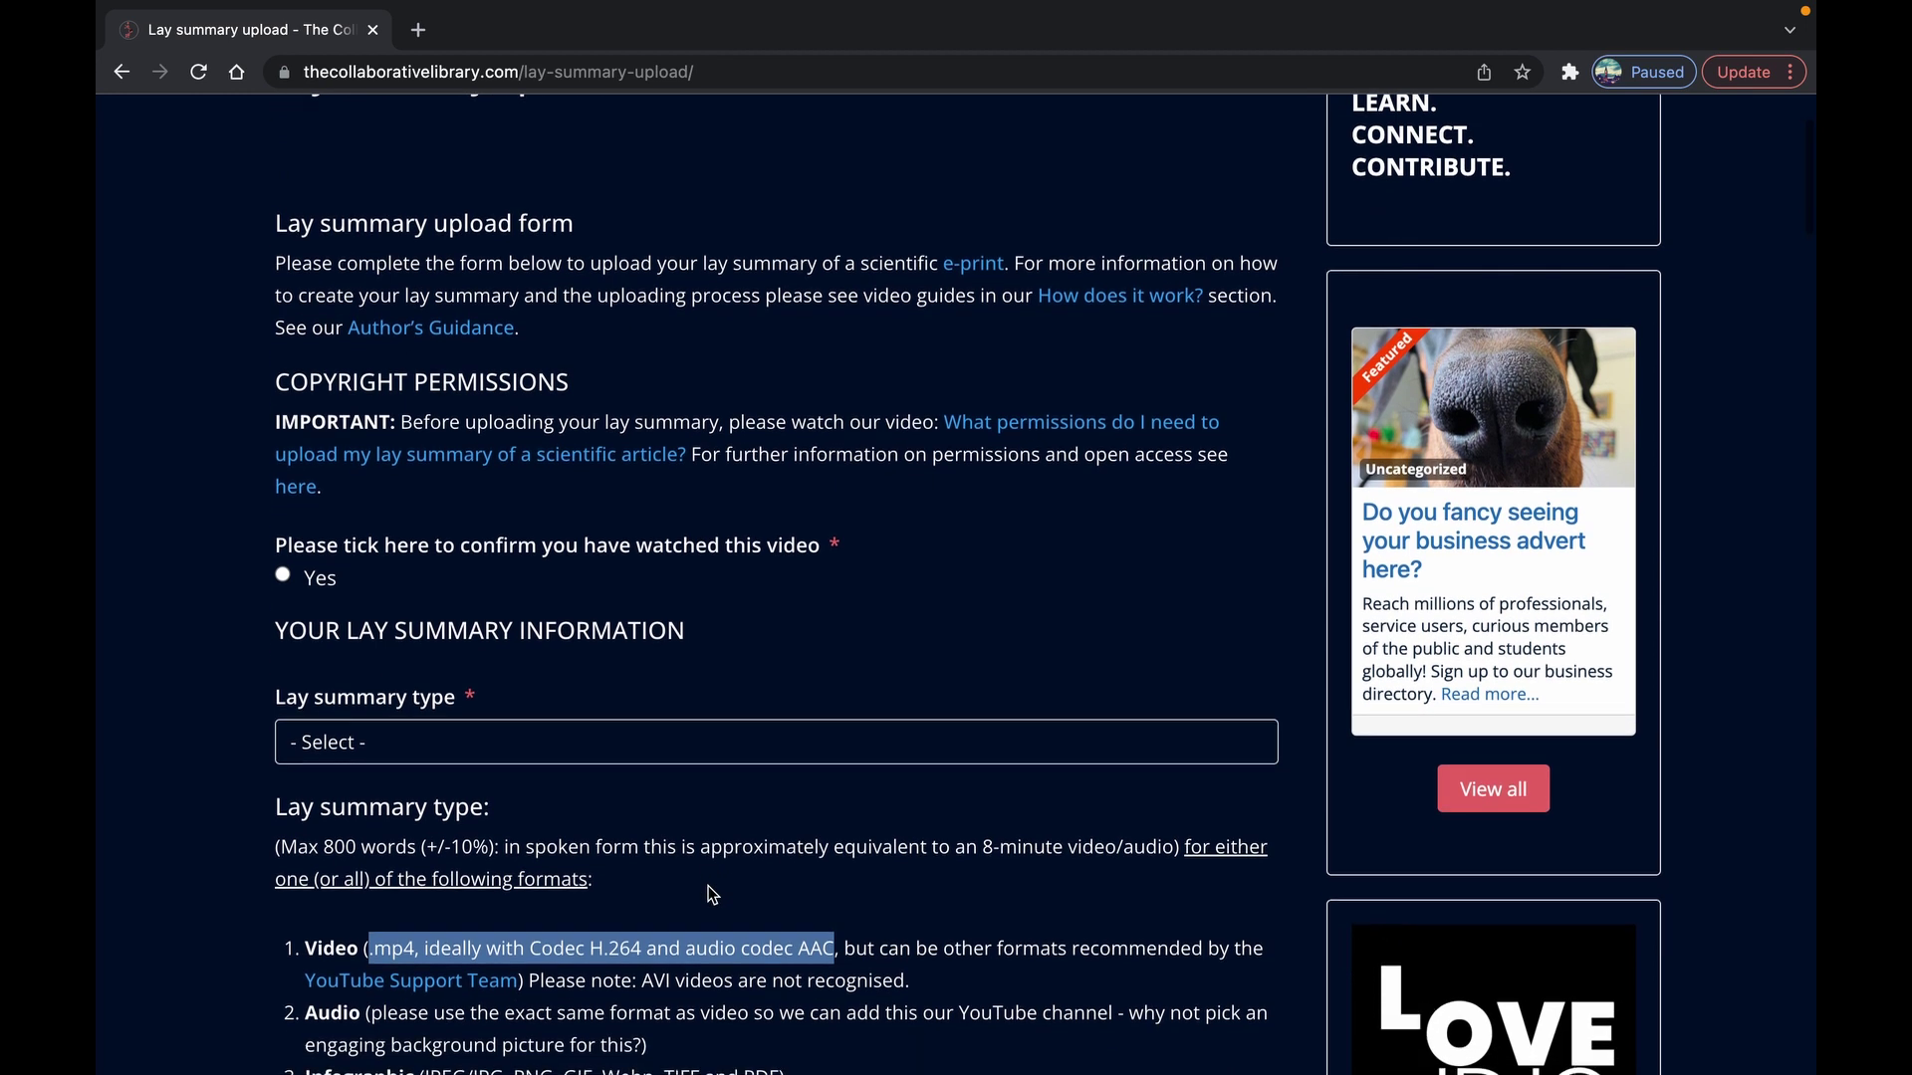
left_click(709, 891)
left_click(691, 745)
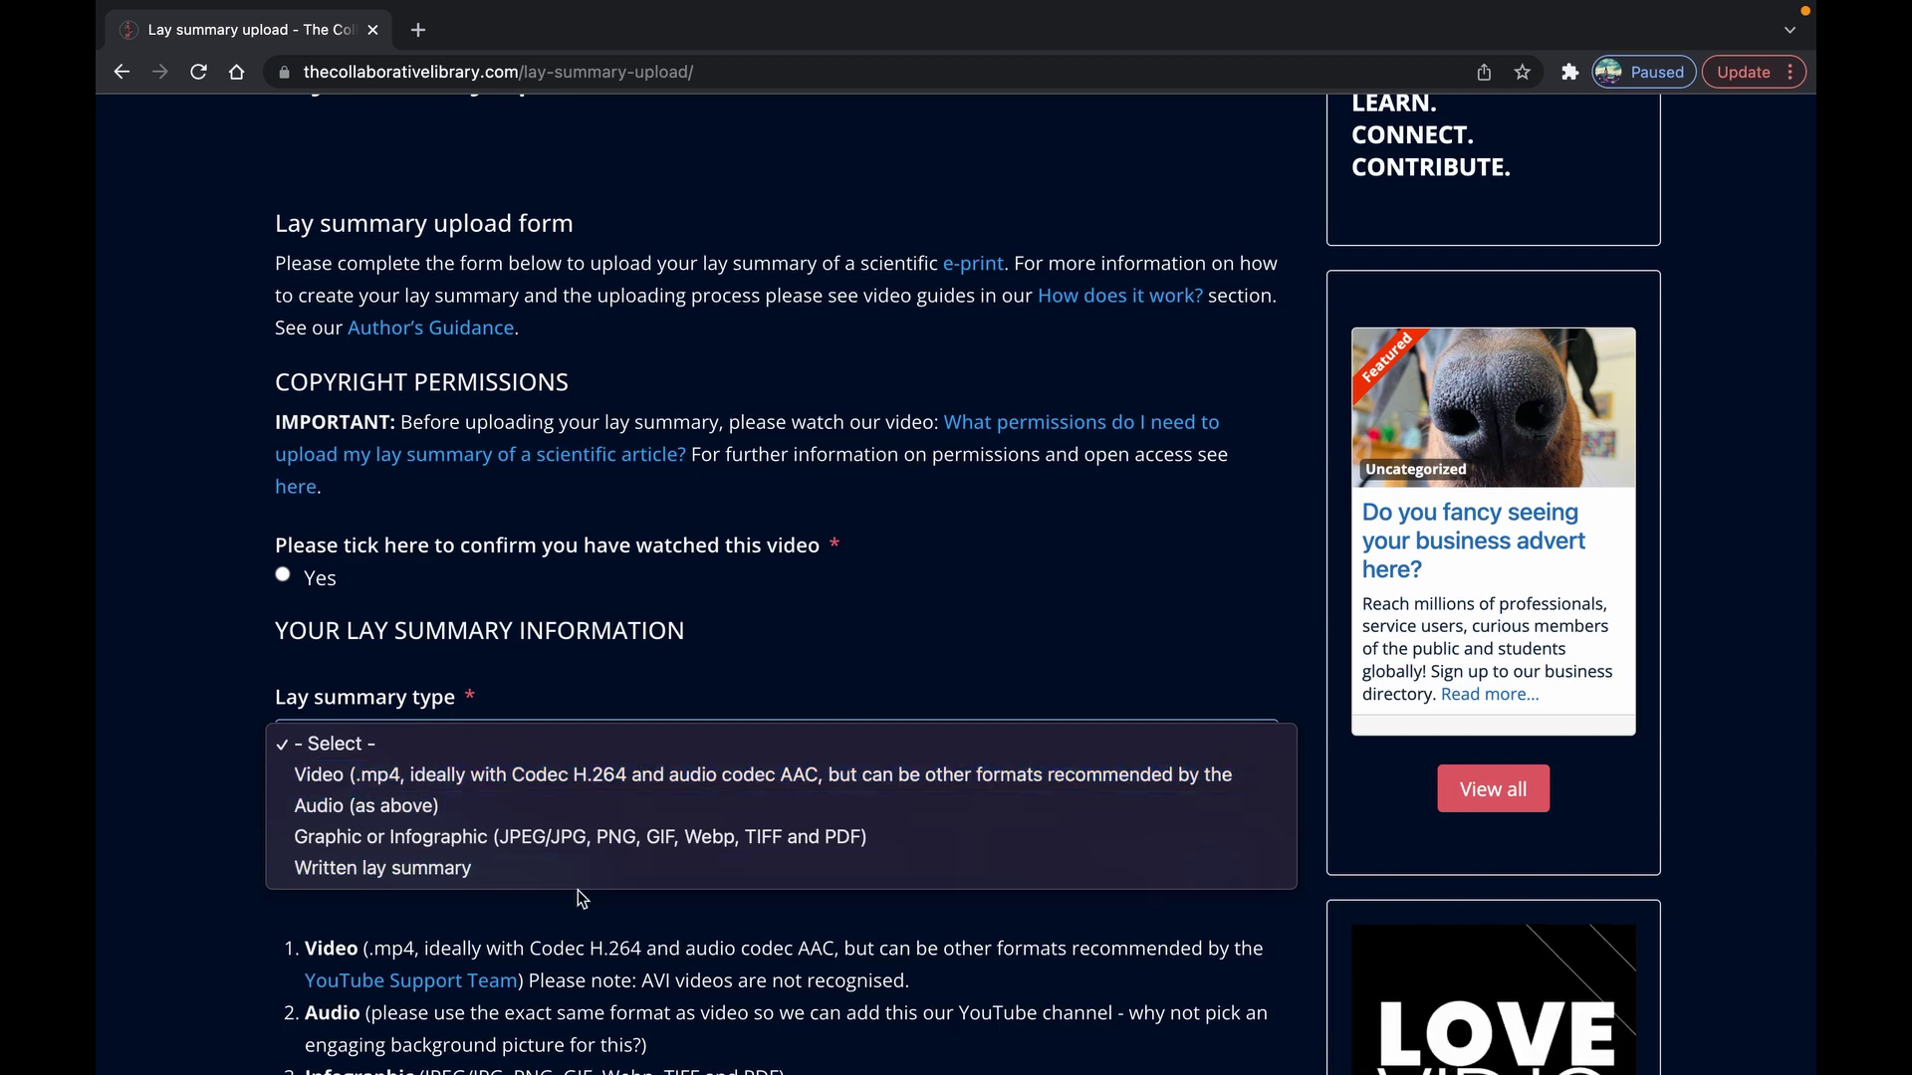
left_click(637, 943)
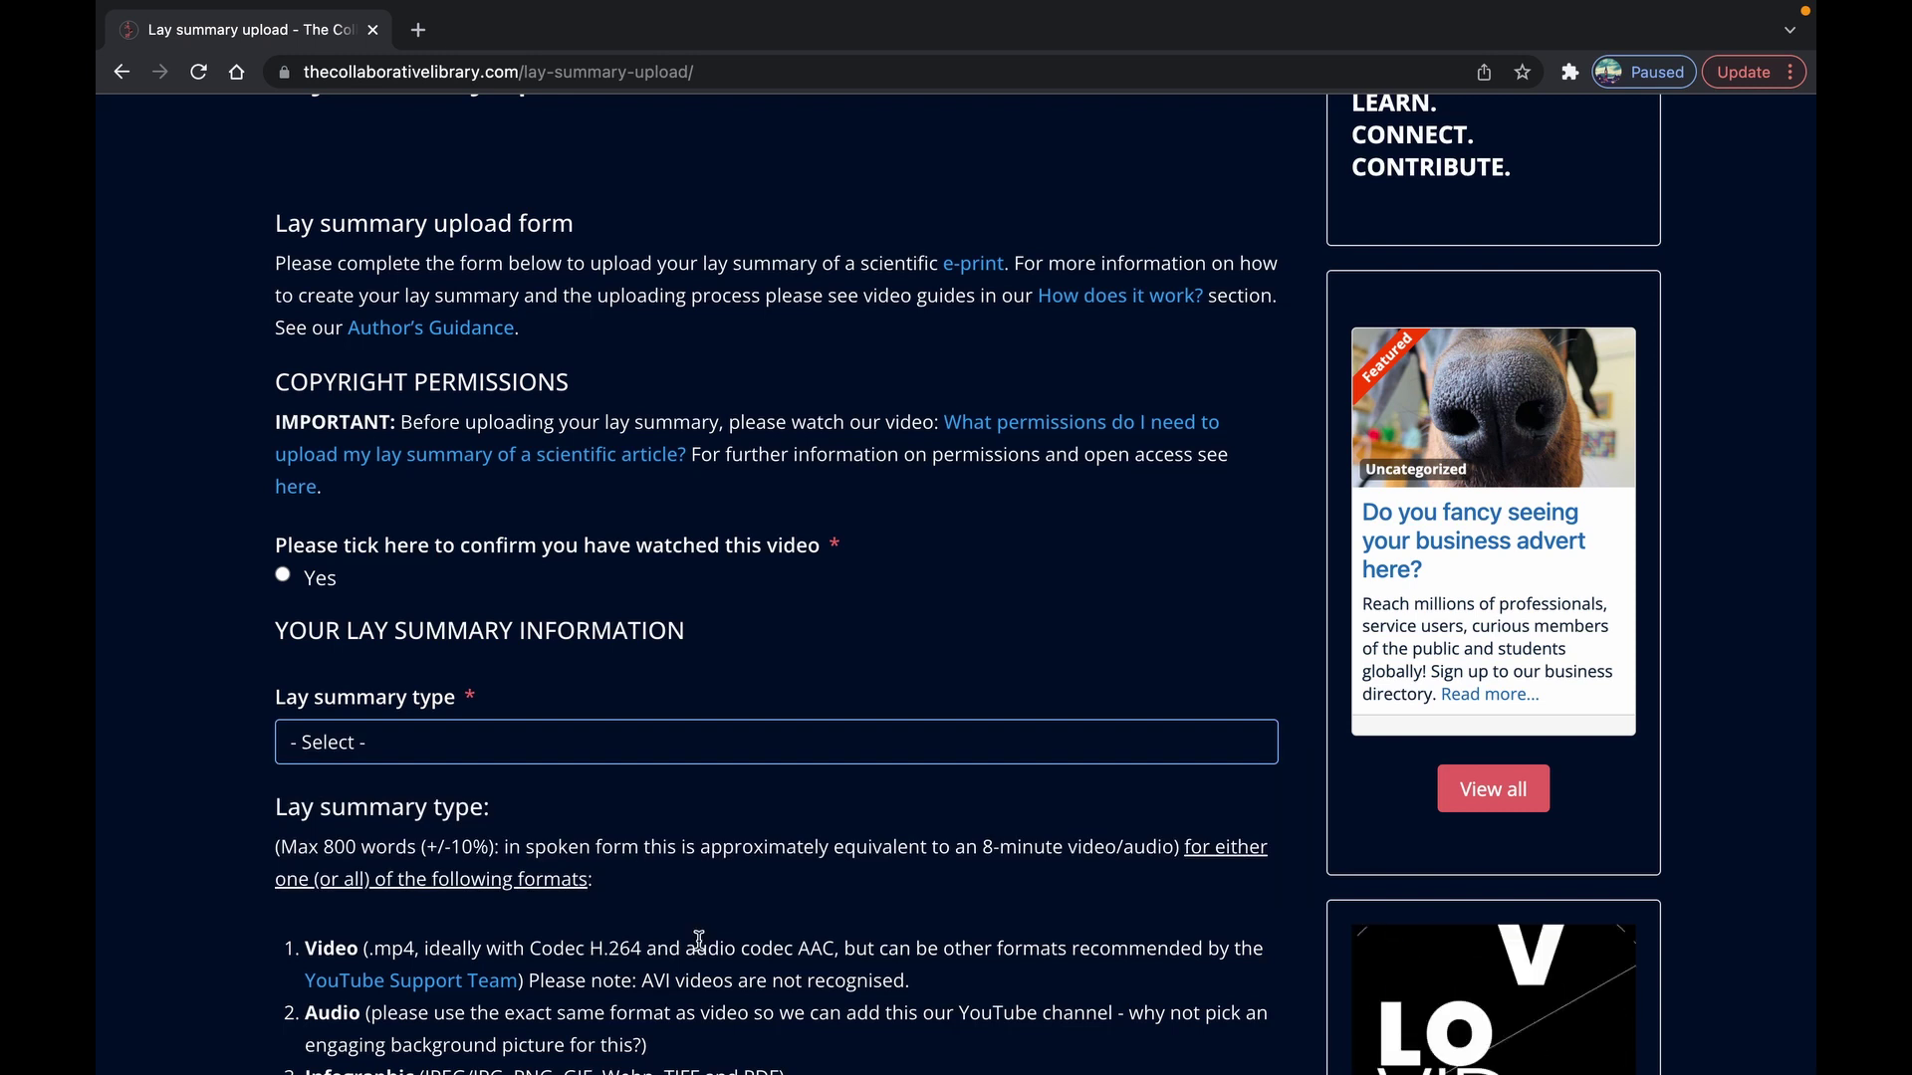
scroll(695, 926, "down", 1)
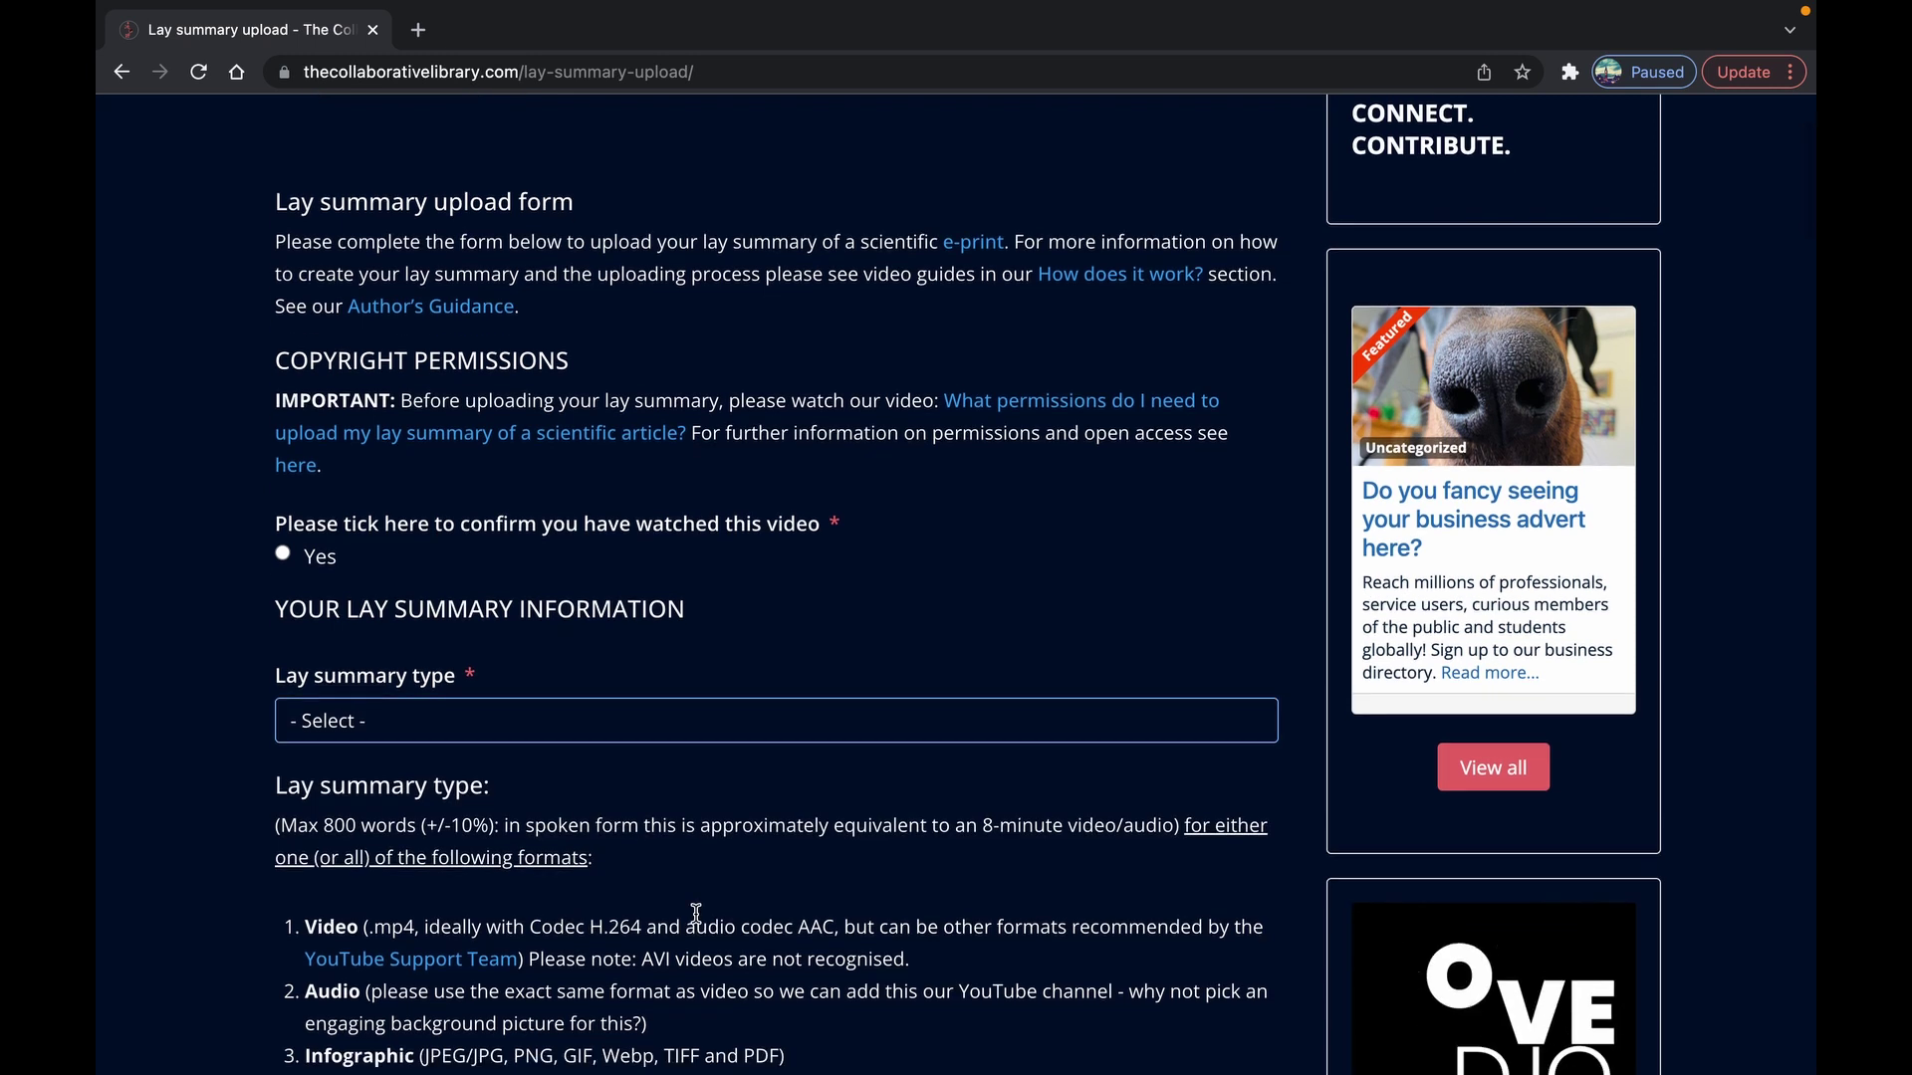
scroll(695, 901, "down", 2)
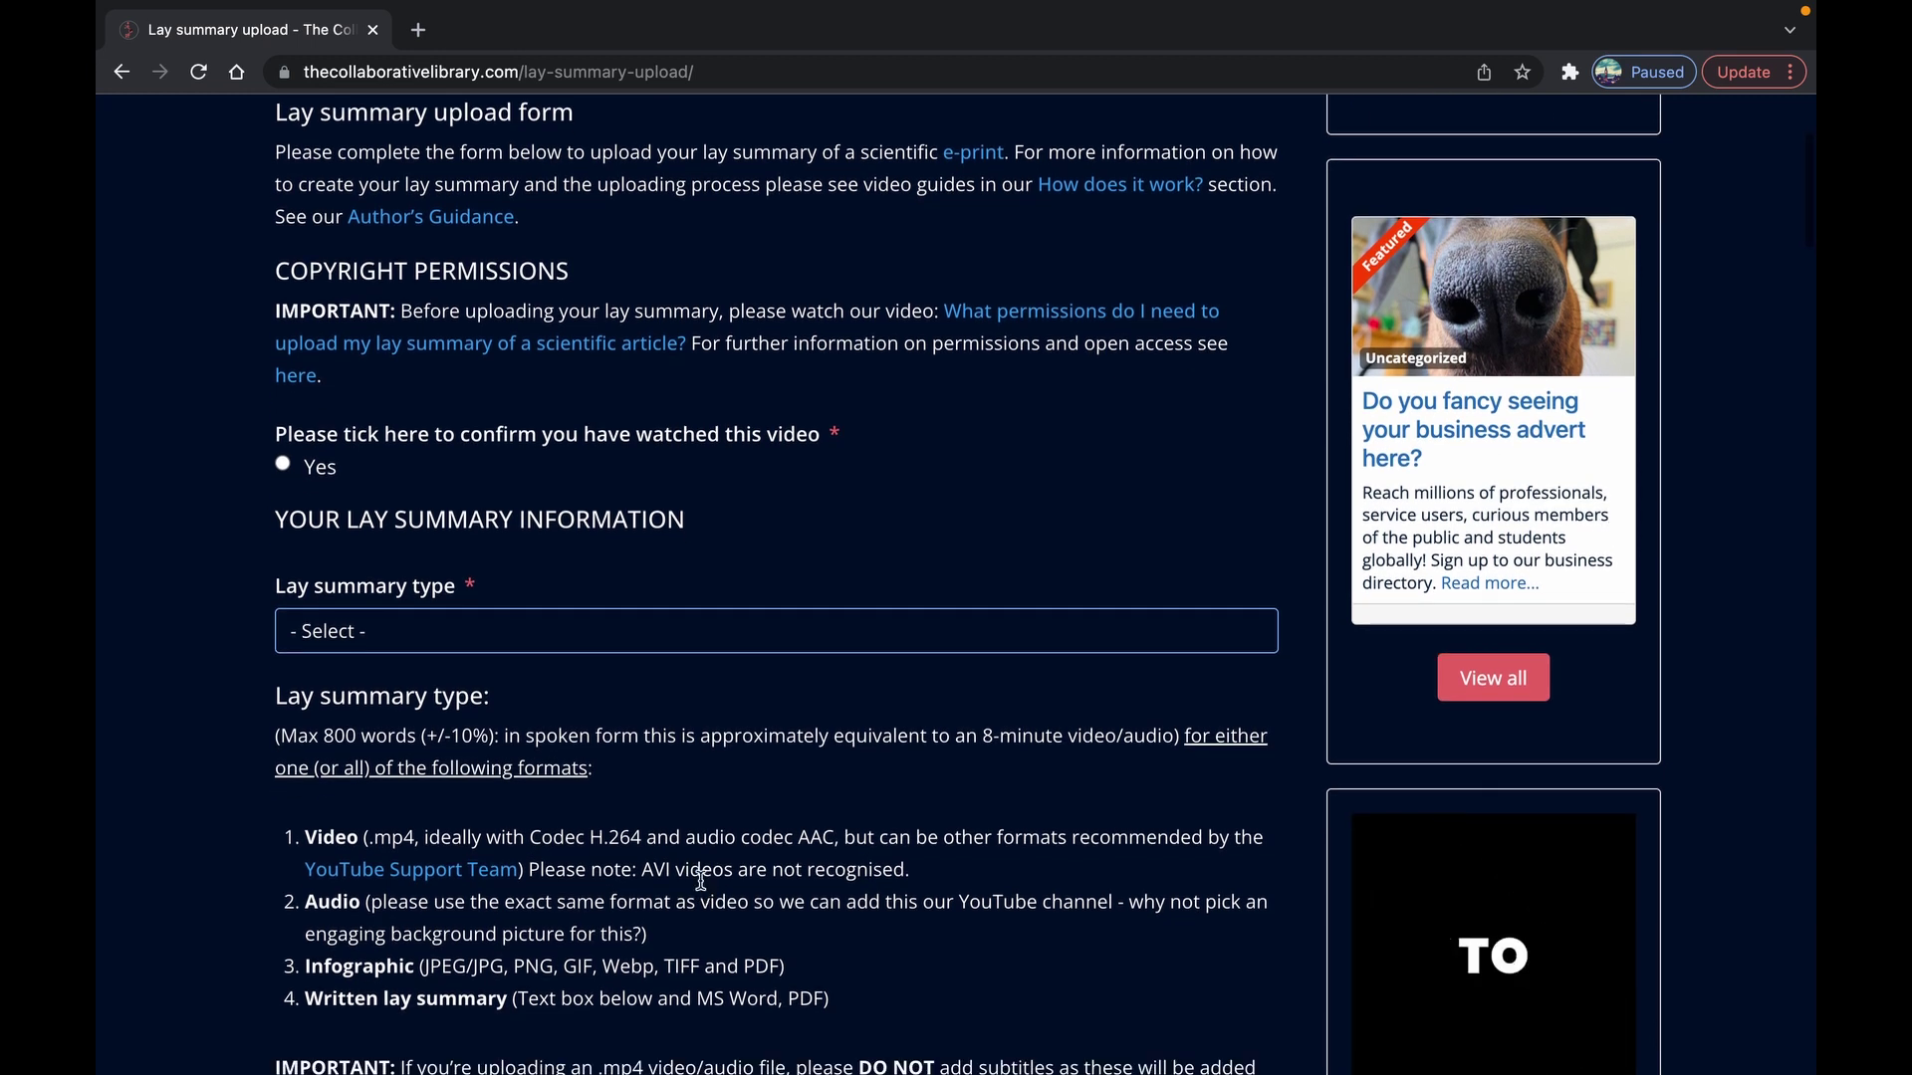
scroll(701, 881, "down", 1)
scroll(701, 881, "down", 5)
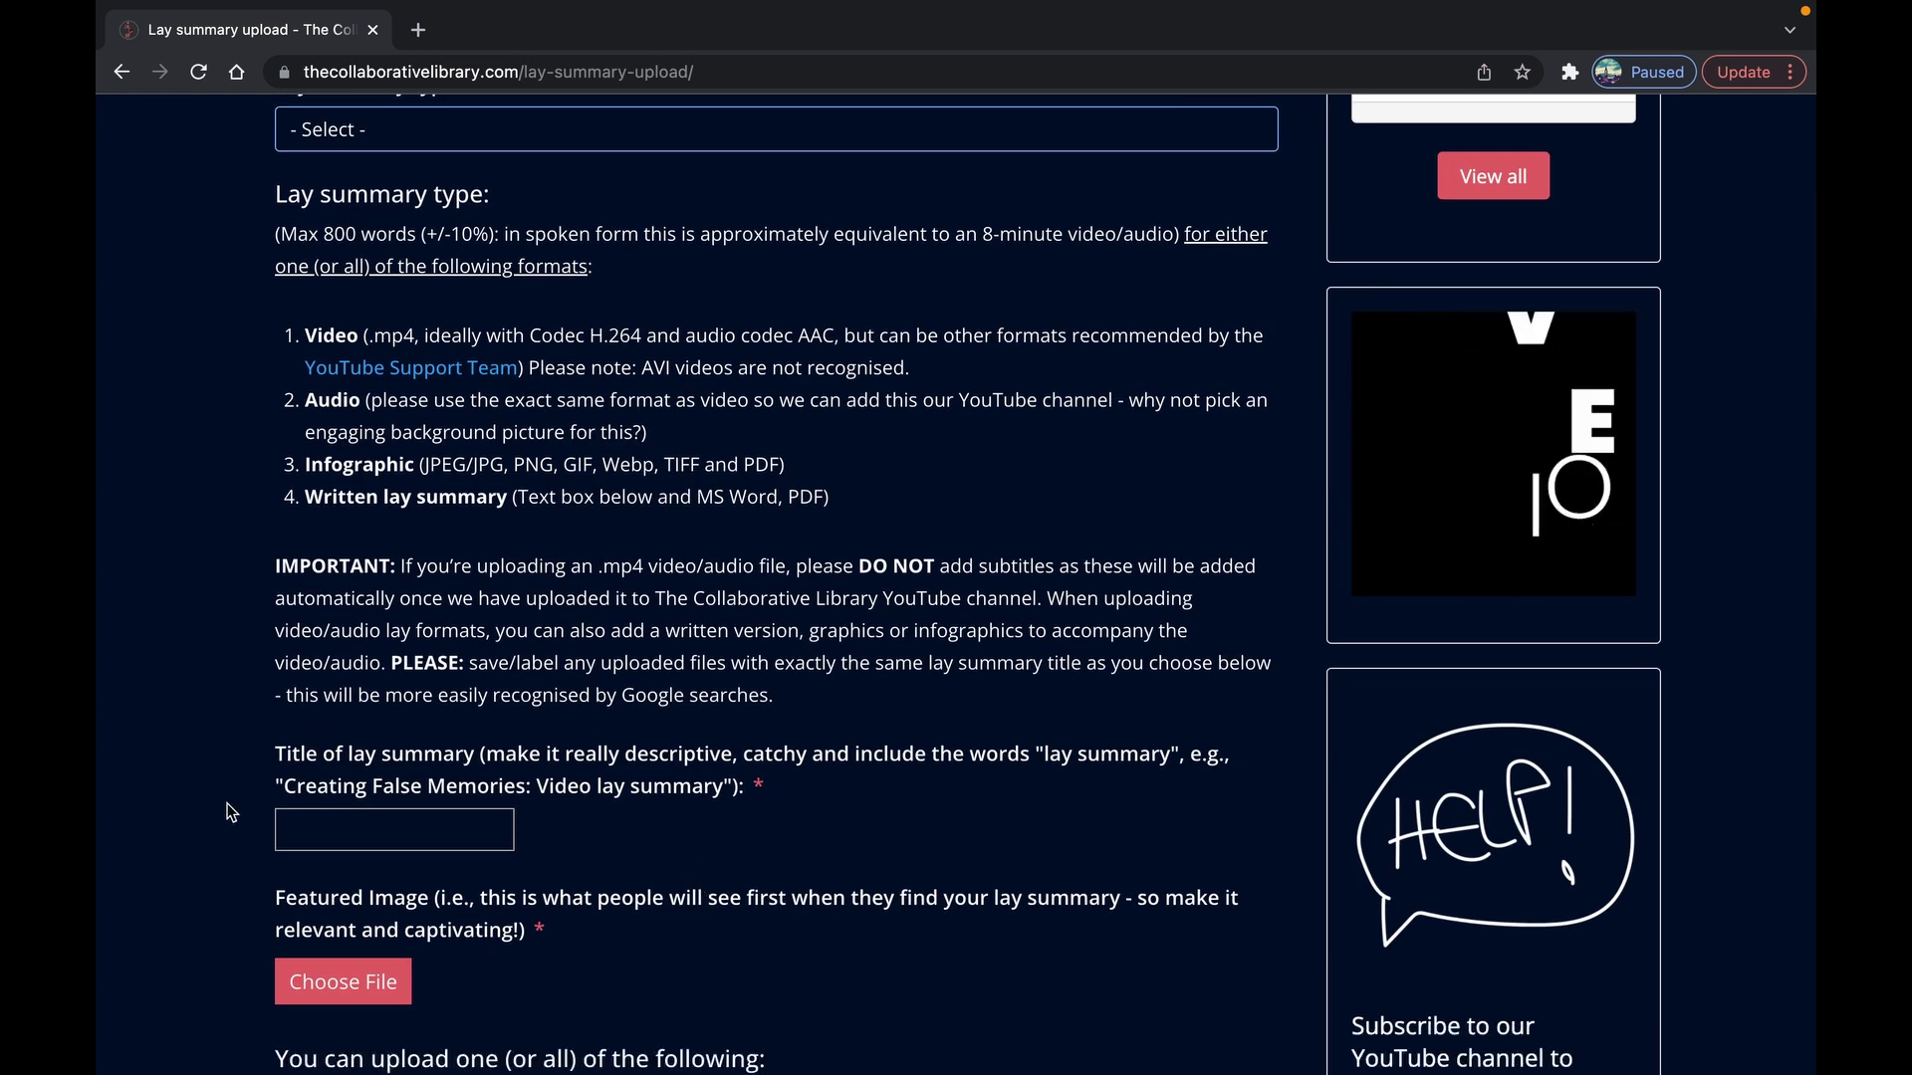
left_click(291, 829)
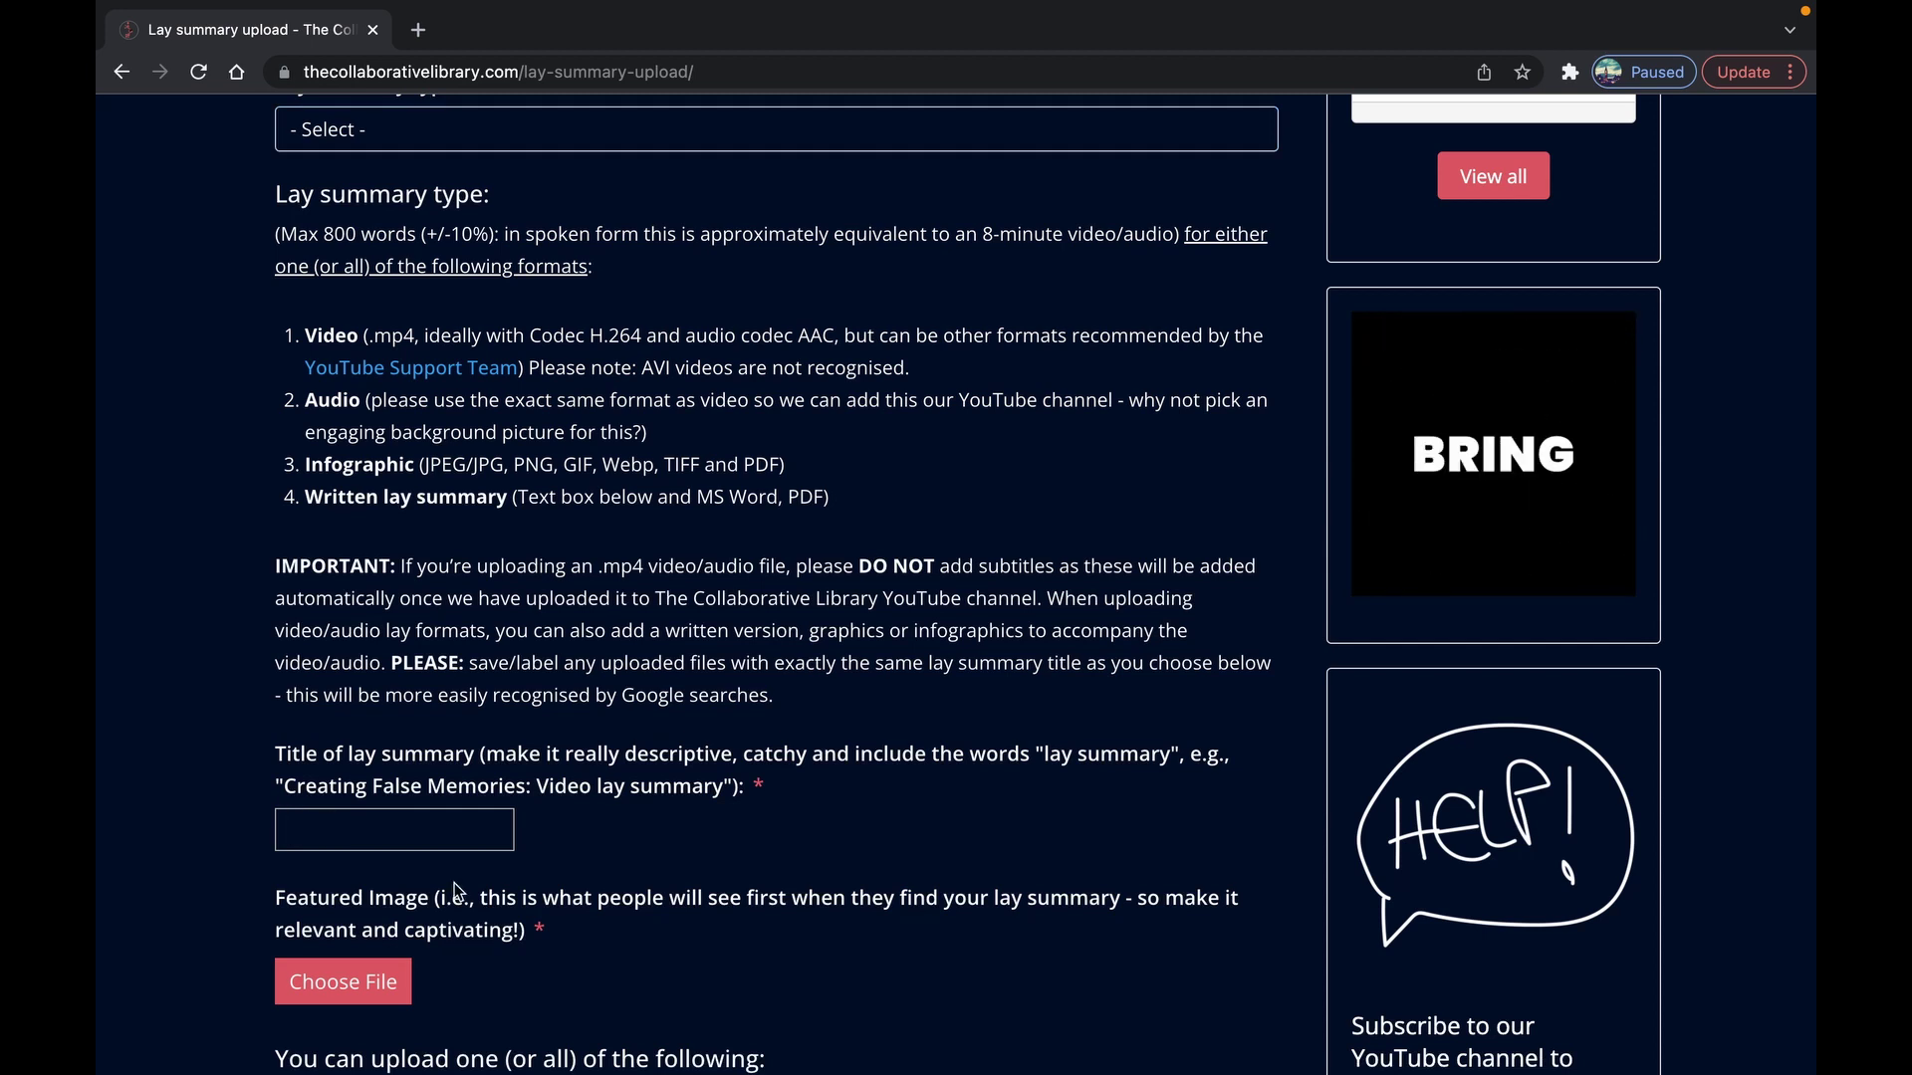
scroll(456, 890, "down", 3)
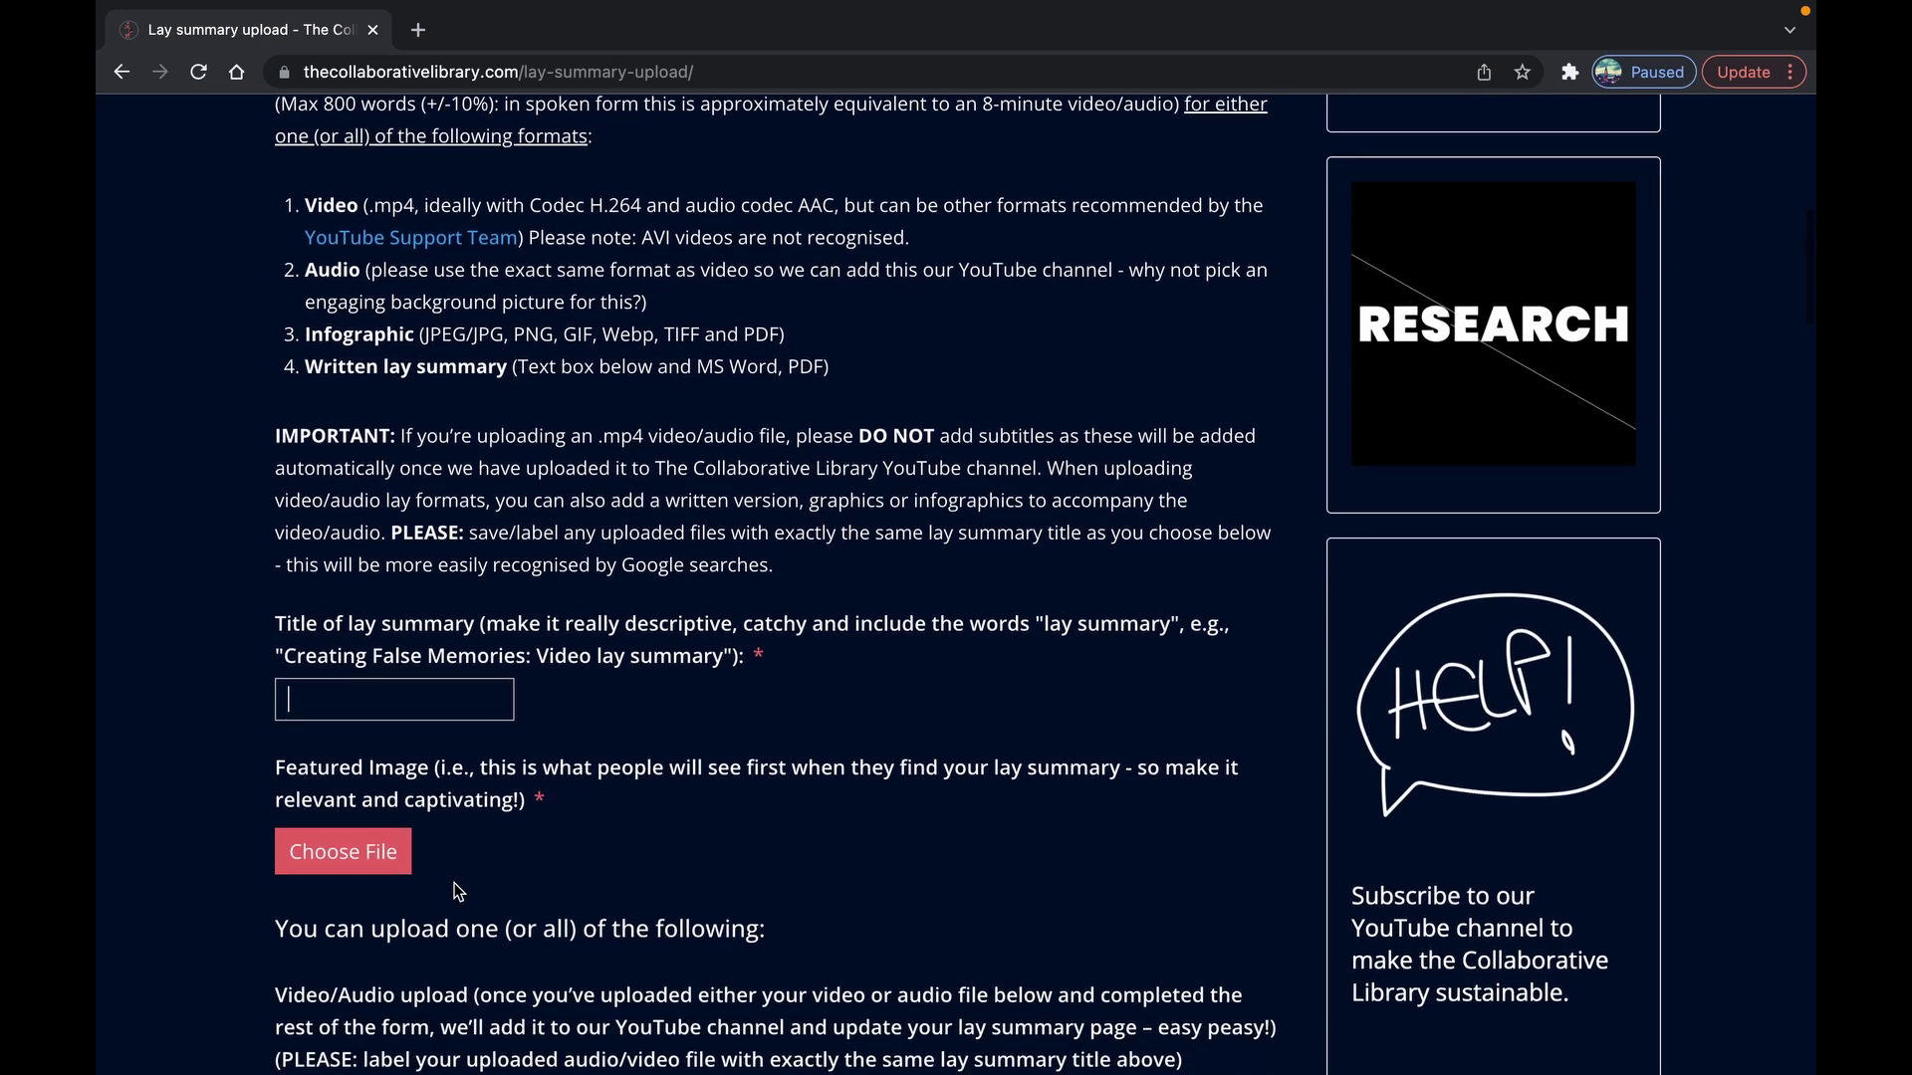
scroll(455, 889, "down", 4)
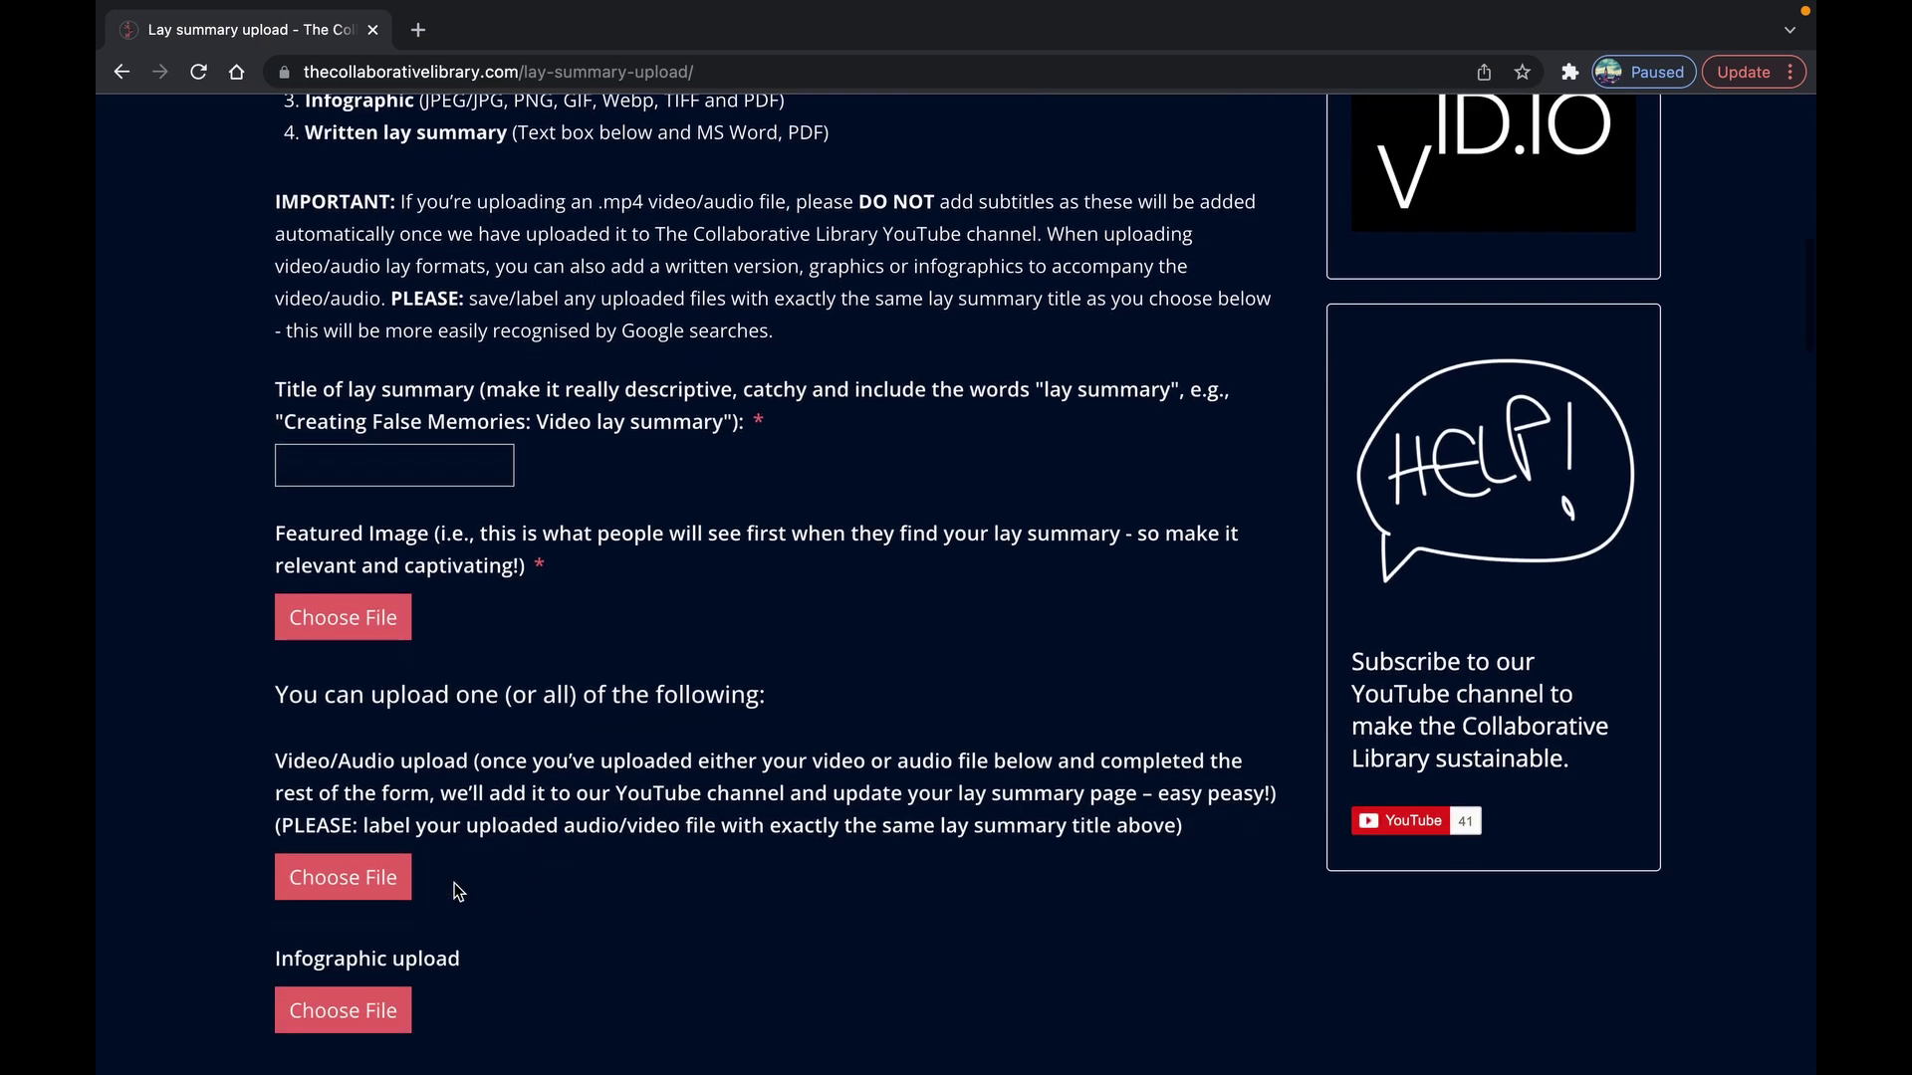
scroll(455, 889, "down", 2)
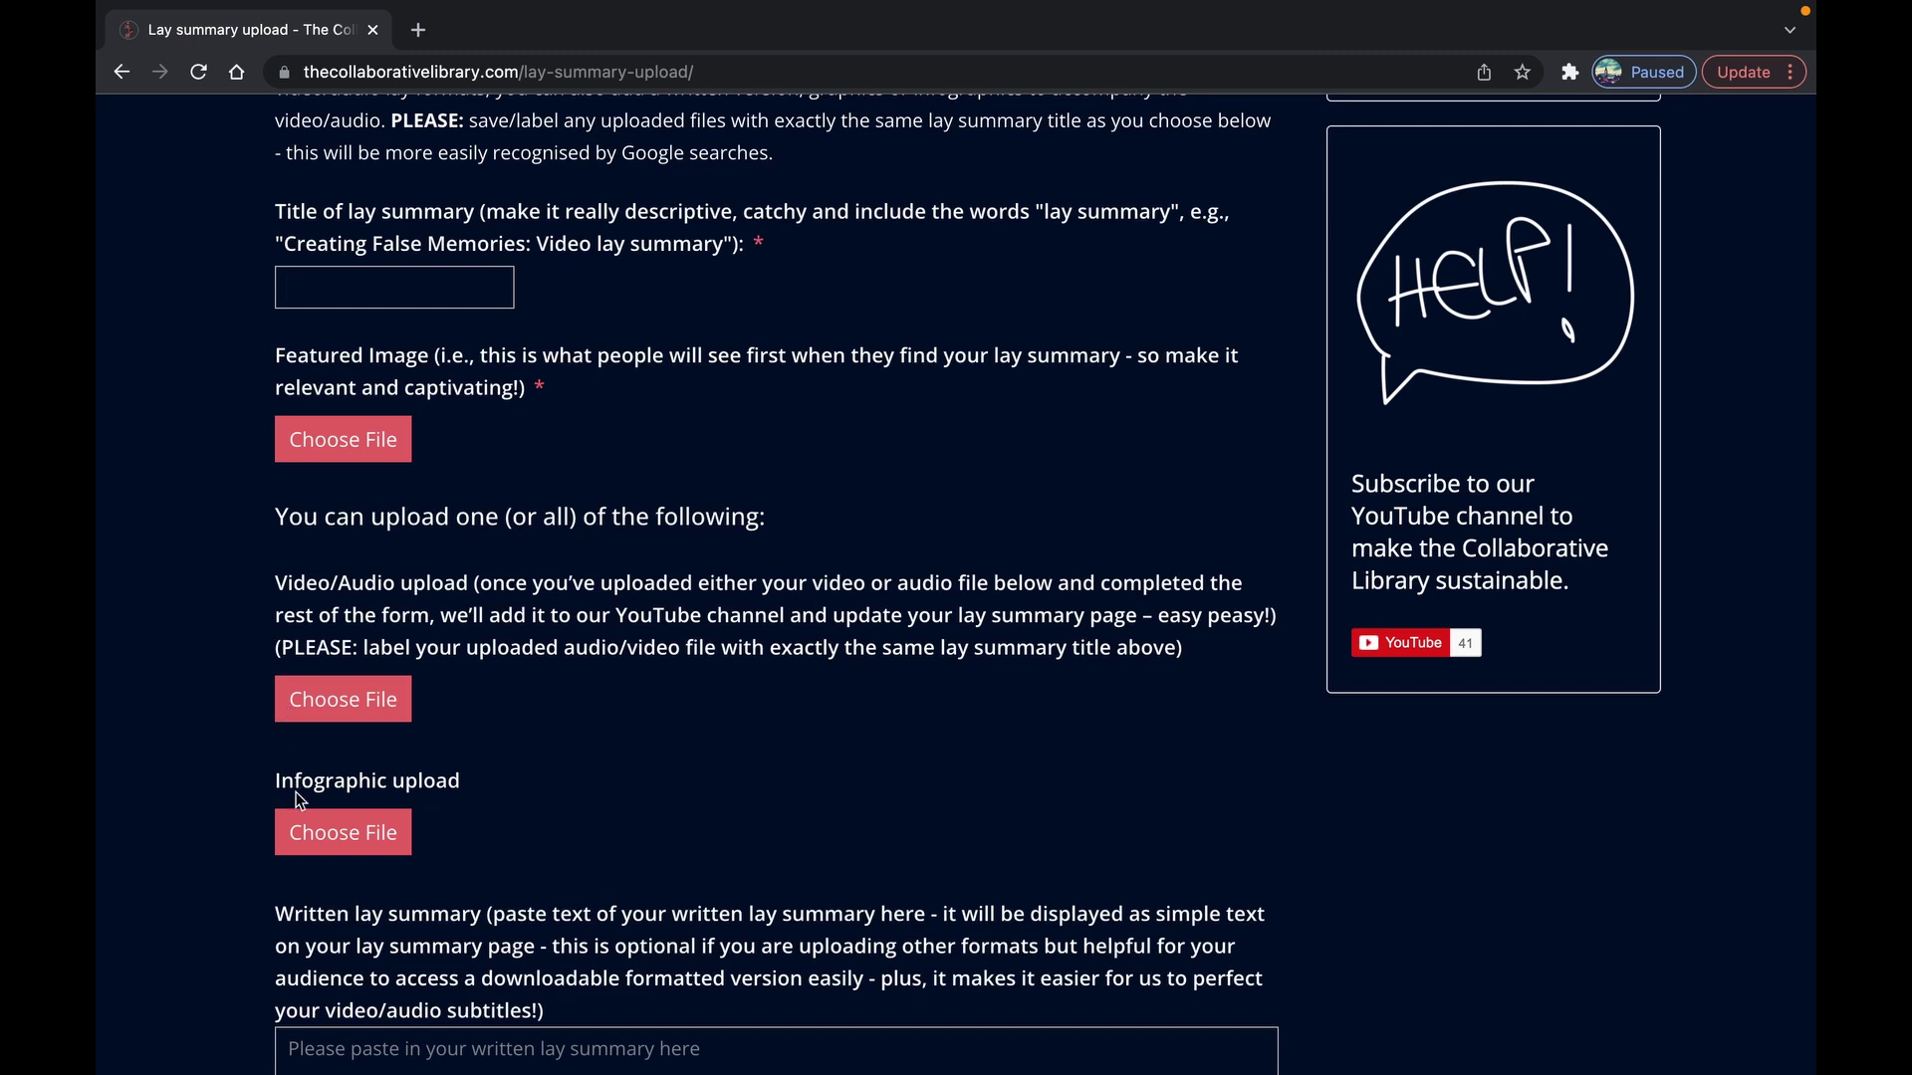
scroll(293, 809, "down", 1)
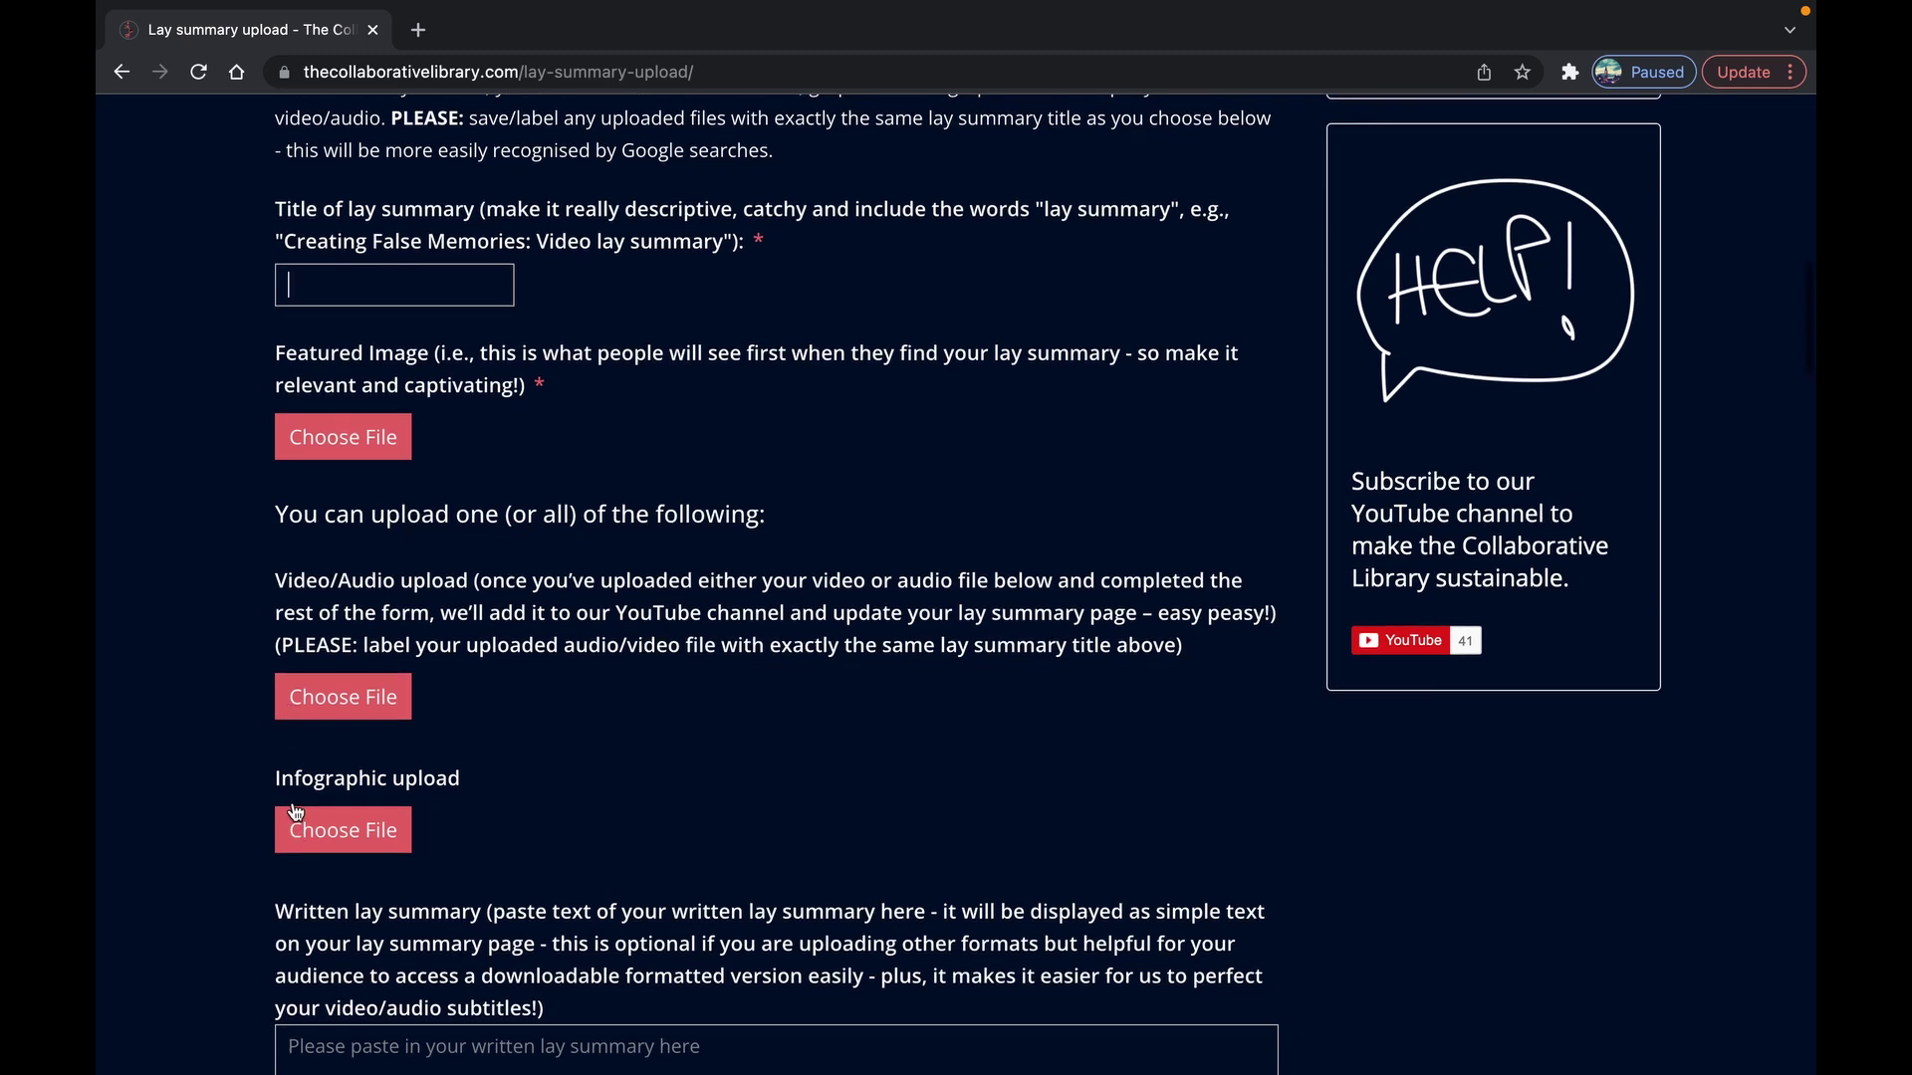
scroll(295, 809, "down", 5)
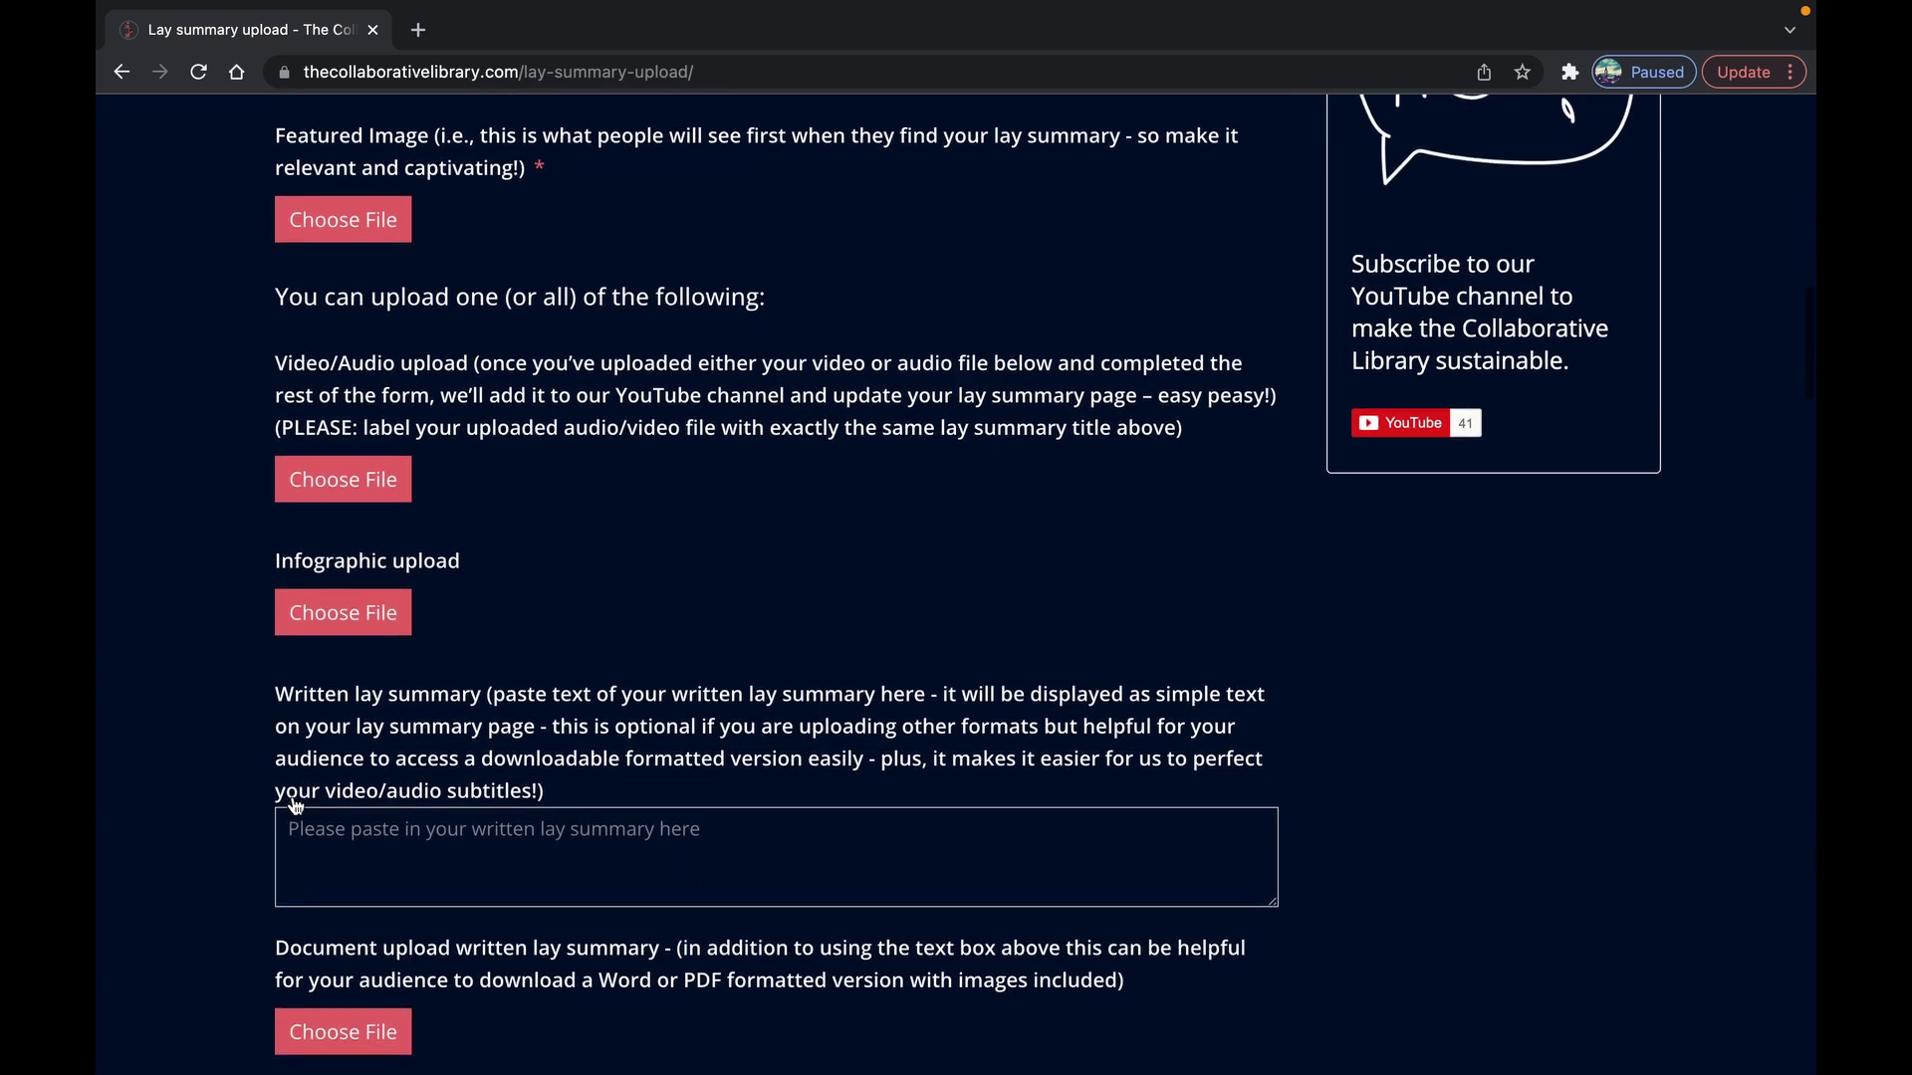
scroll(294, 805, "down", 1)
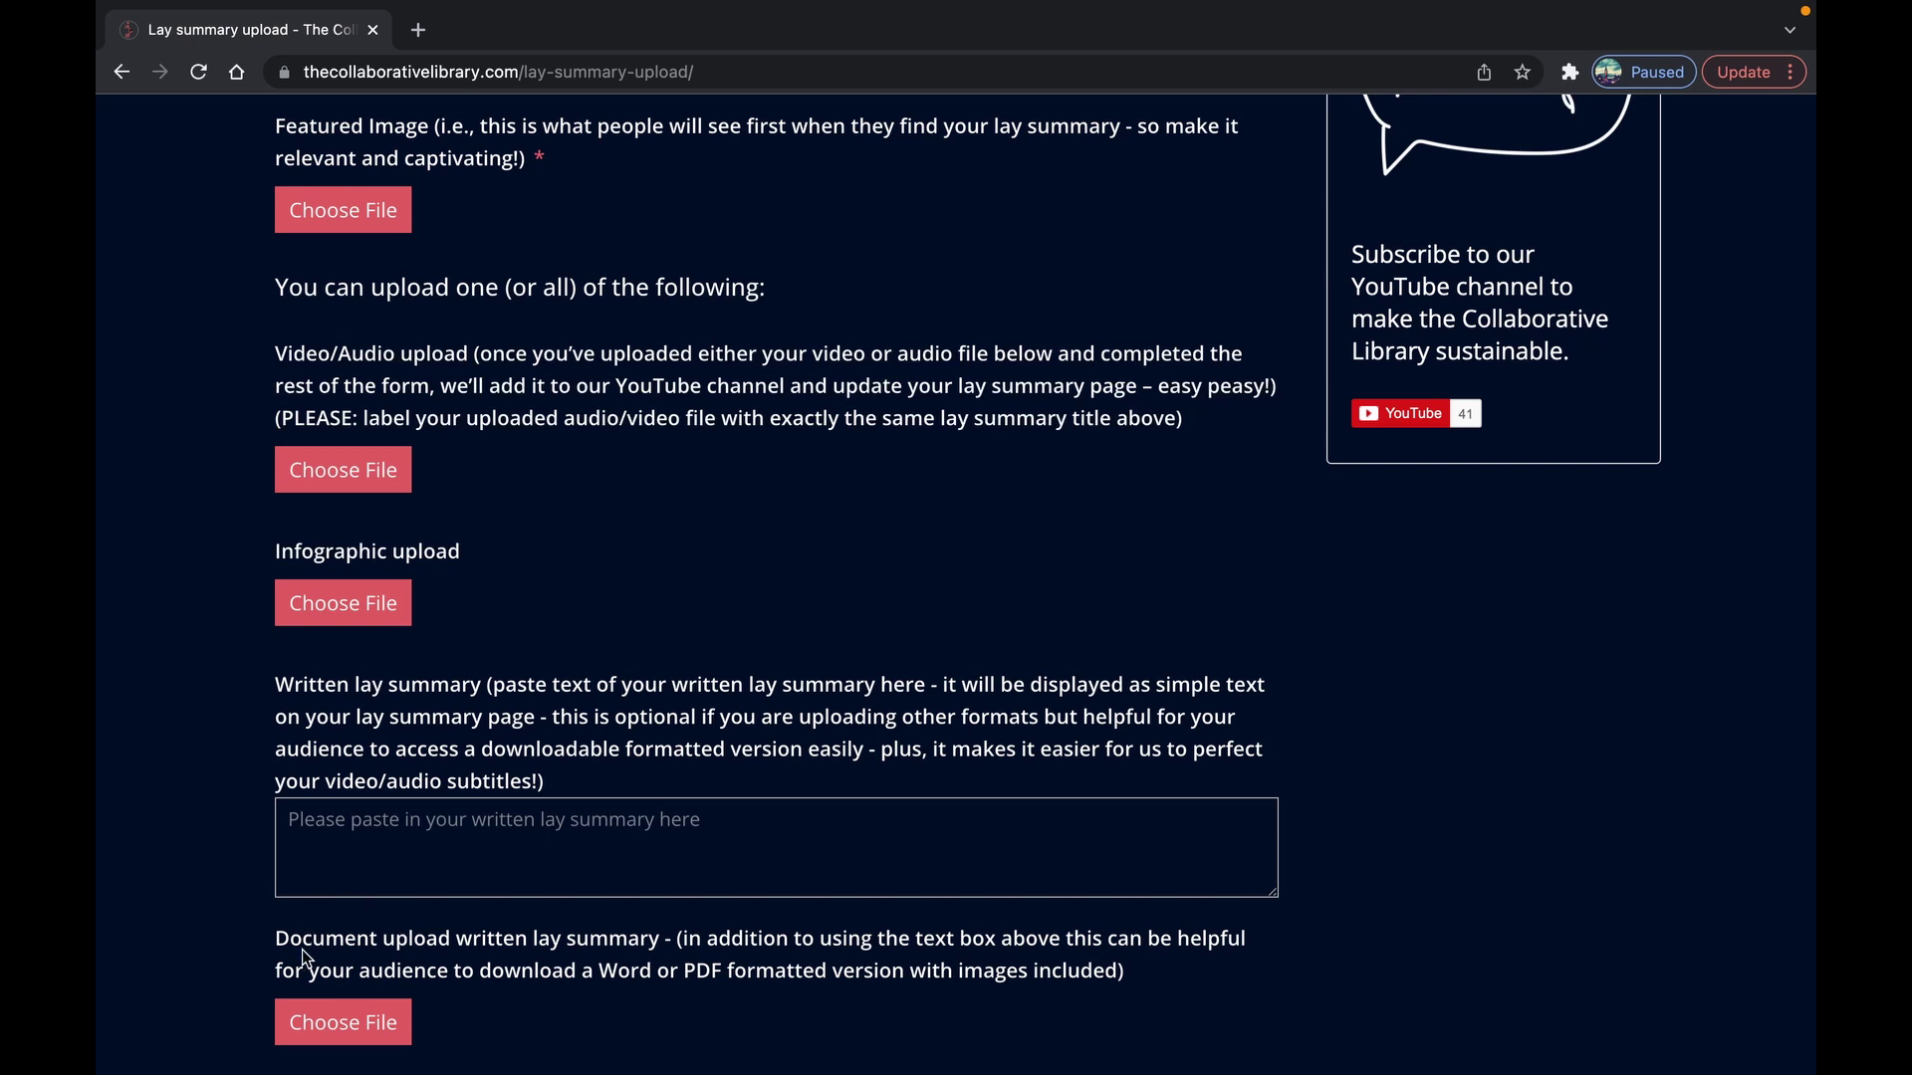
scroll(305, 931, "down", 1)
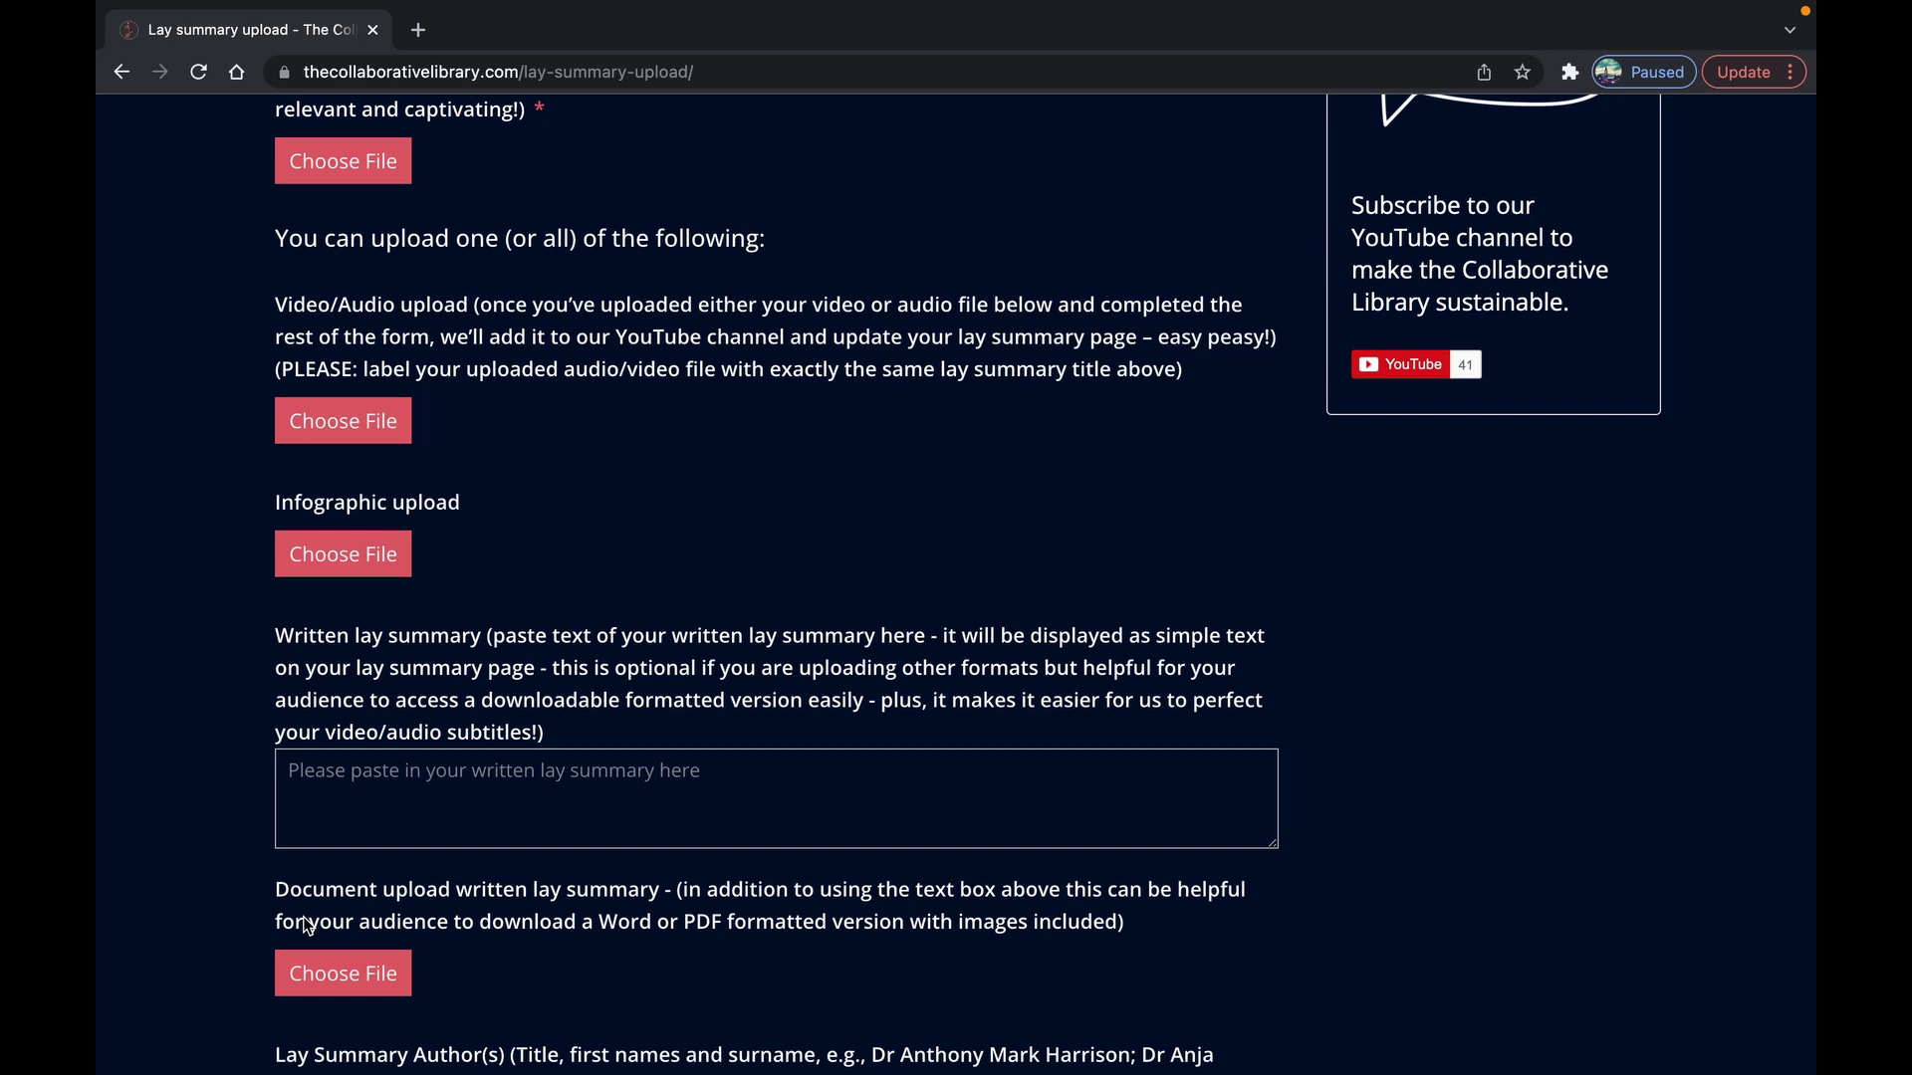
scroll(306, 926, "down", 3)
scroll(305, 916, "down", 5)
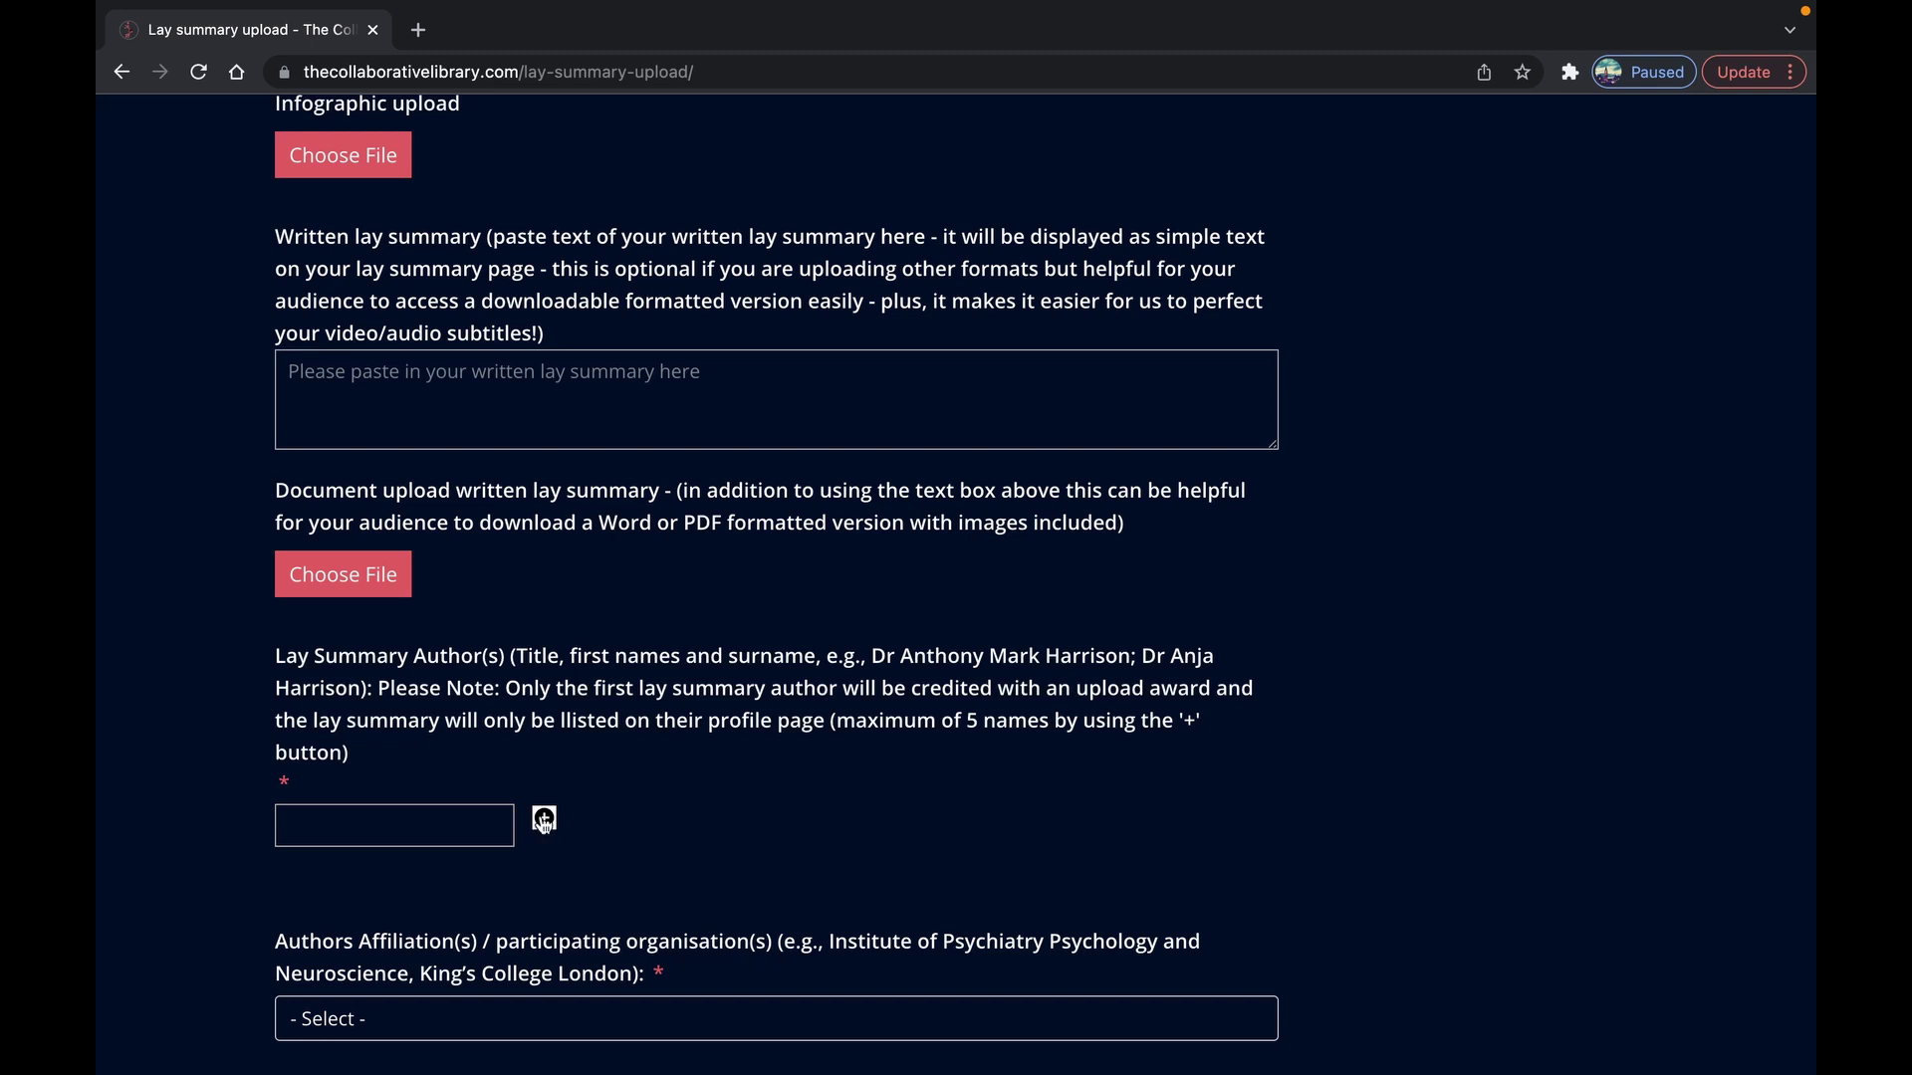
scroll(544, 823, "down", 1)
left_click(543, 794)
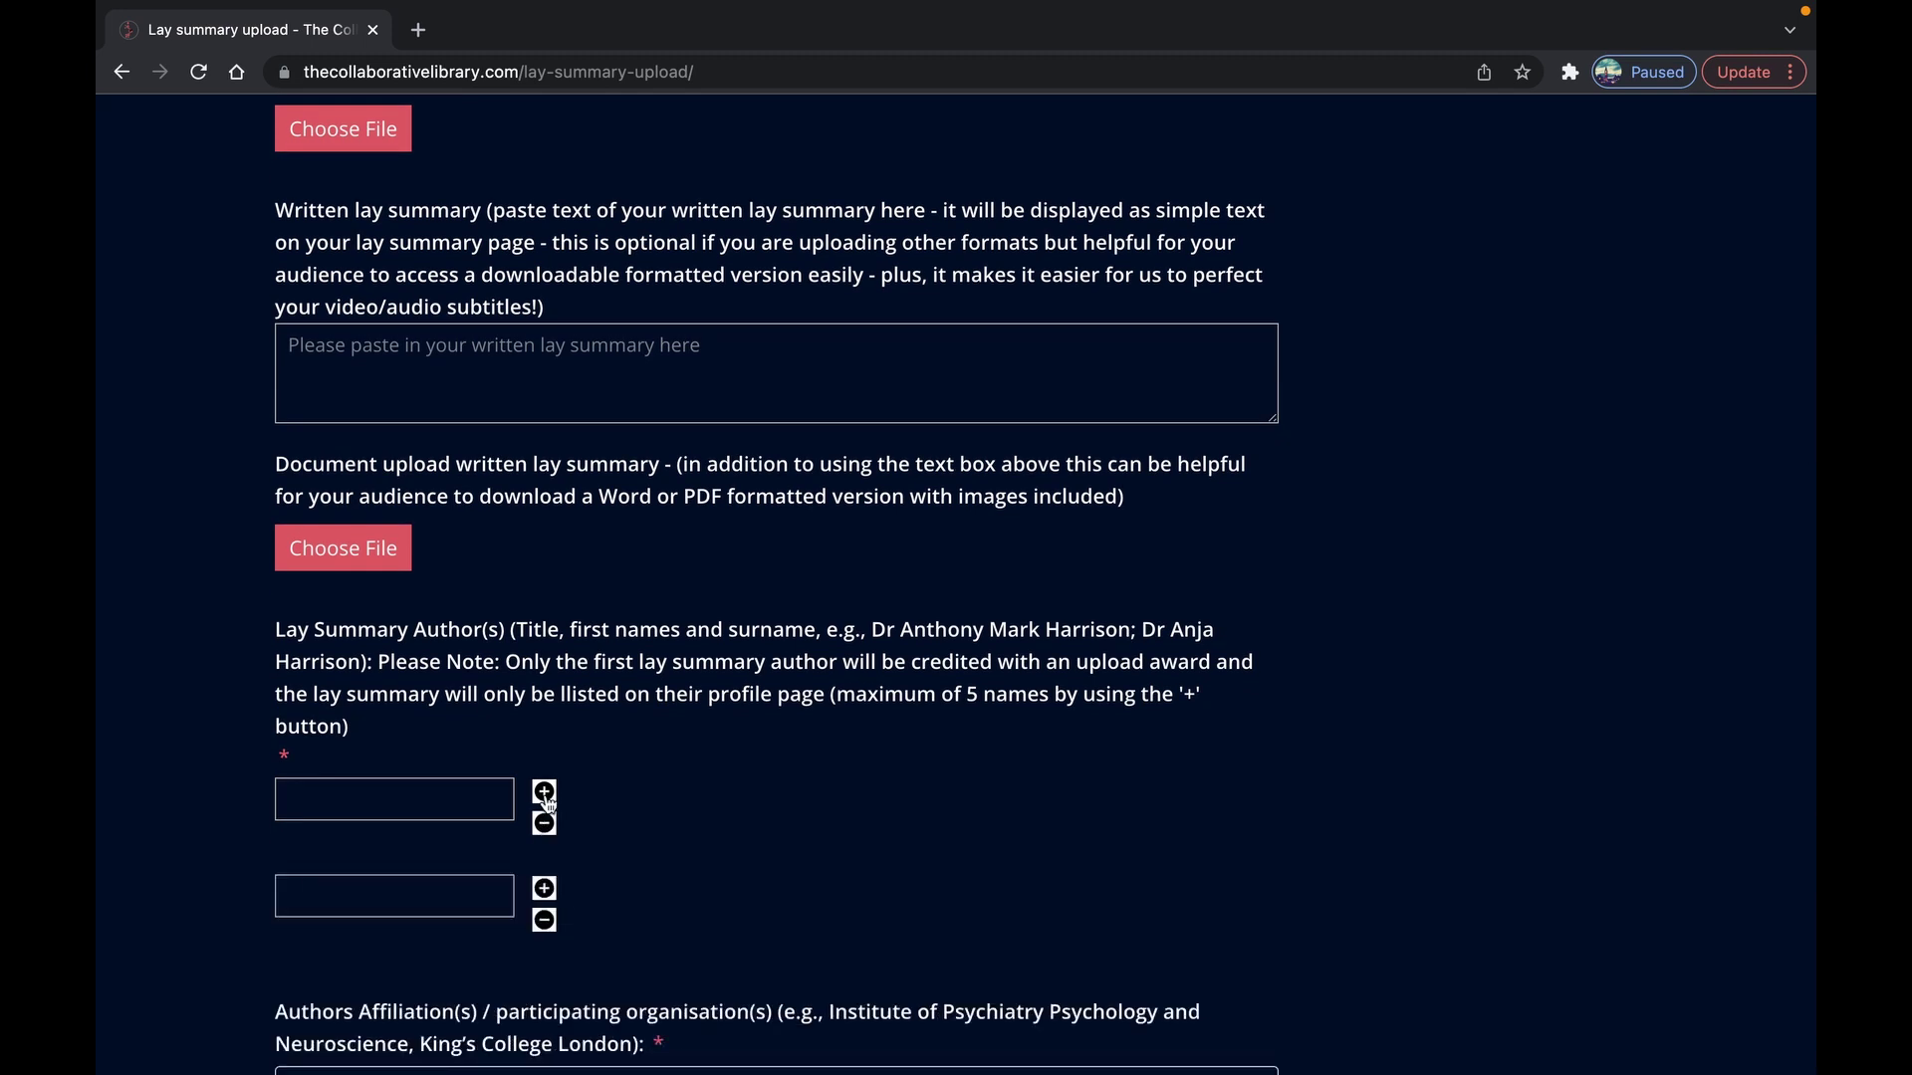
left_click(543, 922)
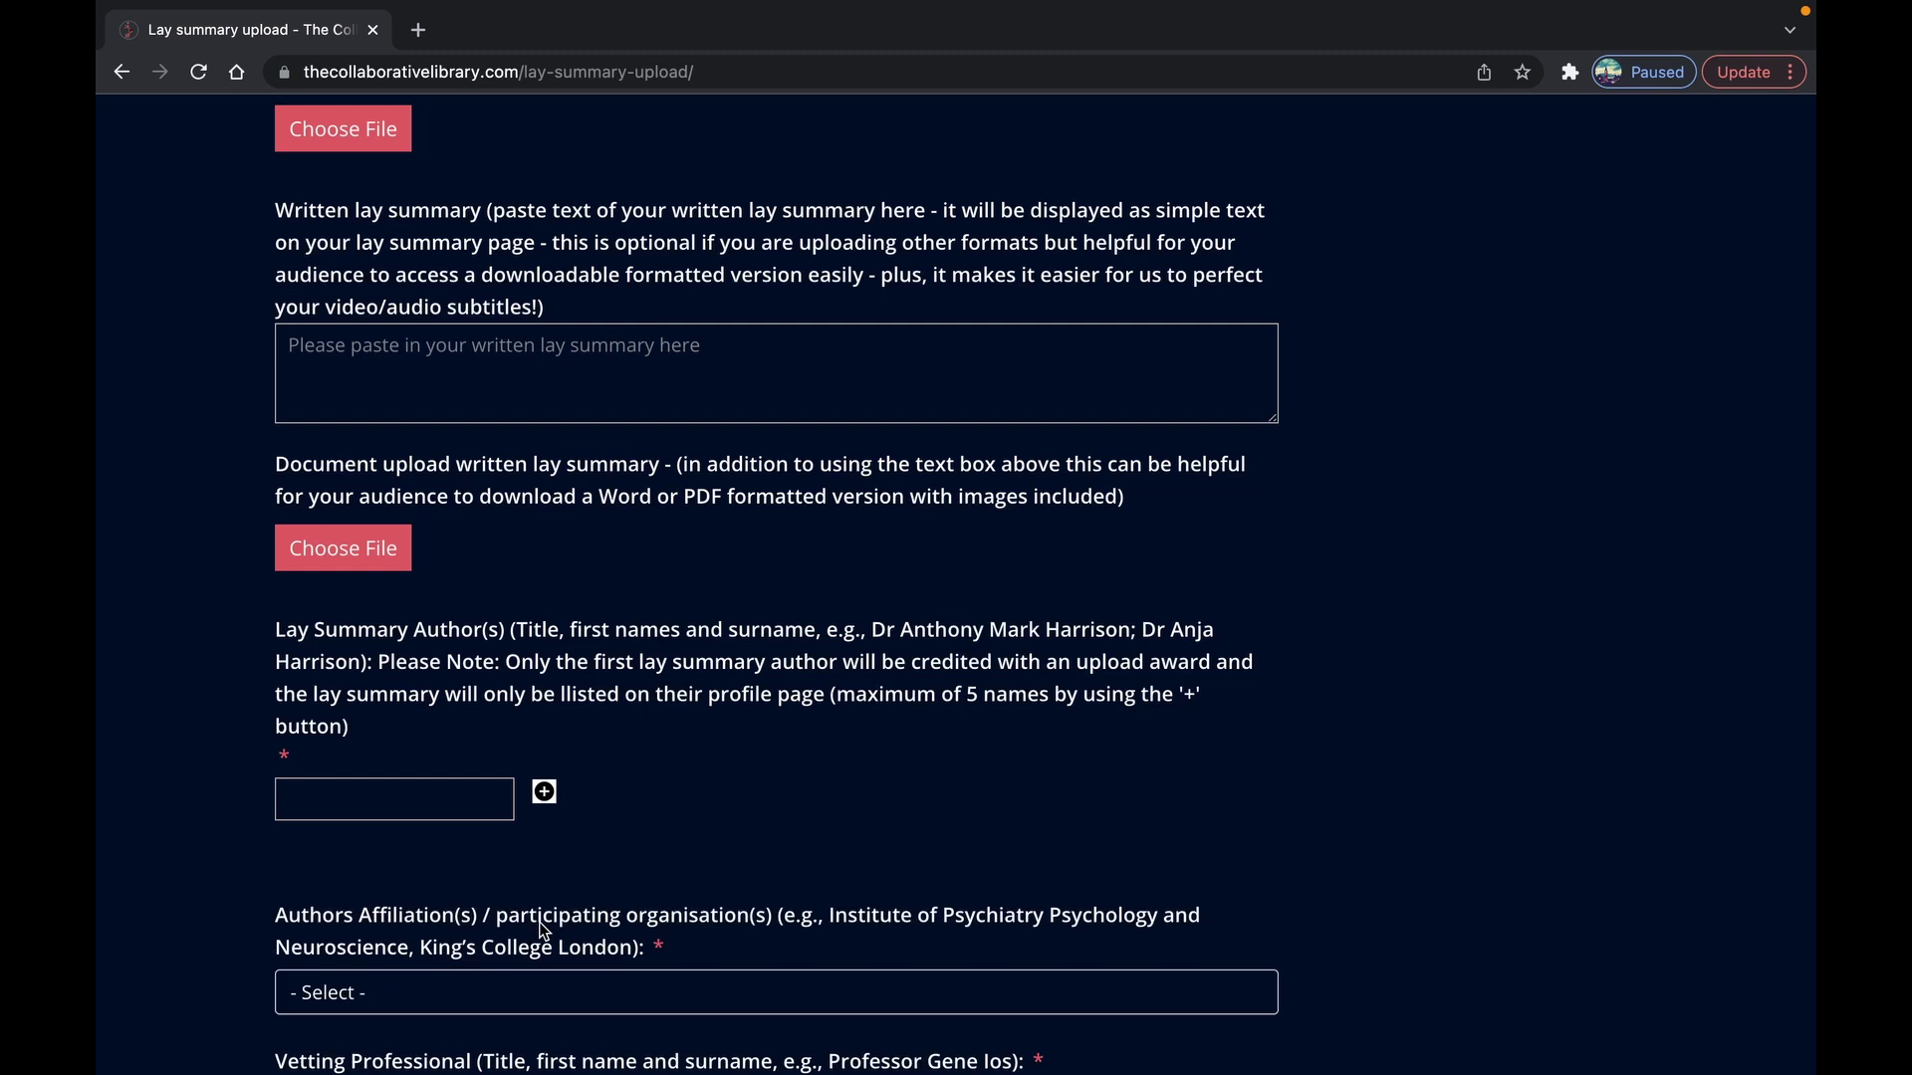
scroll(541, 829, "down", 2)
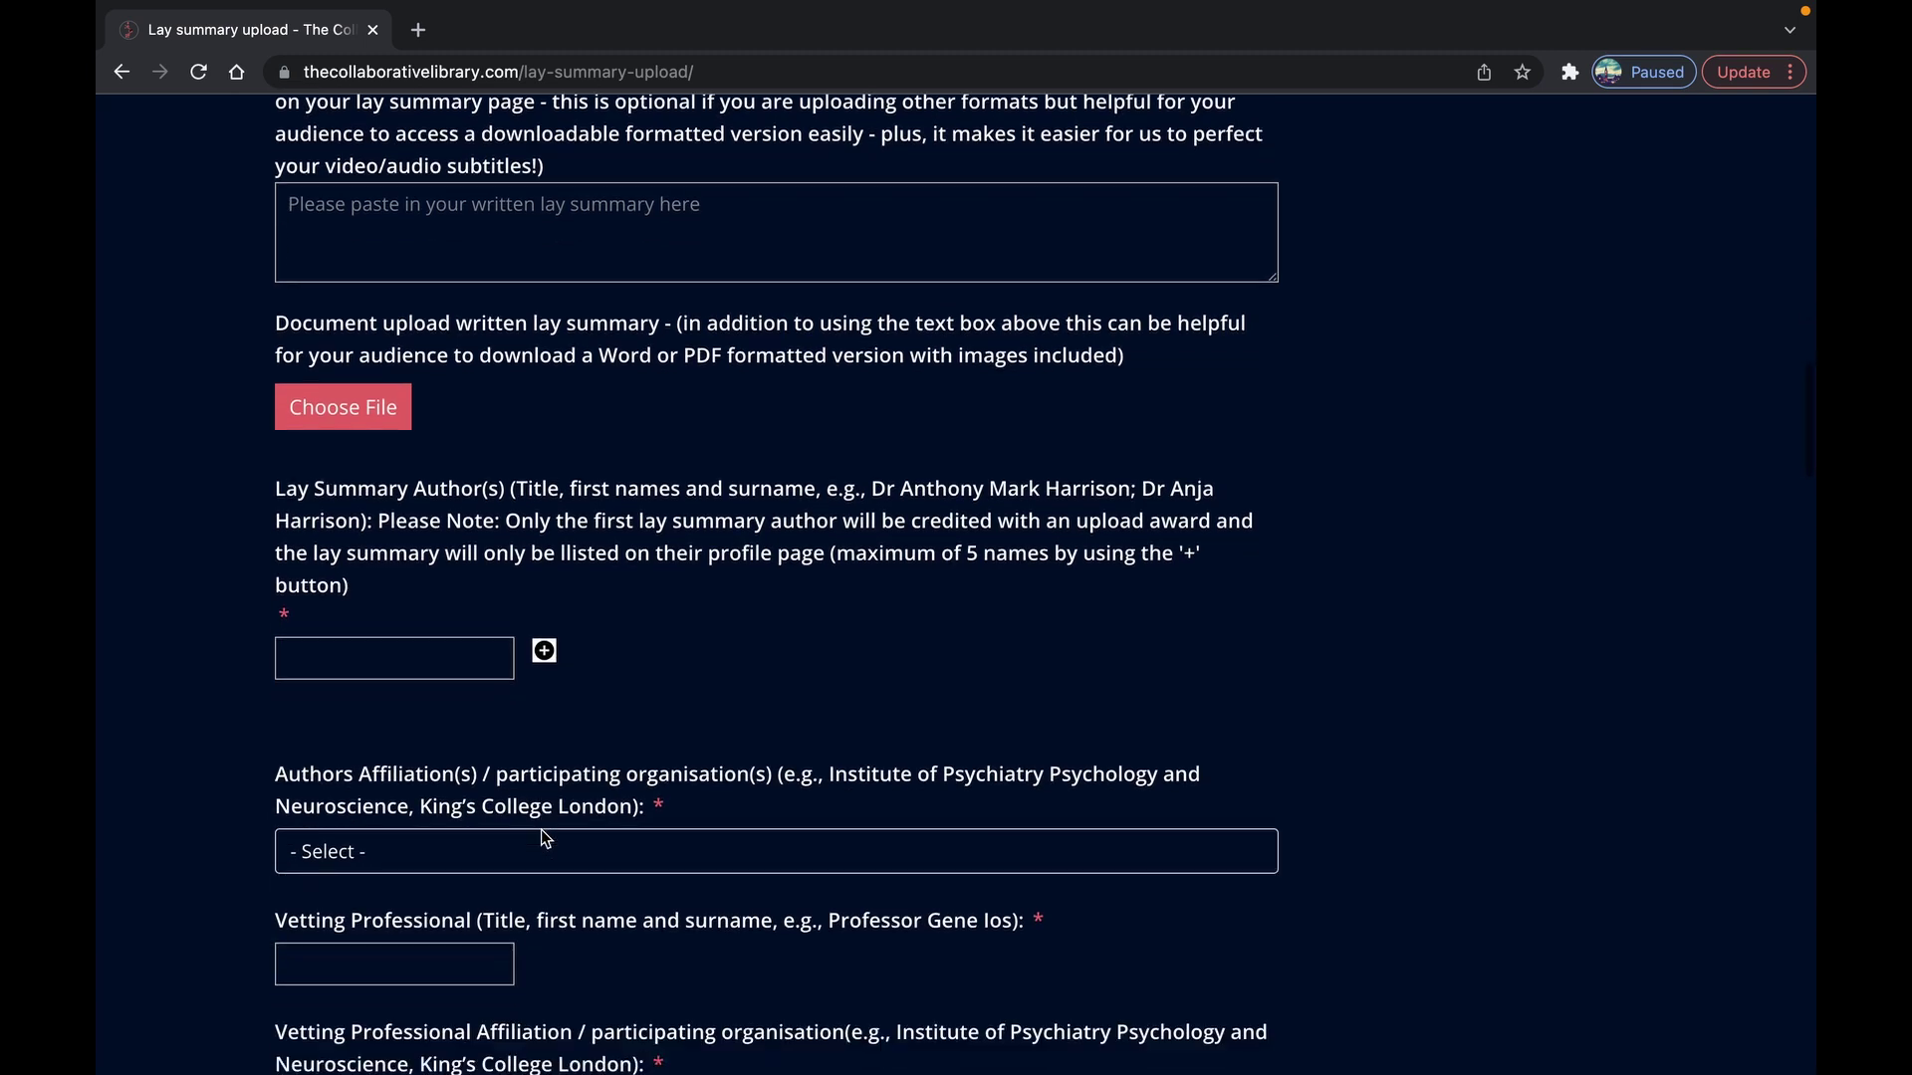
- Set Authors Affiliation to The Collaborative Library
left_click(535, 796)
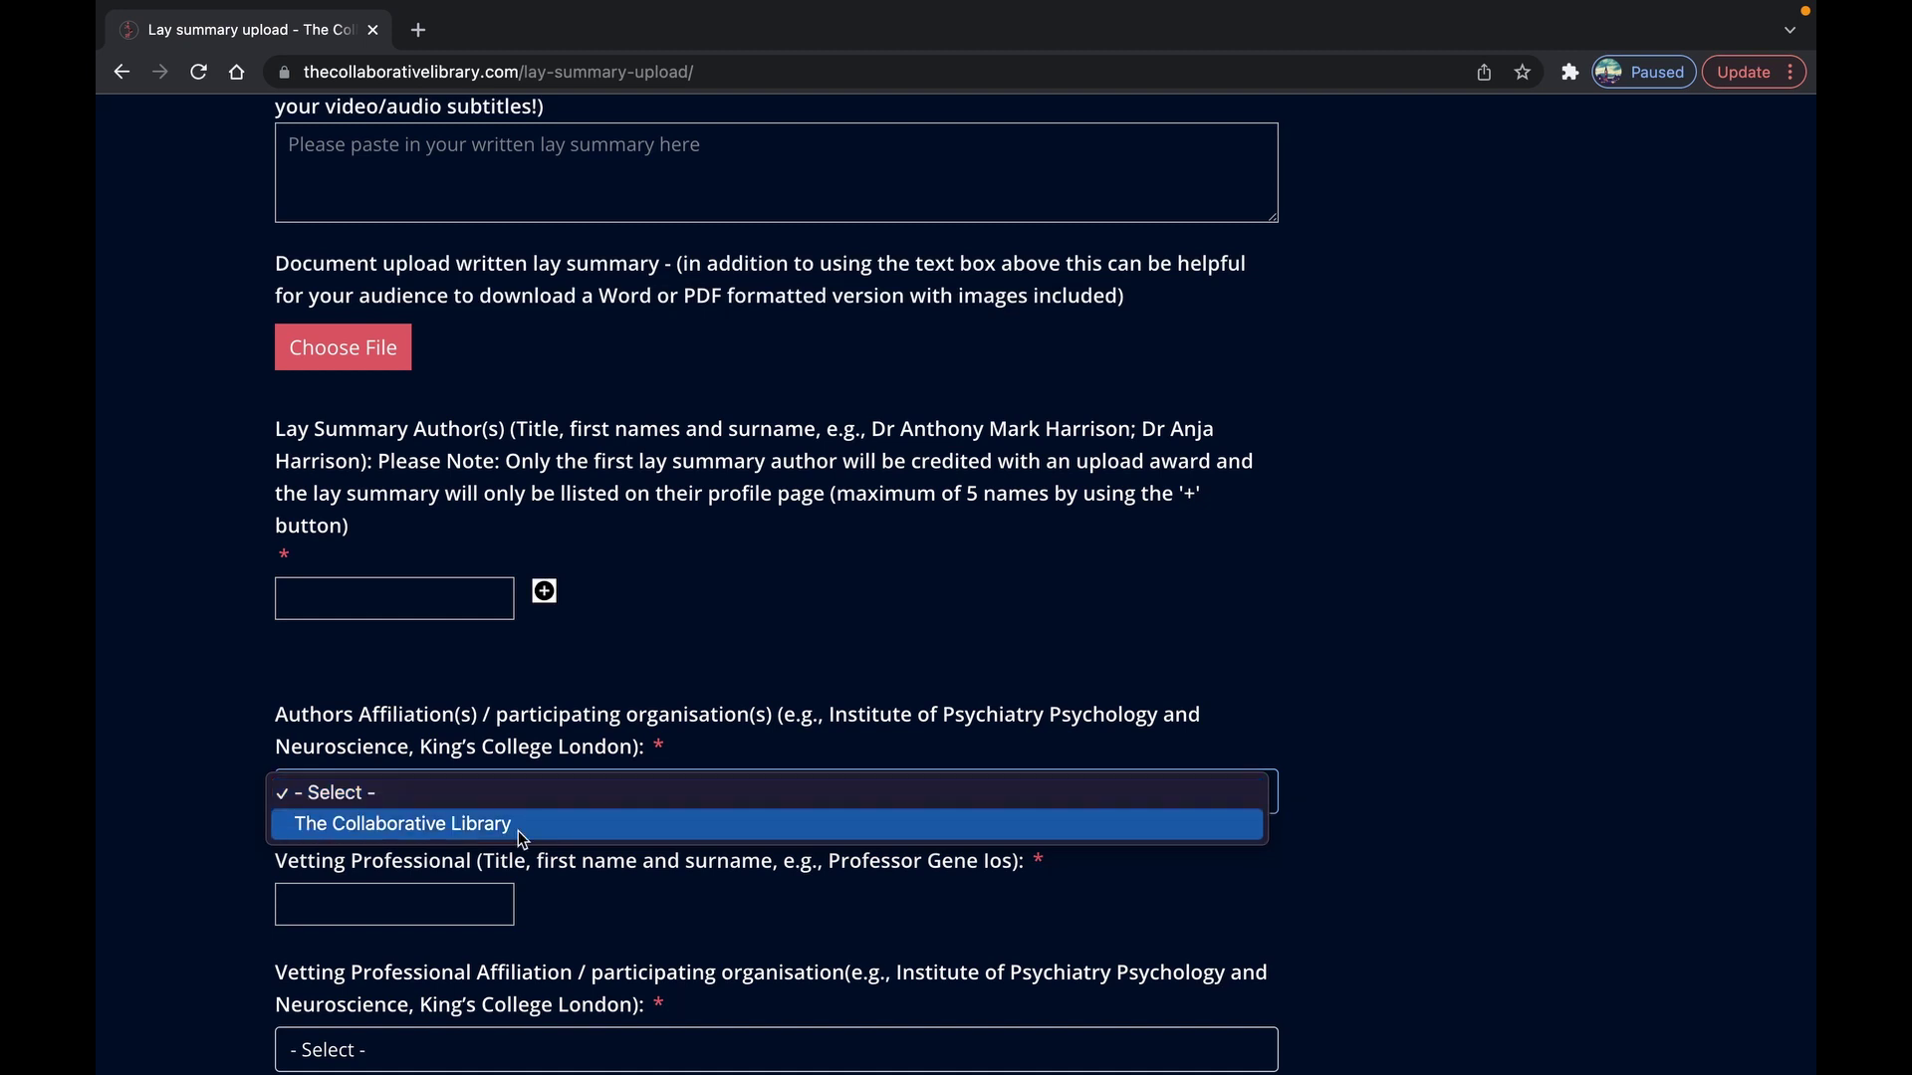
left_click(518, 830)
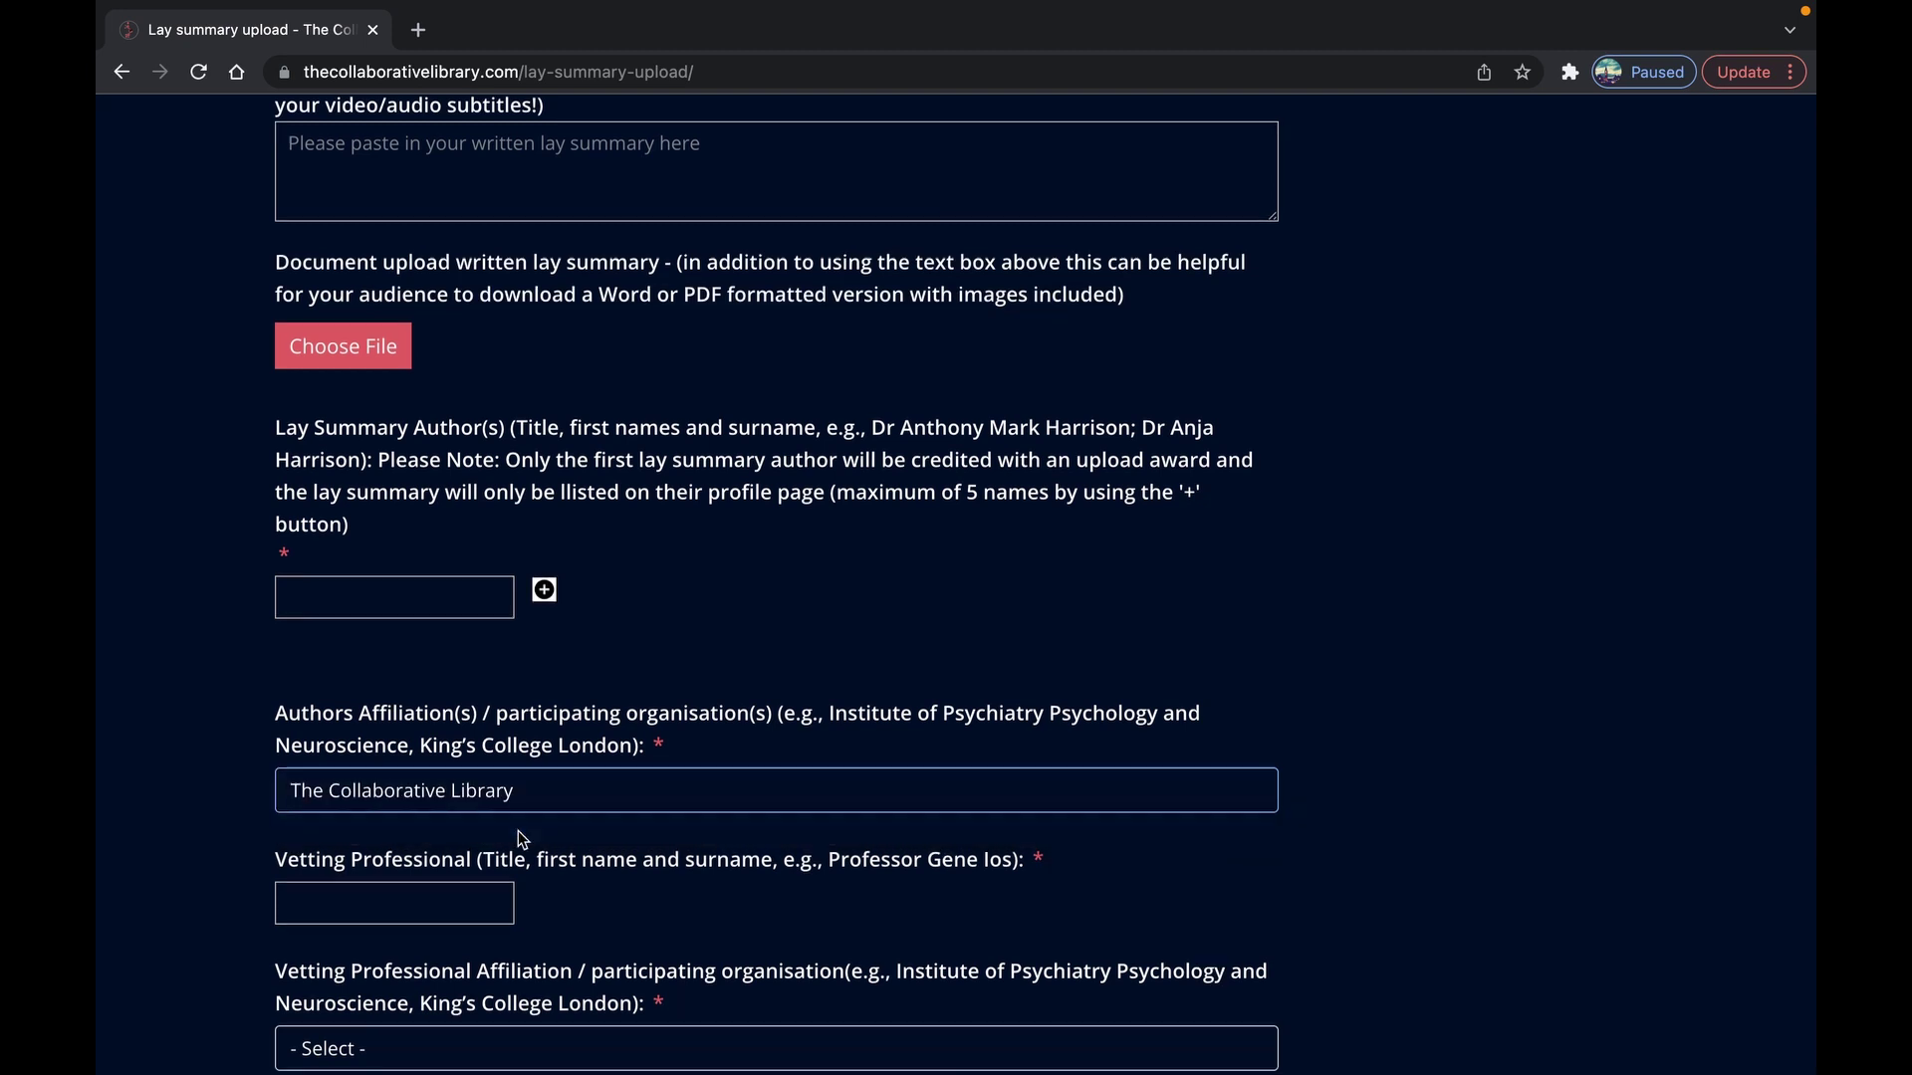
scroll(517, 830, "down", 1)
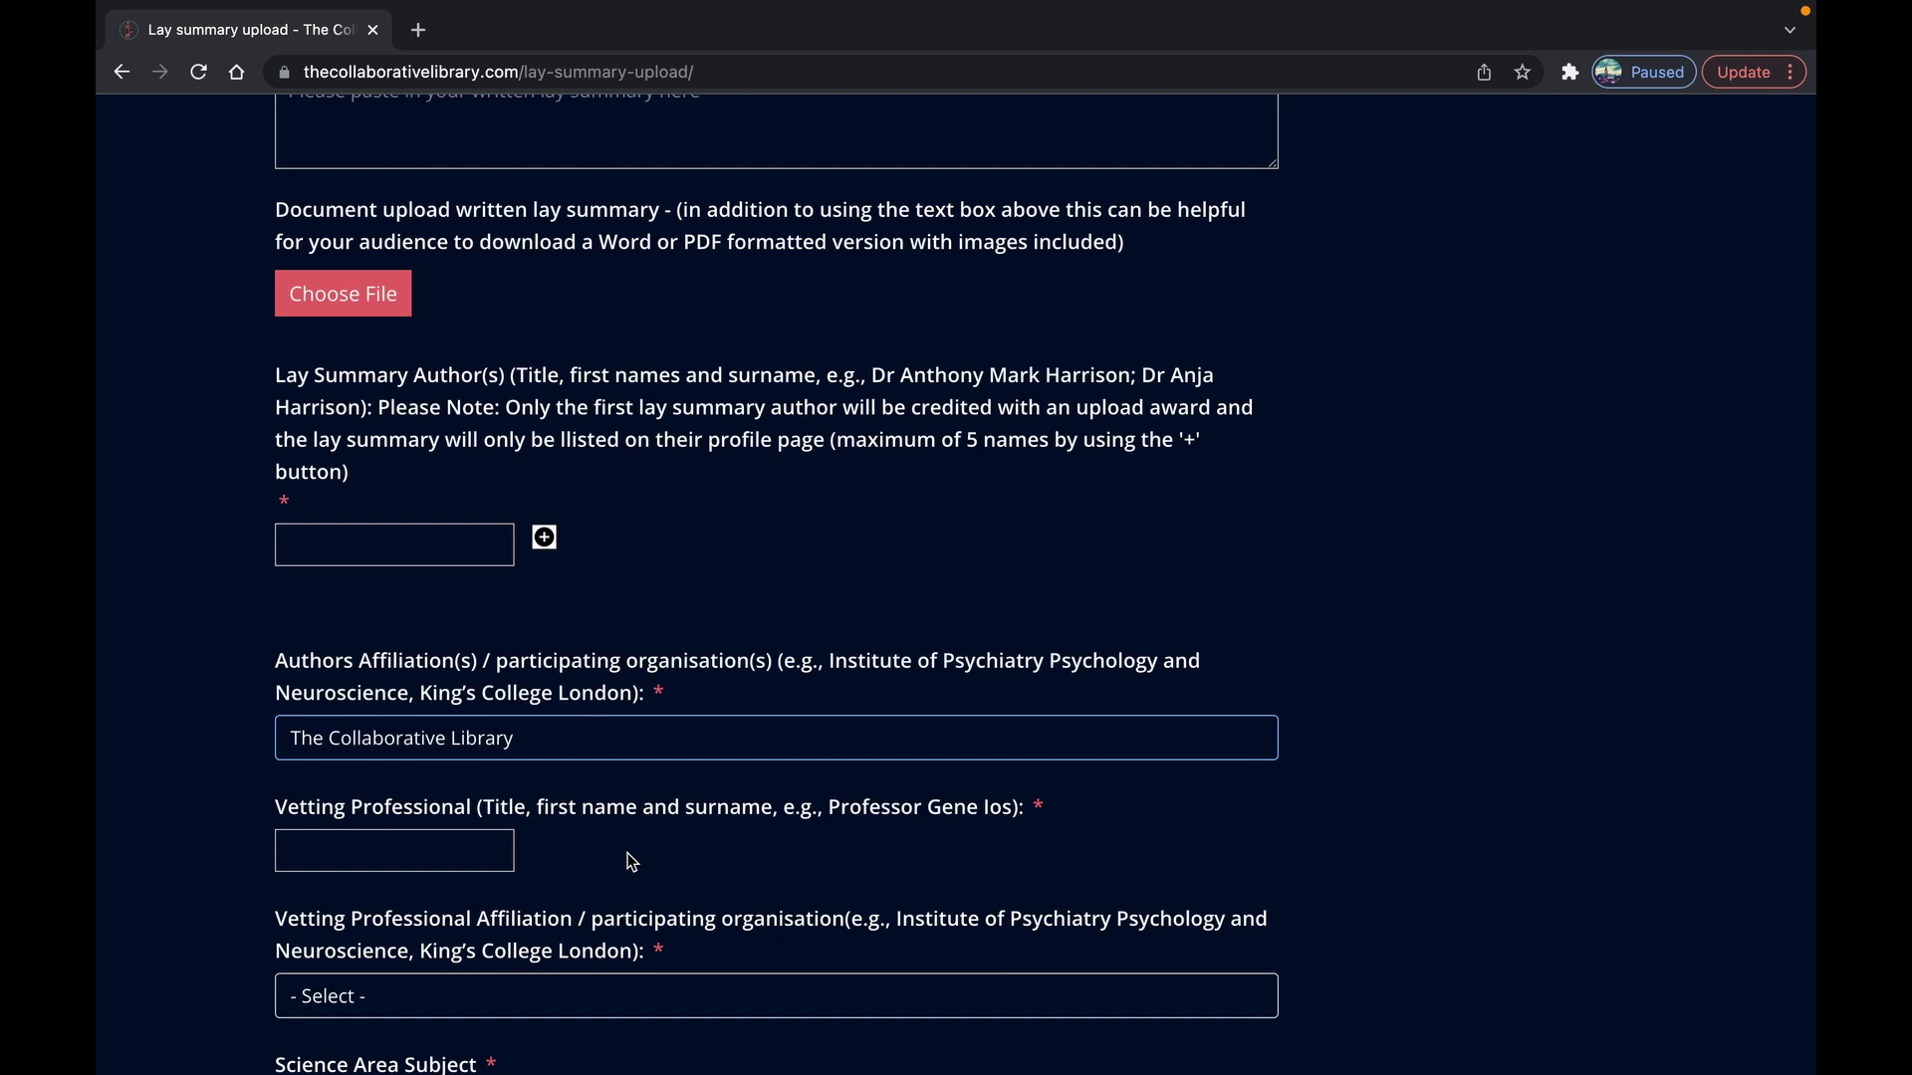
- Set Vetting Professional Affiliation to The Collaborative Library
left_click(477, 859)
scroll(480, 946, "down", 2)
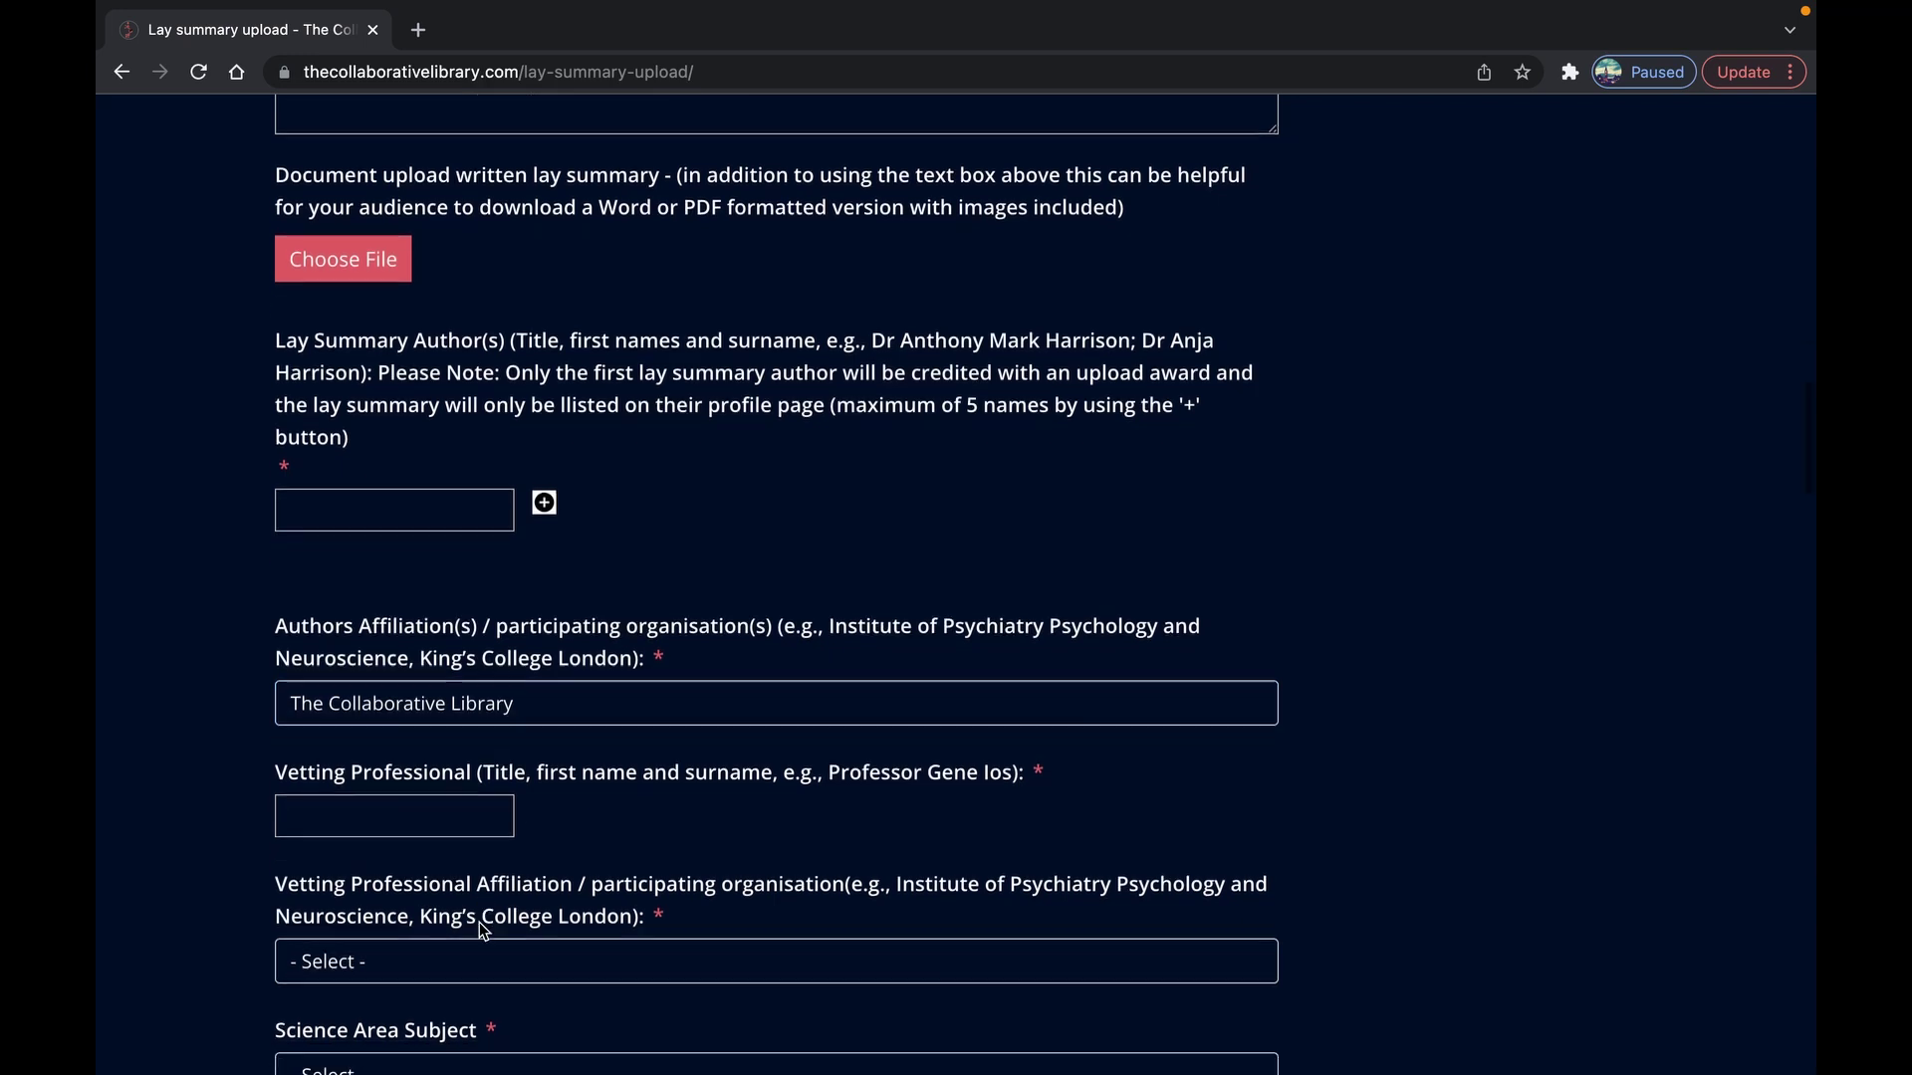
left_click(495, 884)
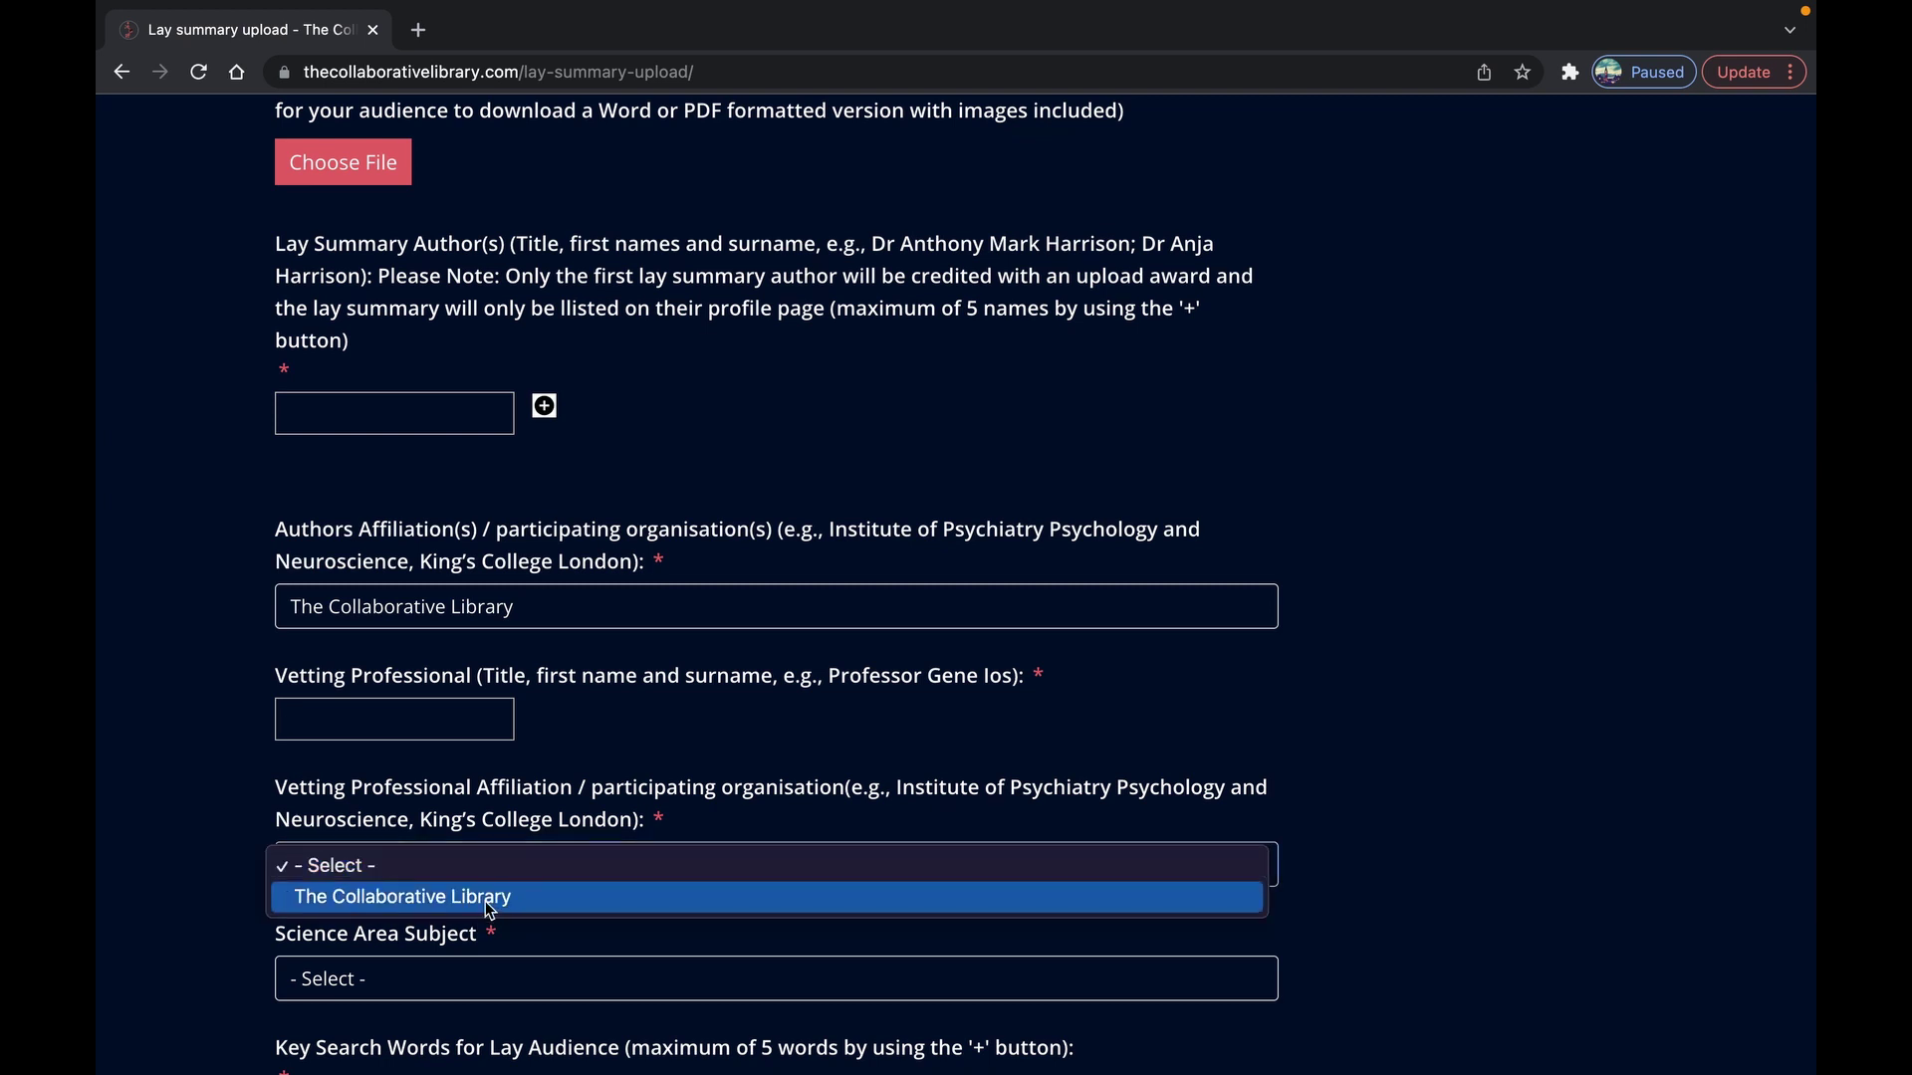
left_click(490, 899)
scroll(488, 908, "down", 3)
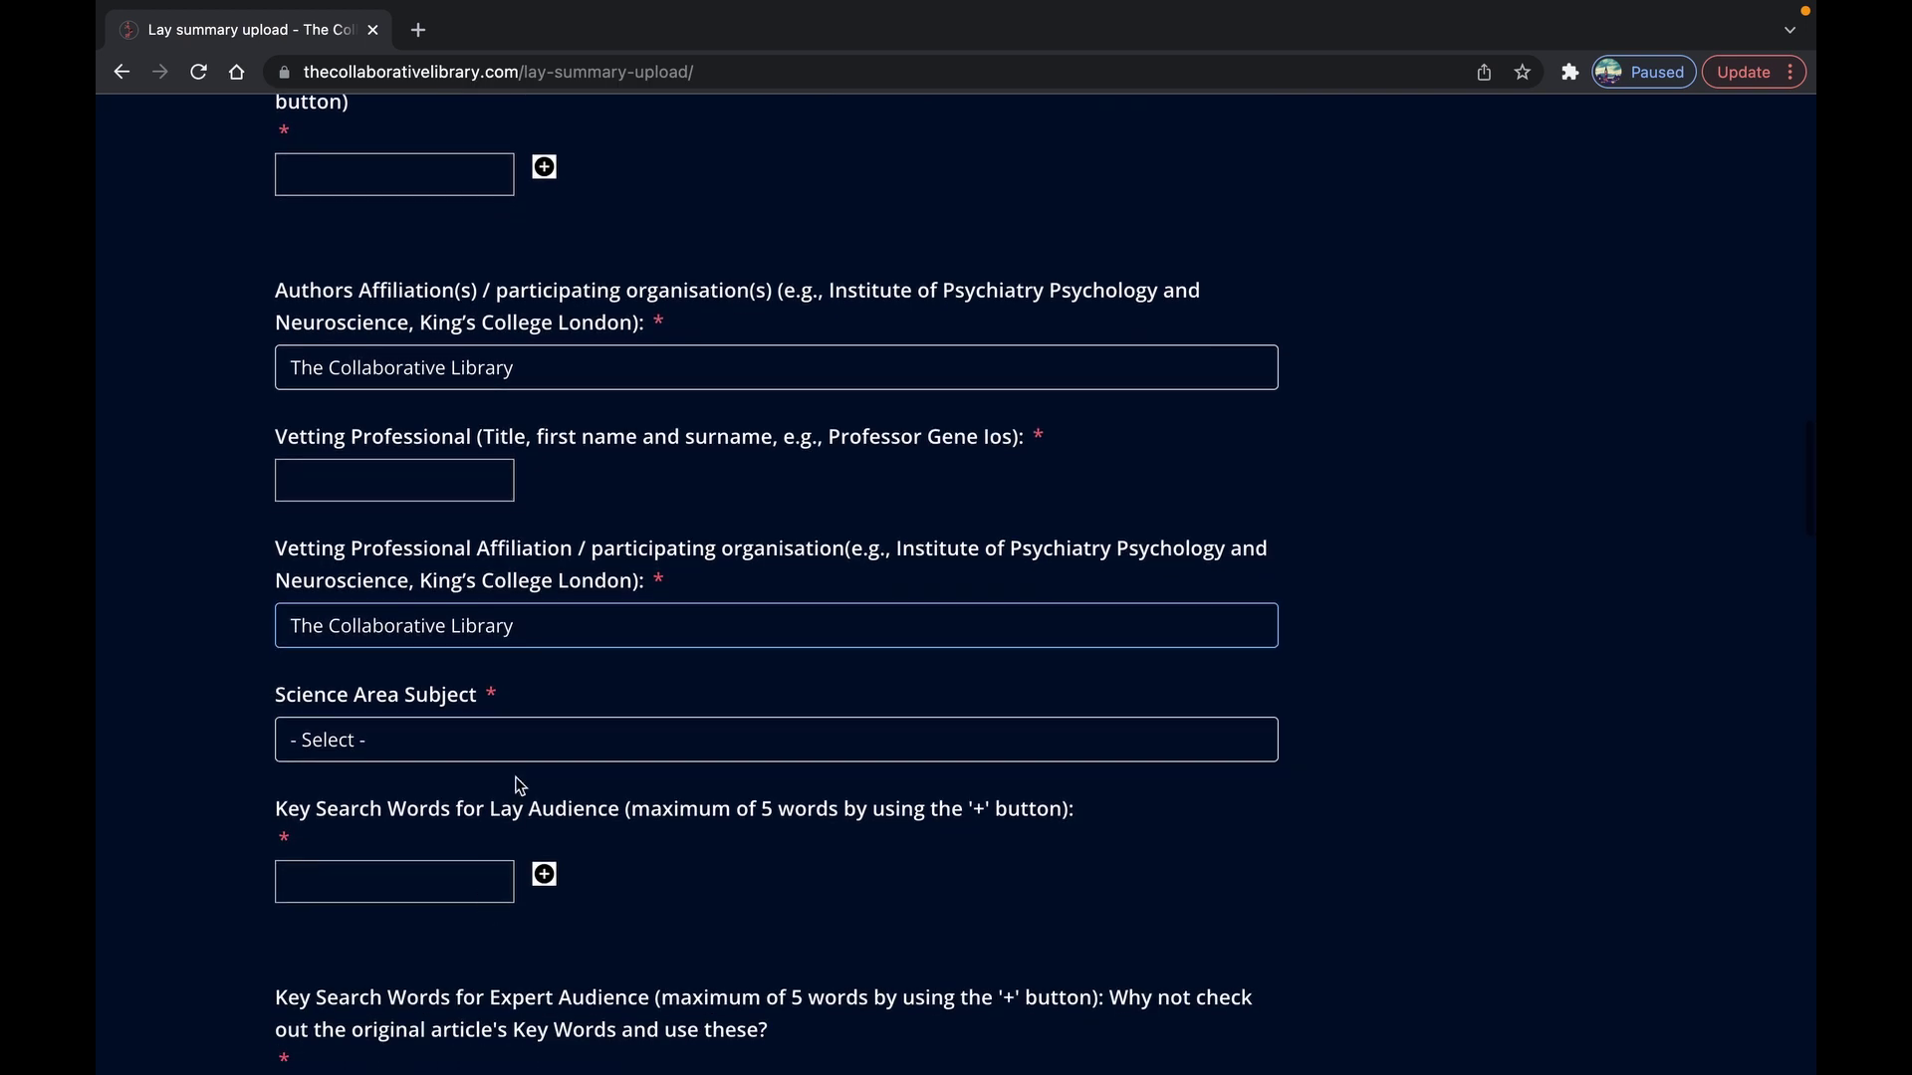
- Browse the Science Area Subject list and dismiss it, leaving '- Select -'
left_click(518, 737)
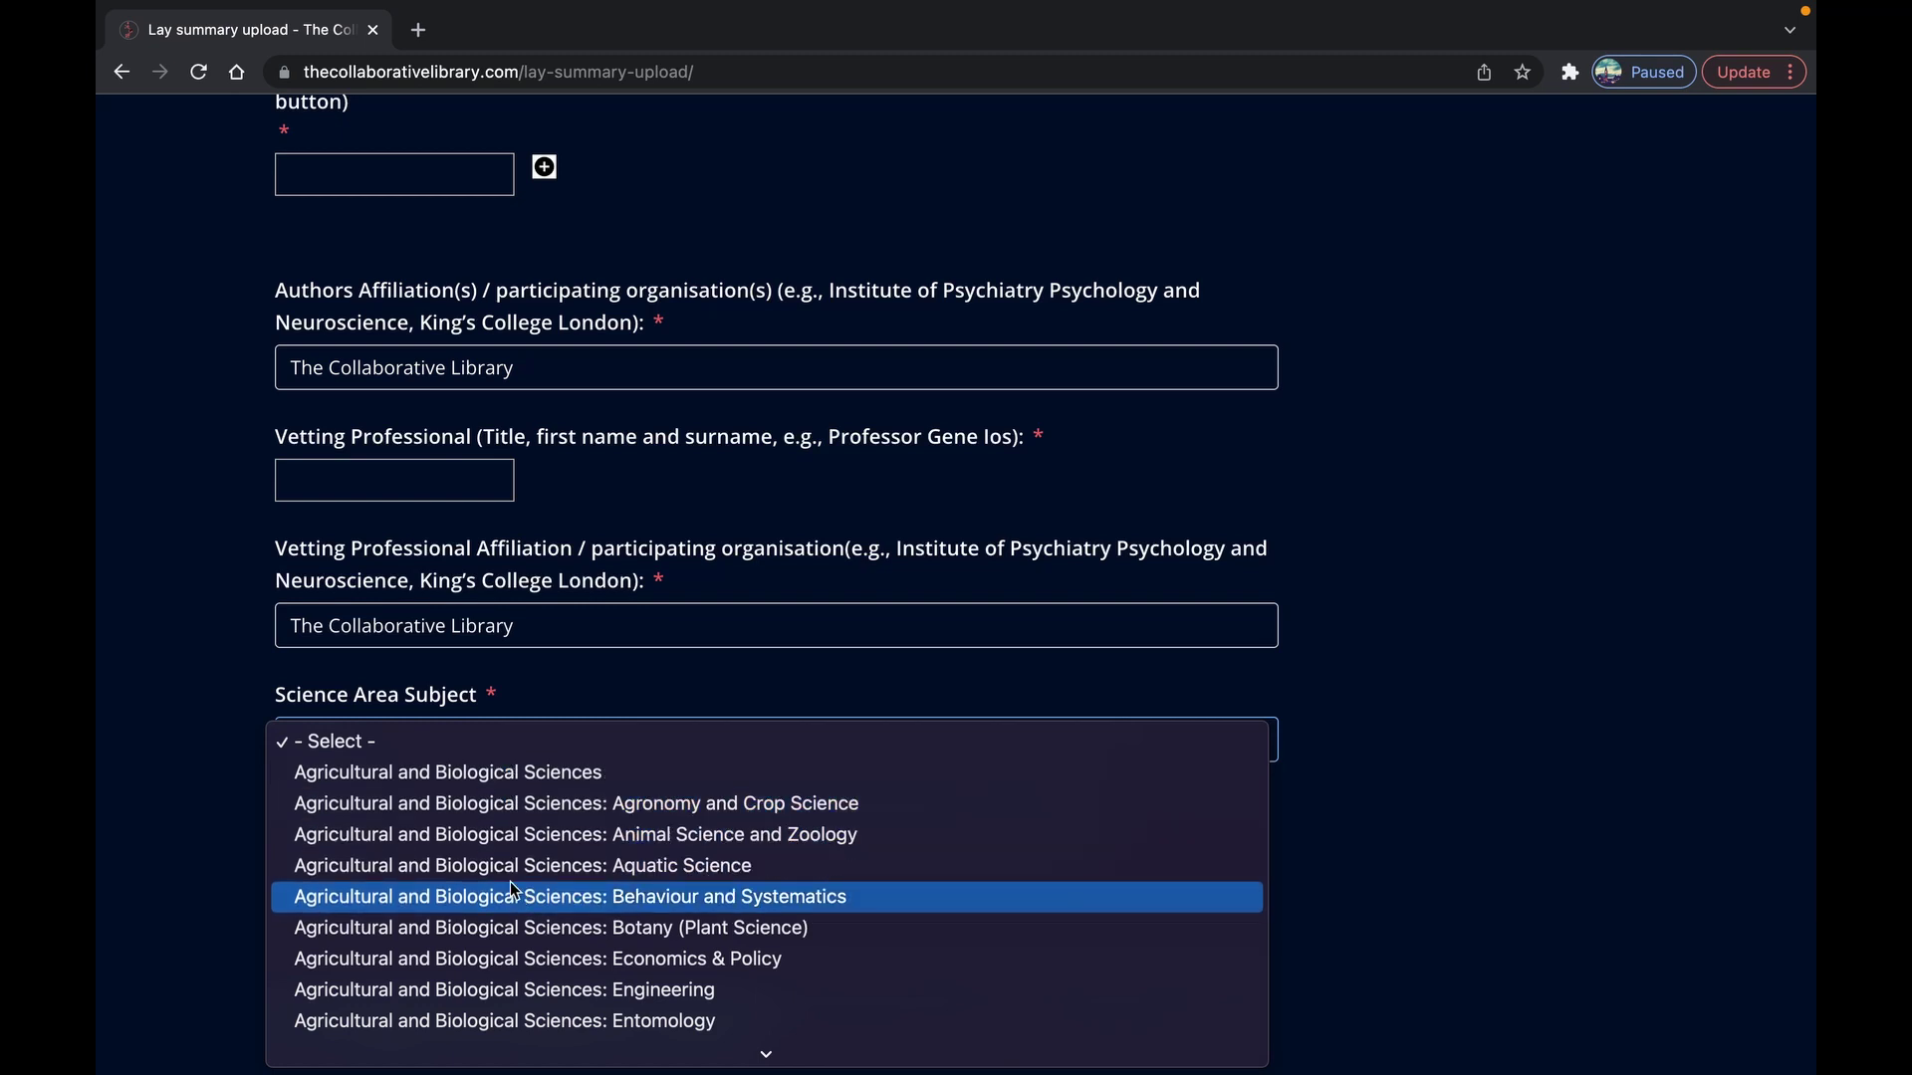
scroll(513, 921, "down", 10)
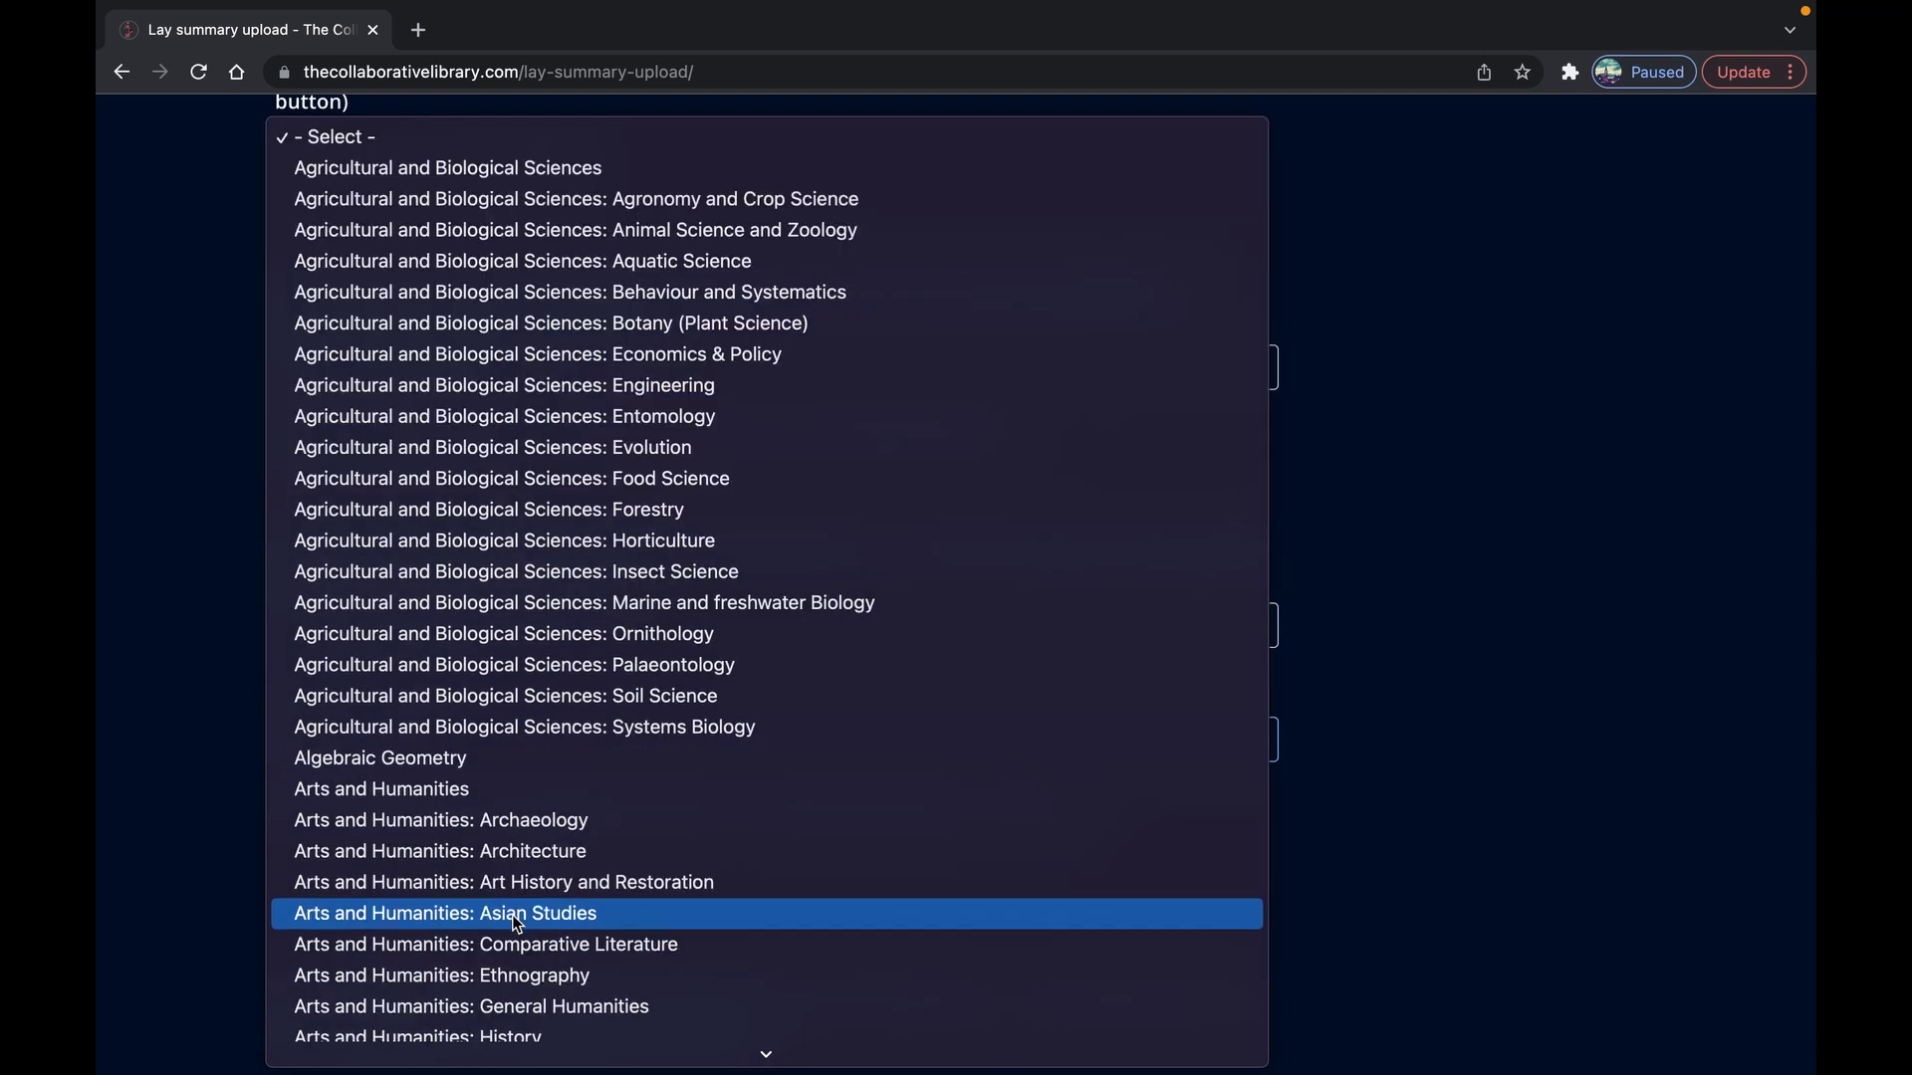
scroll(517, 924, "down", 15)
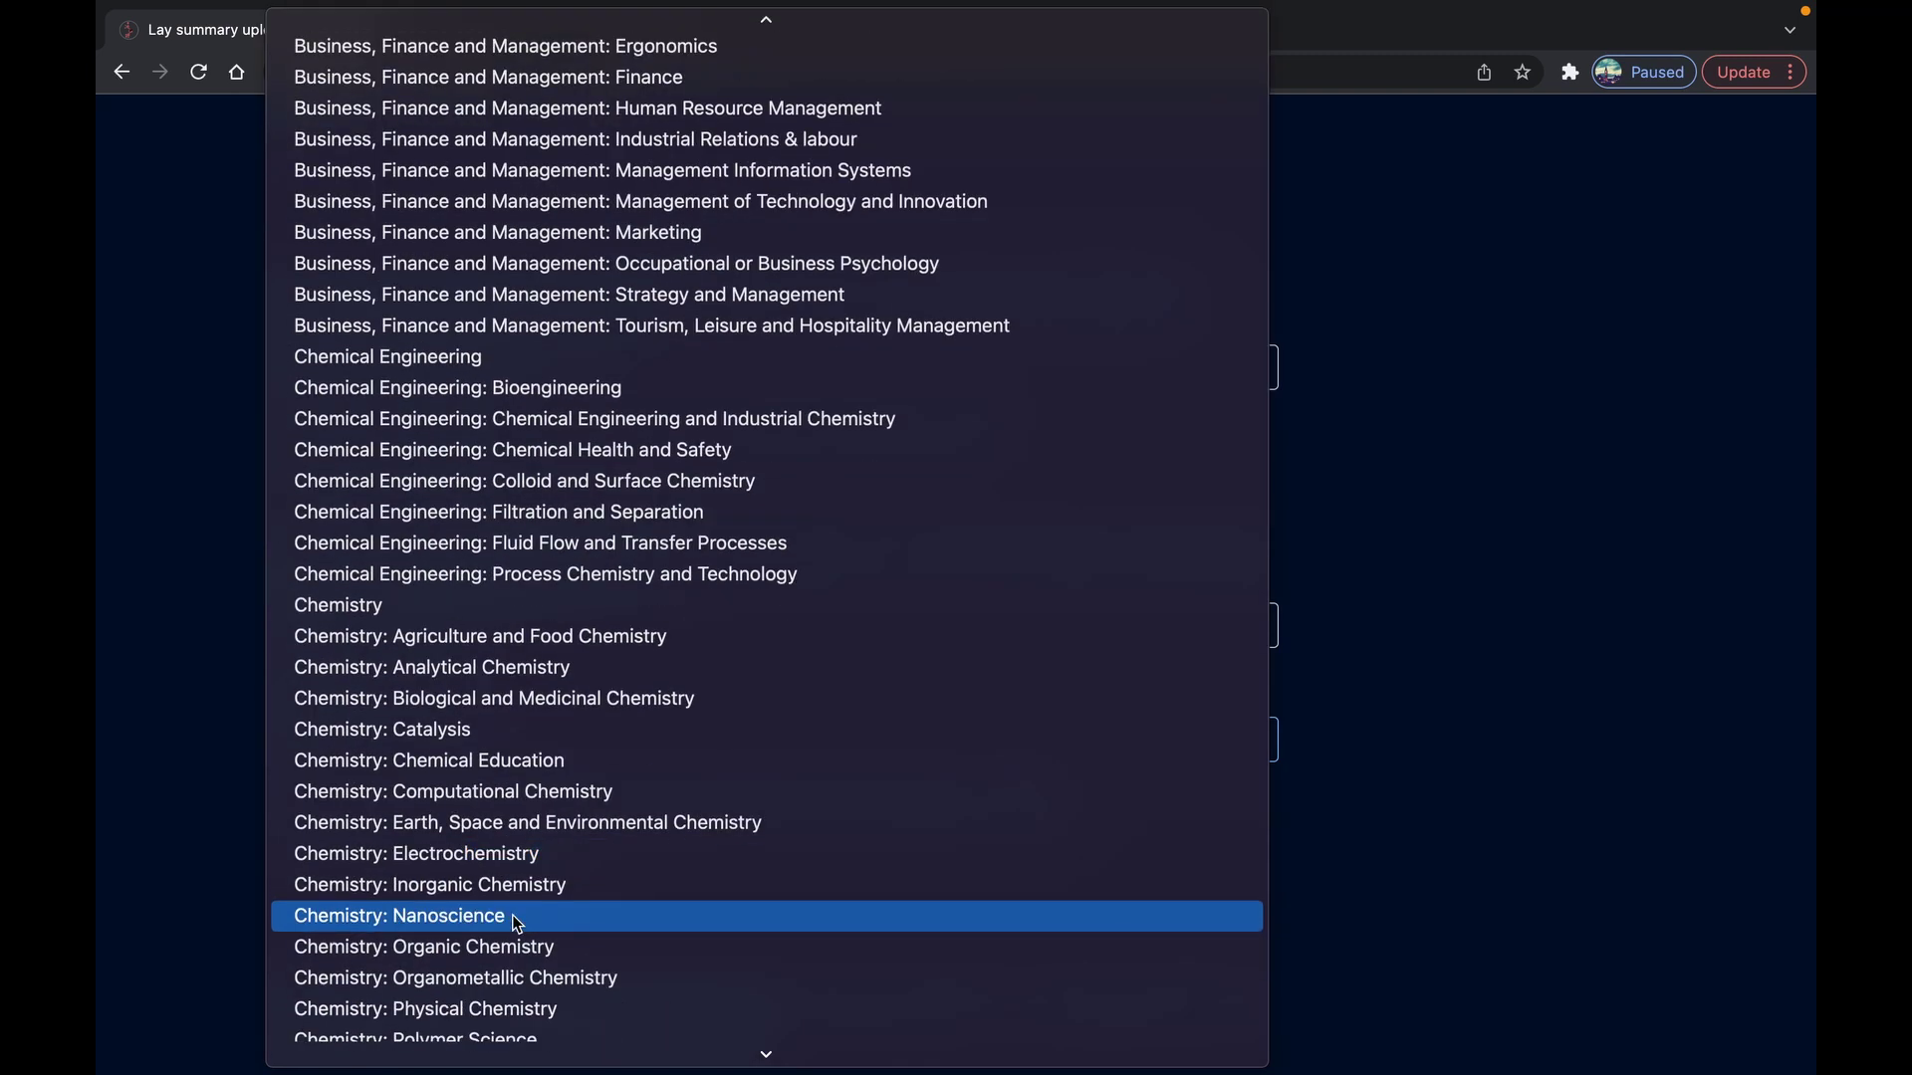
scroll(517, 924, "down", 20)
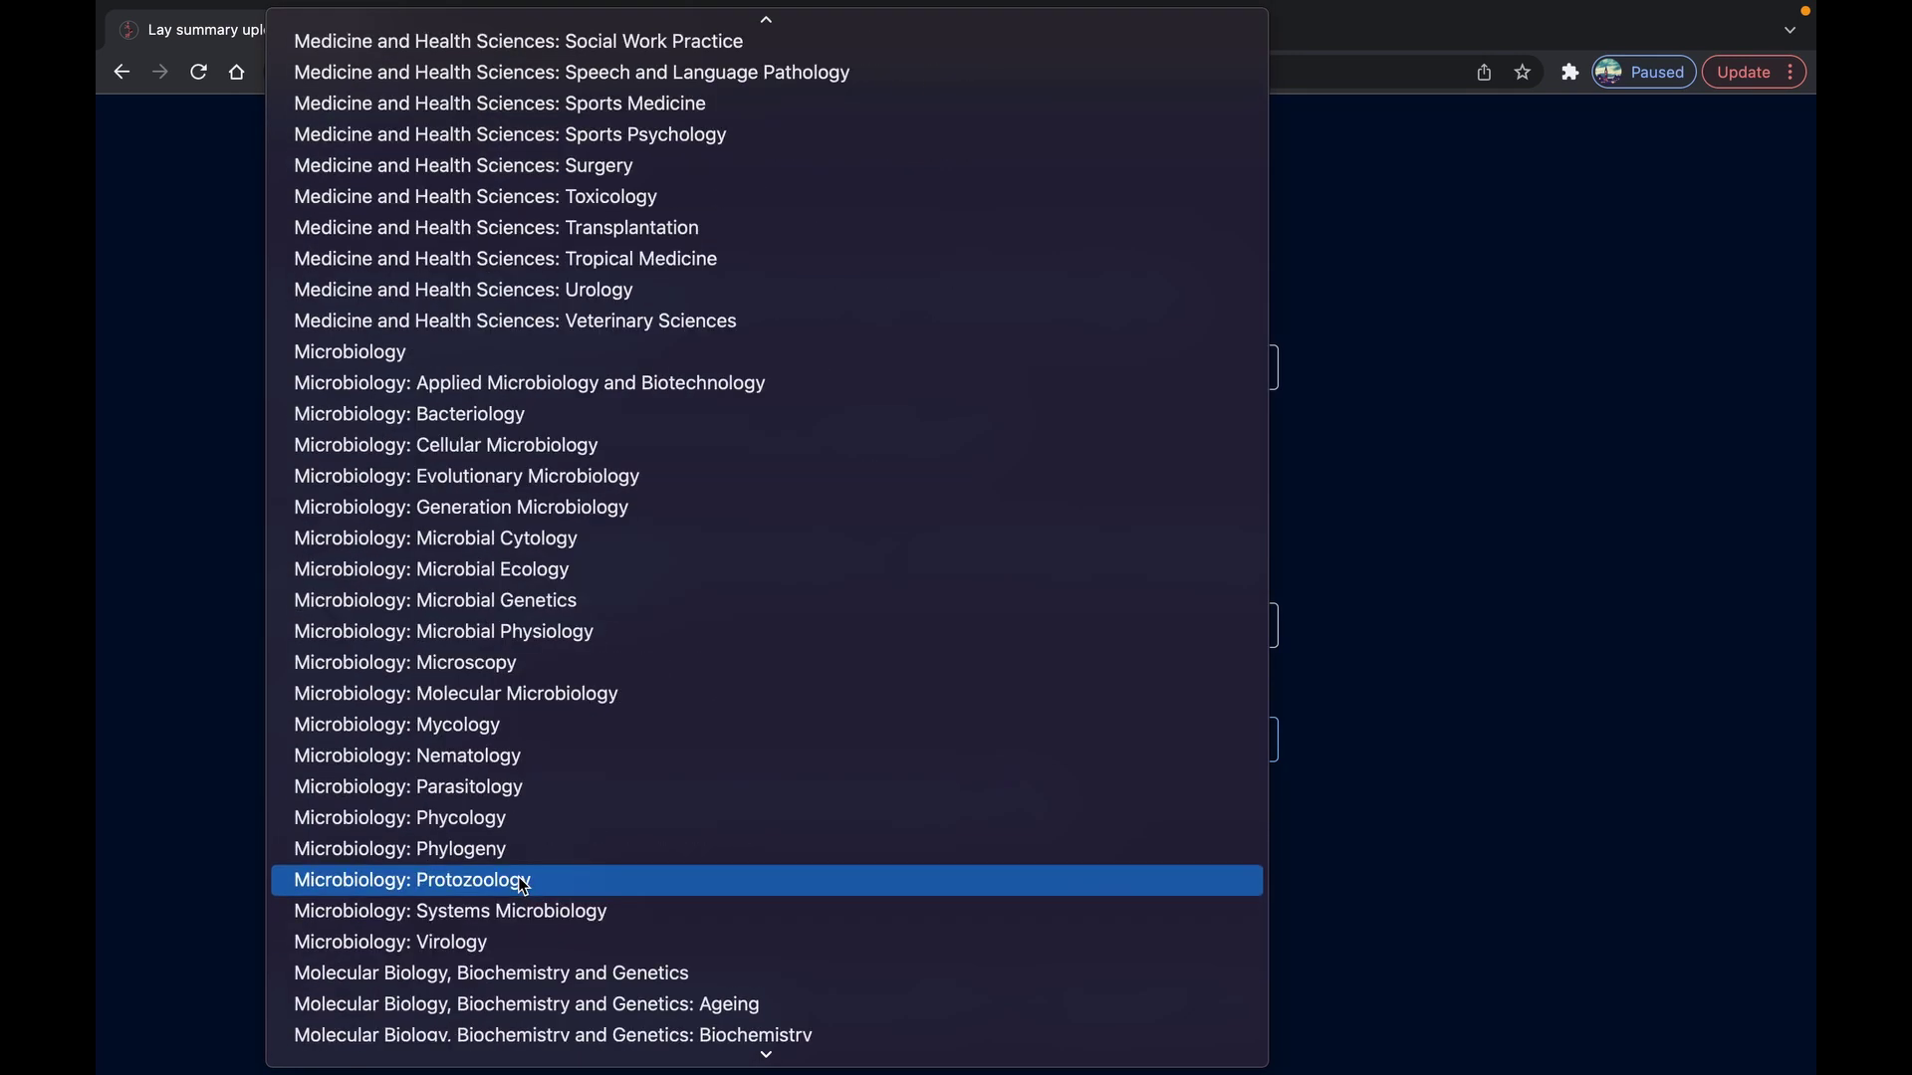
scroll(525, 886, "down", 20)
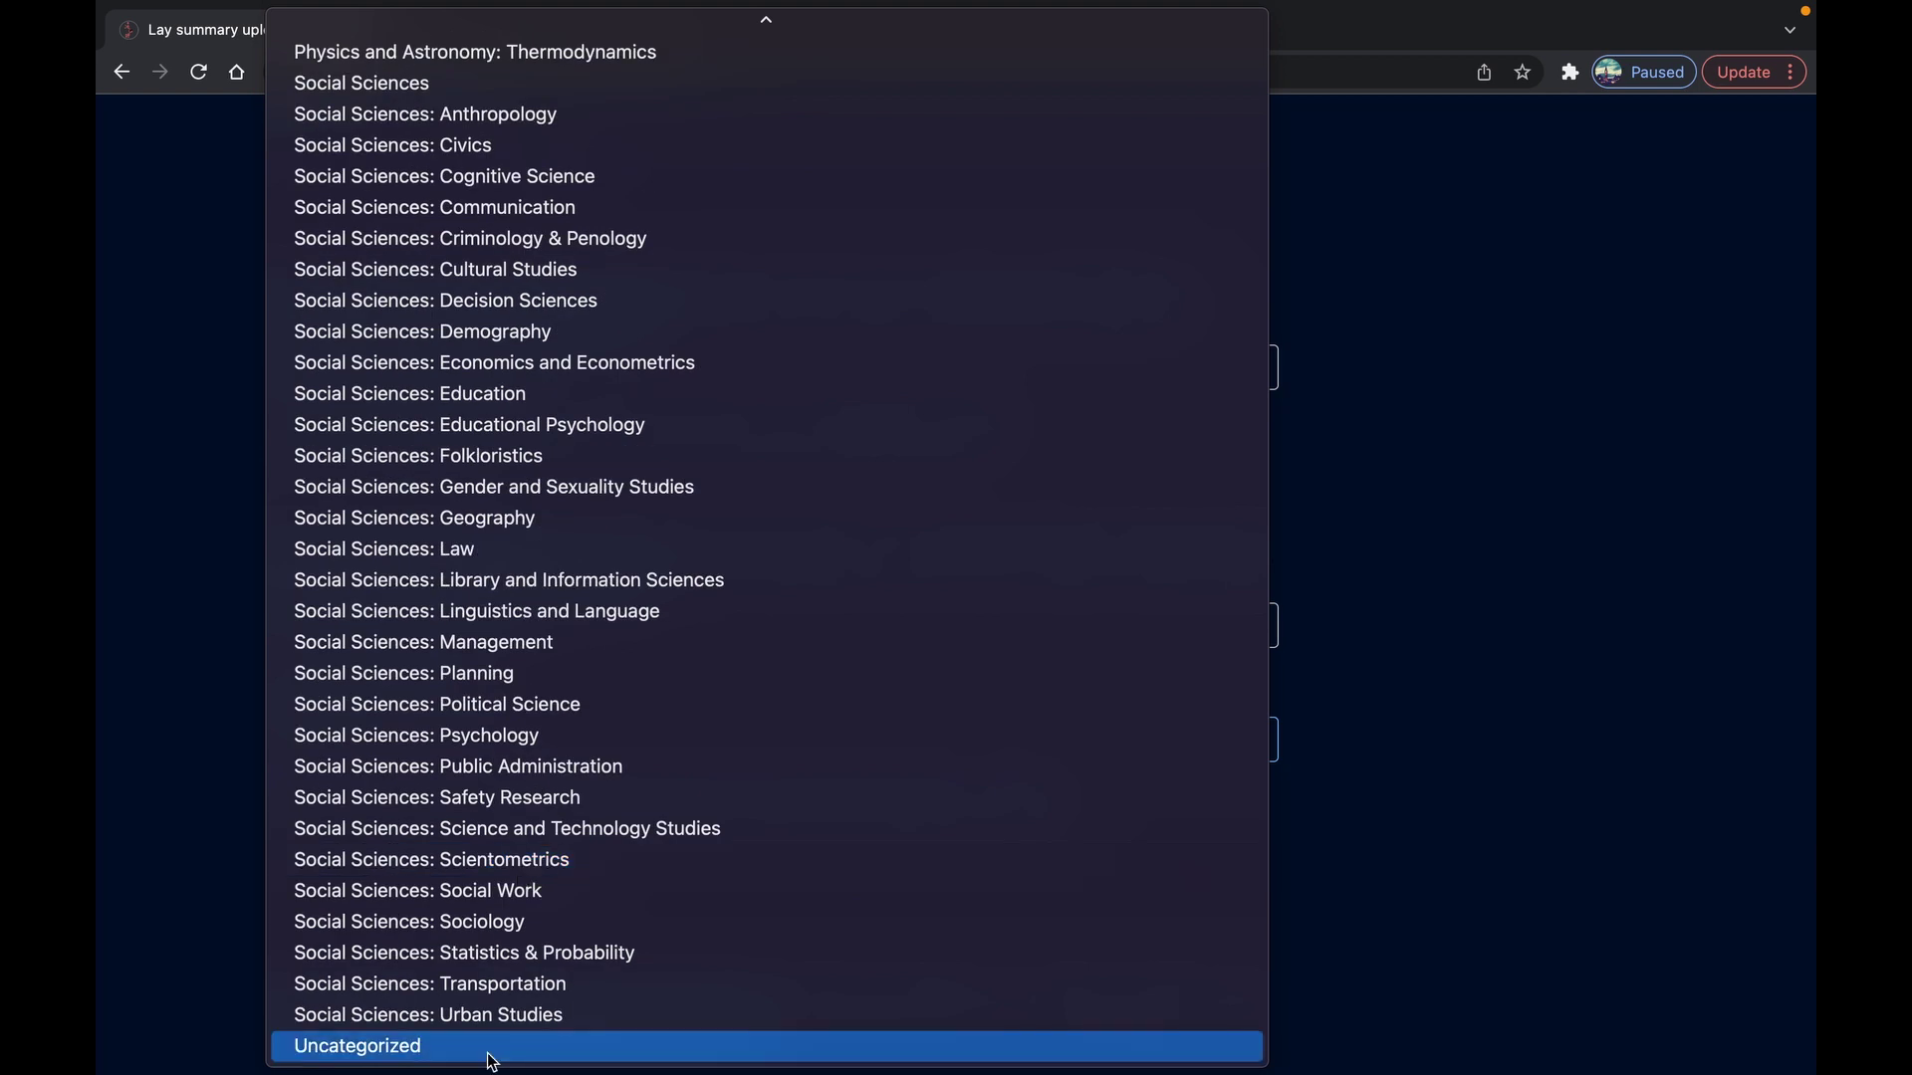
left_click(1399, 941)
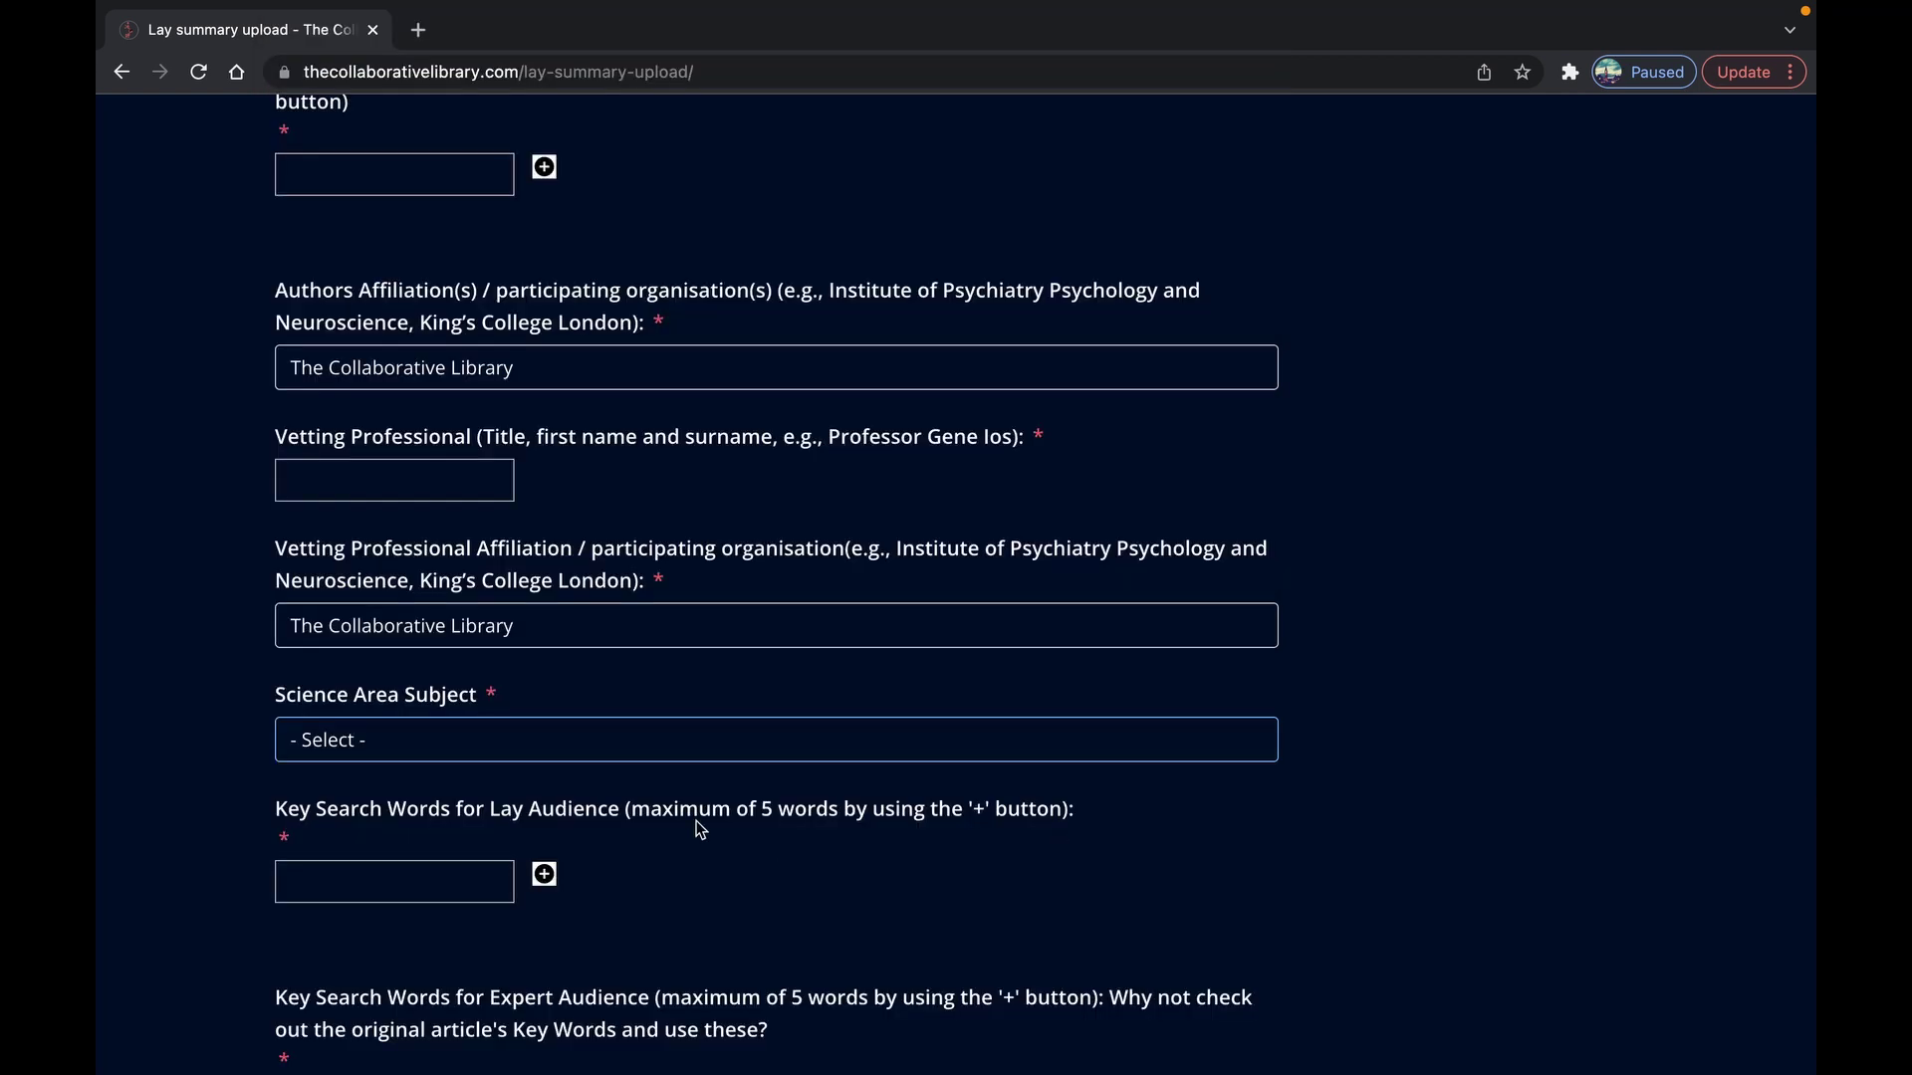
- Add two extra Lay Audience keyword boxes and one extra Expert Audience box, then move to Links
left_click(543, 875)
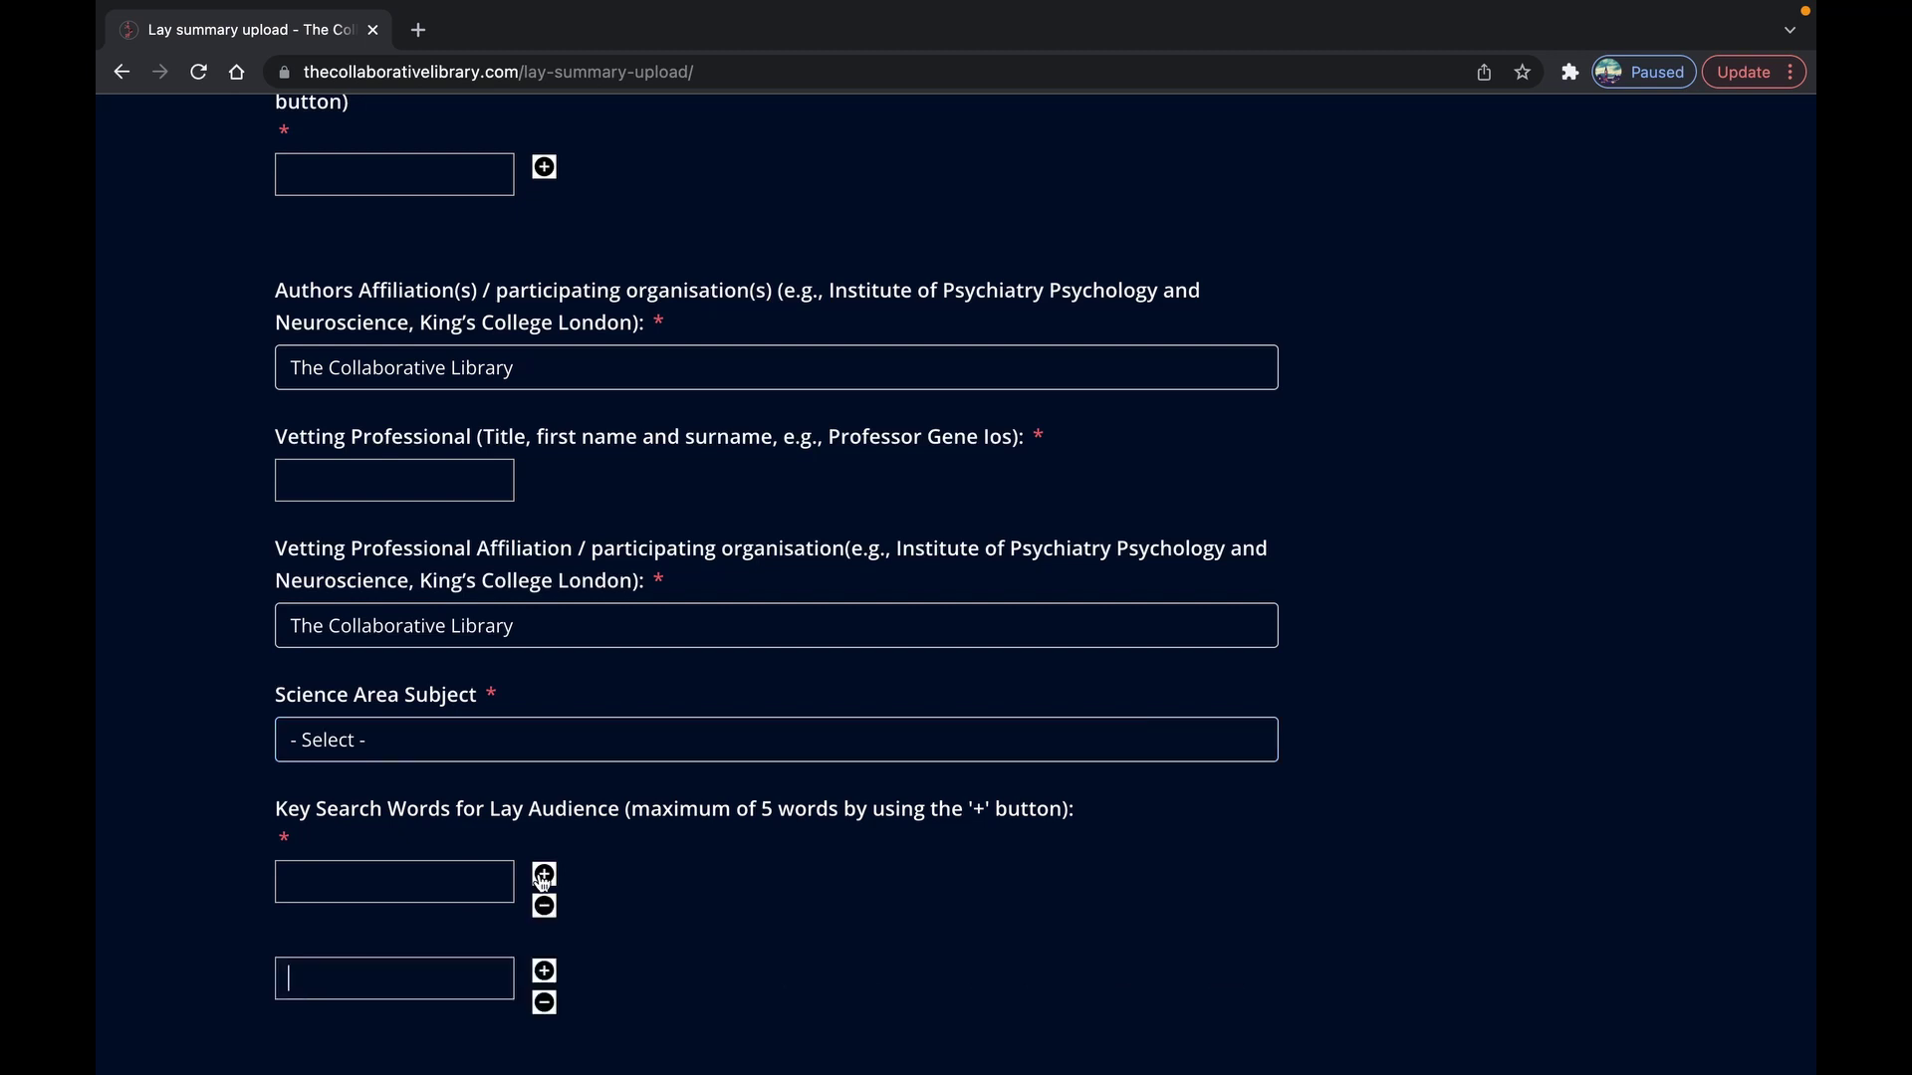
left_click(543, 876)
scroll(543, 882, "down", 3)
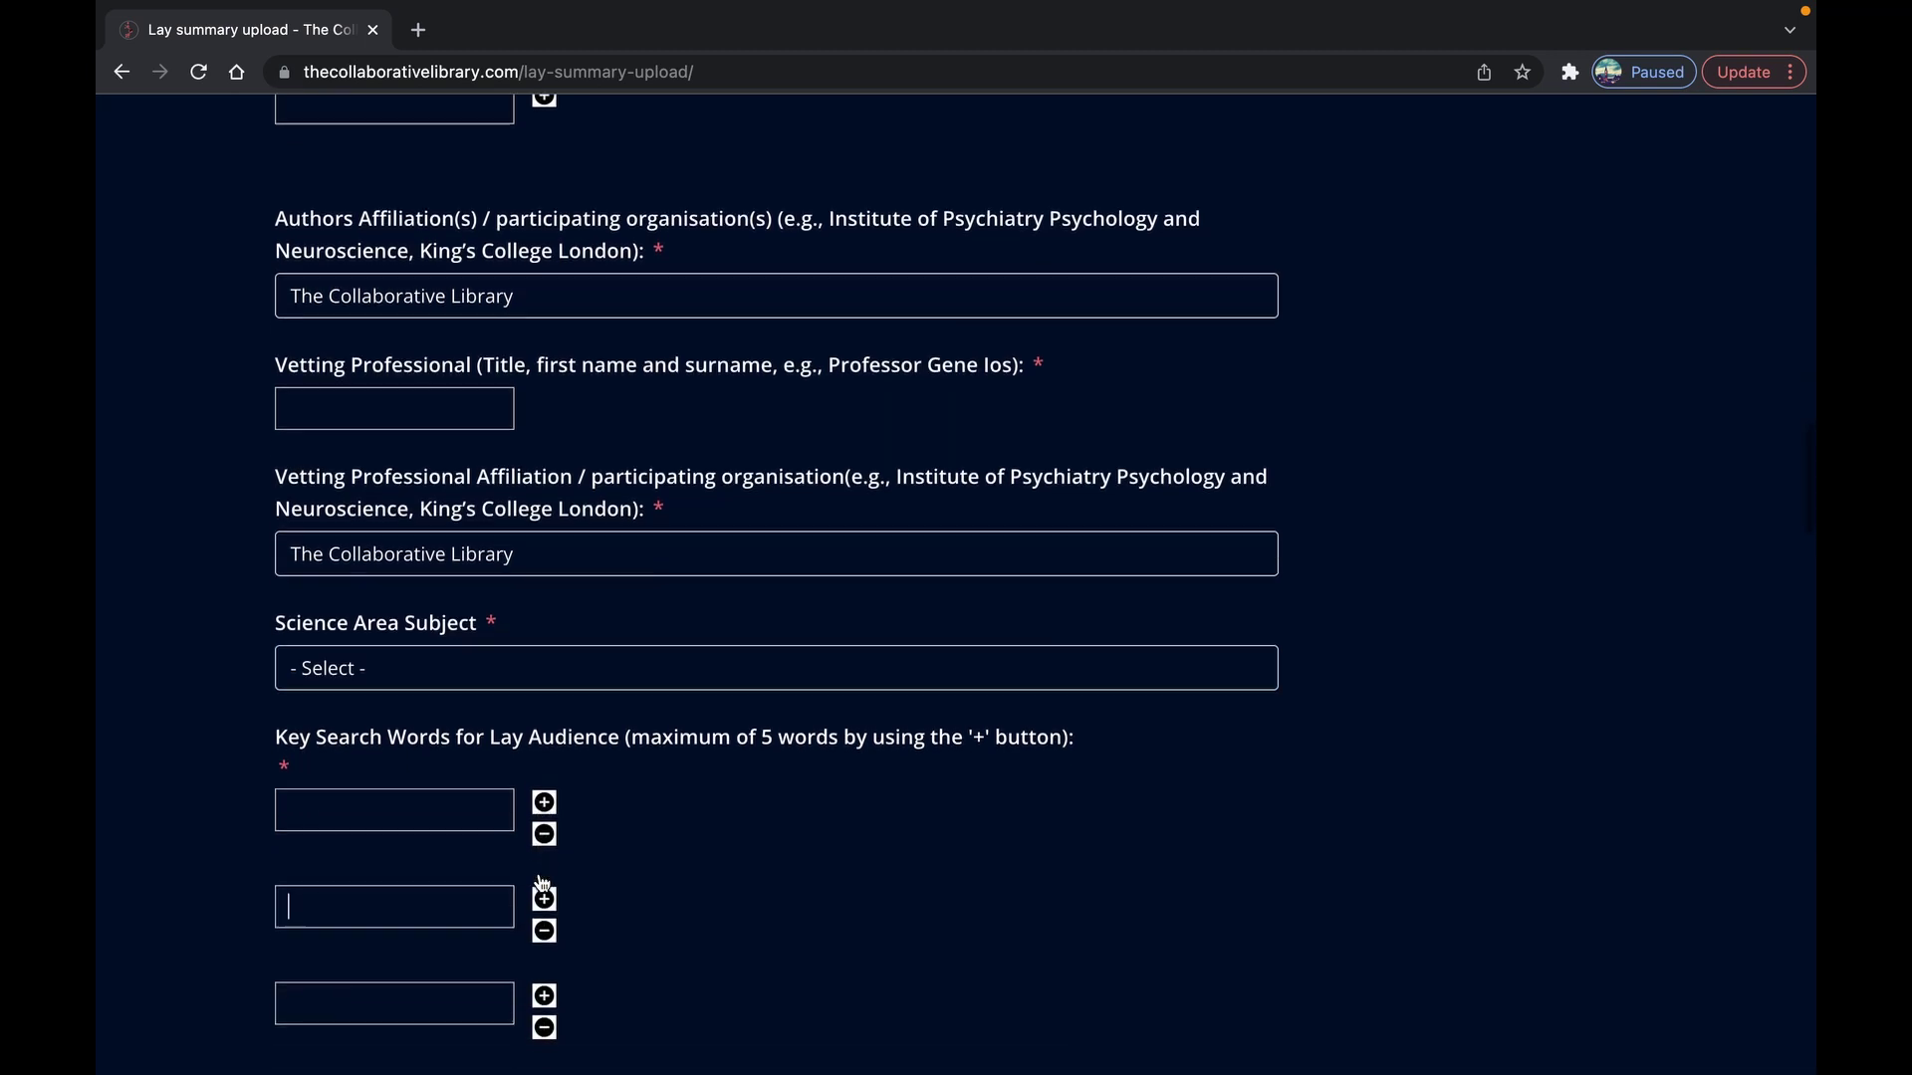
scroll(540, 881, "down", 5)
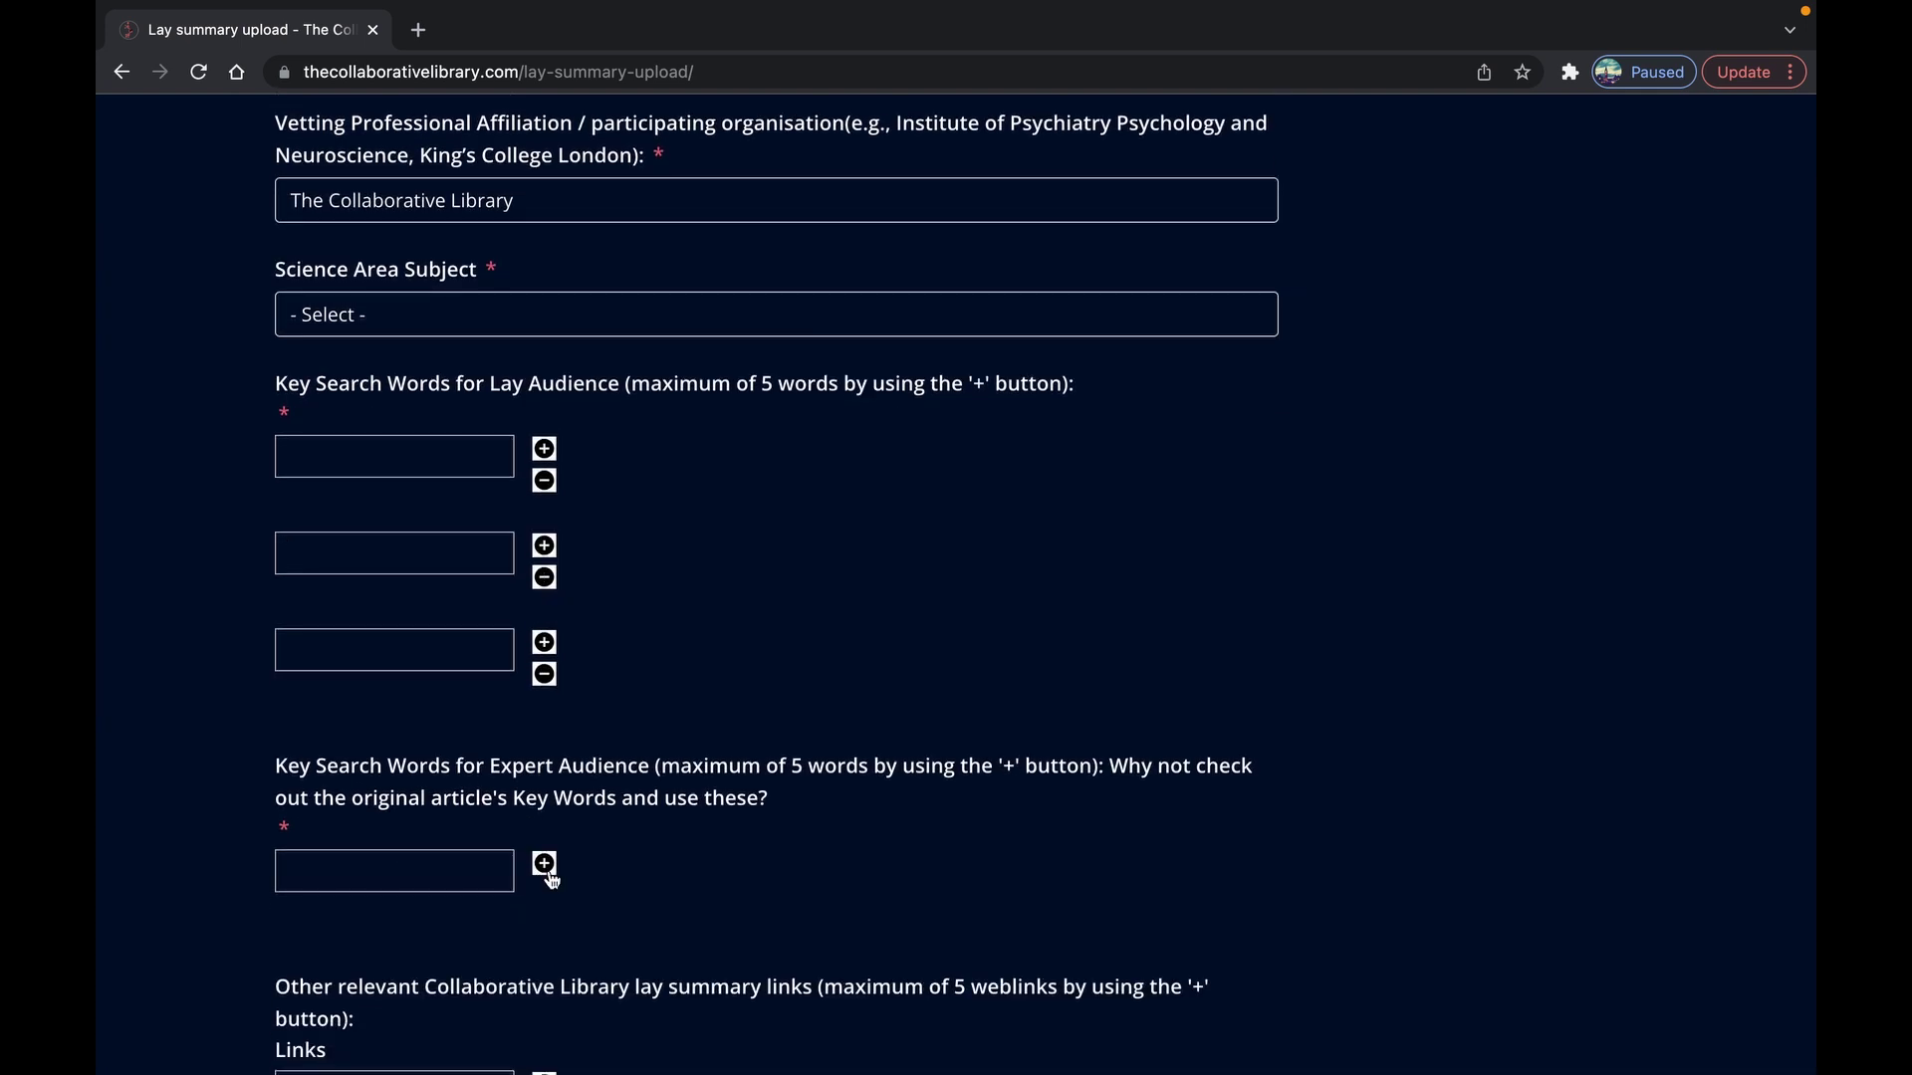
left_click(544, 865)
scroll(547, 874, "down", 5)
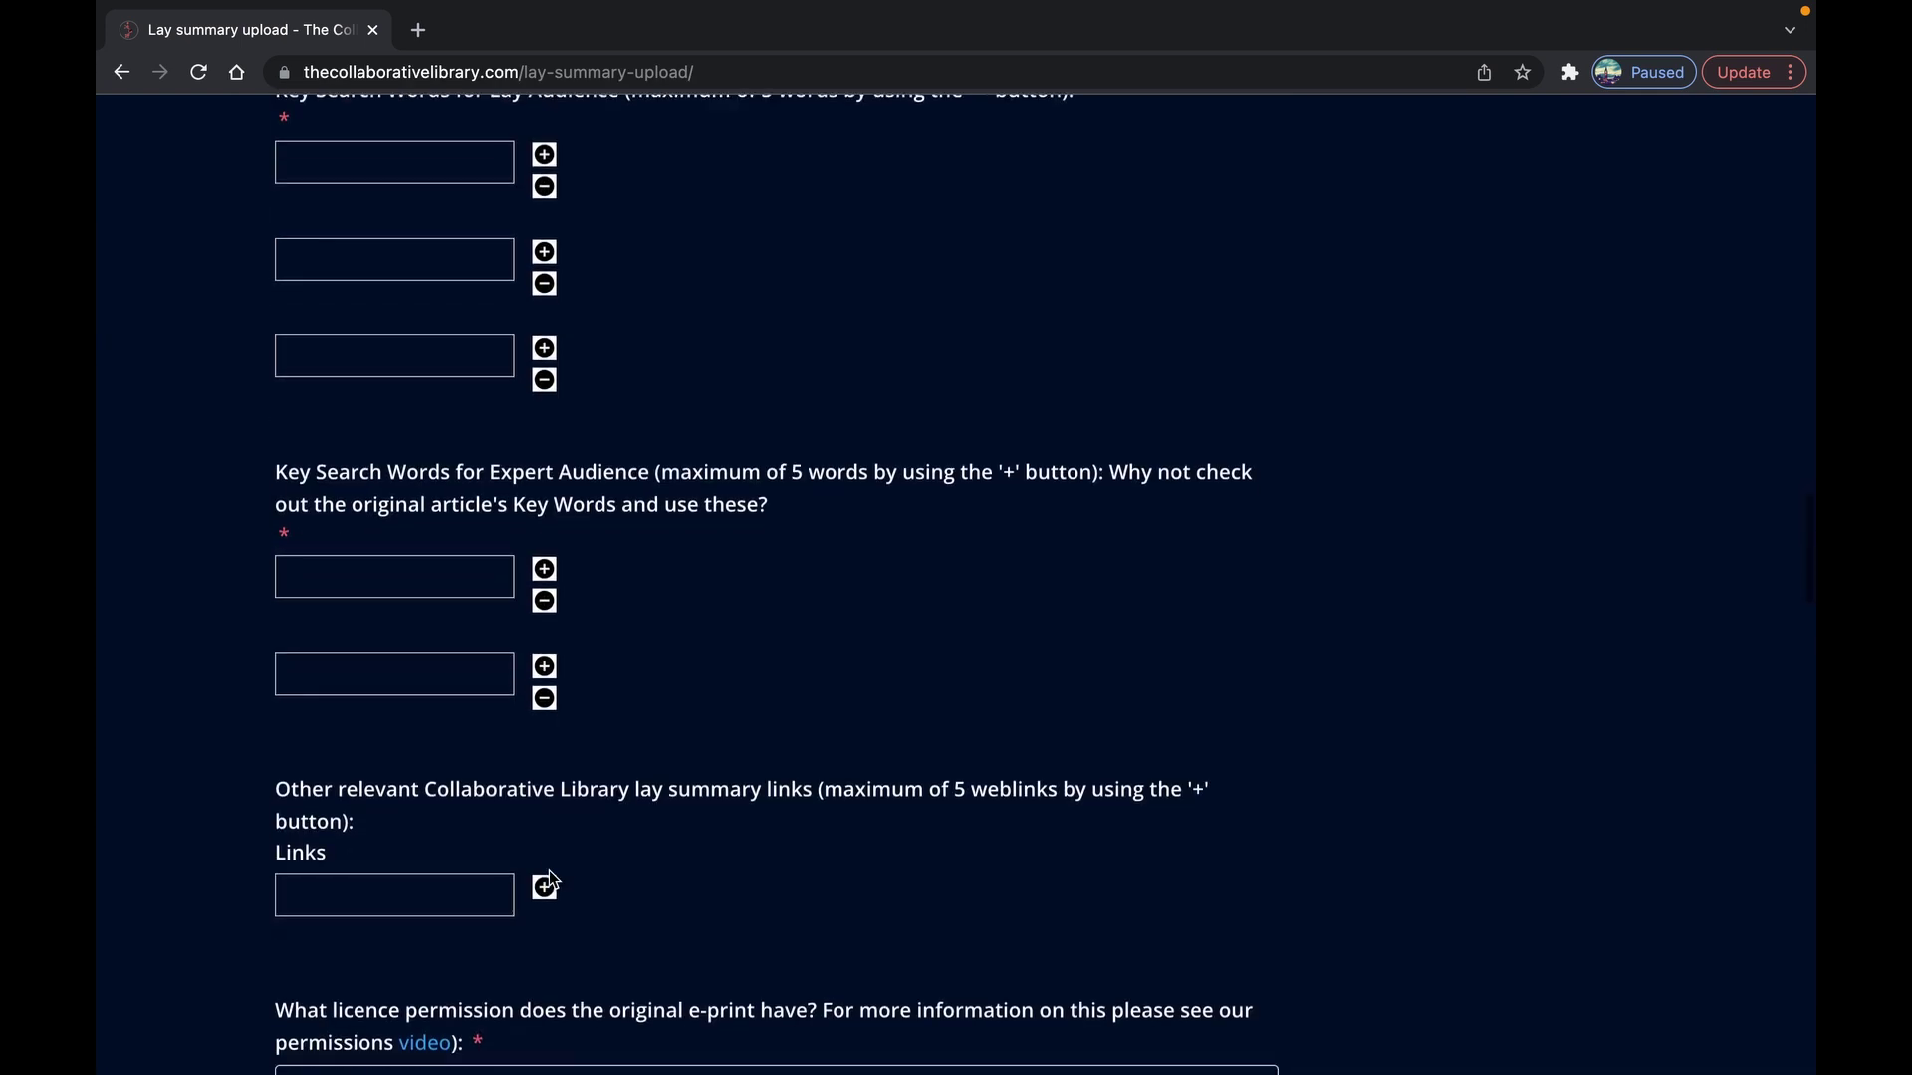
key("Tab")
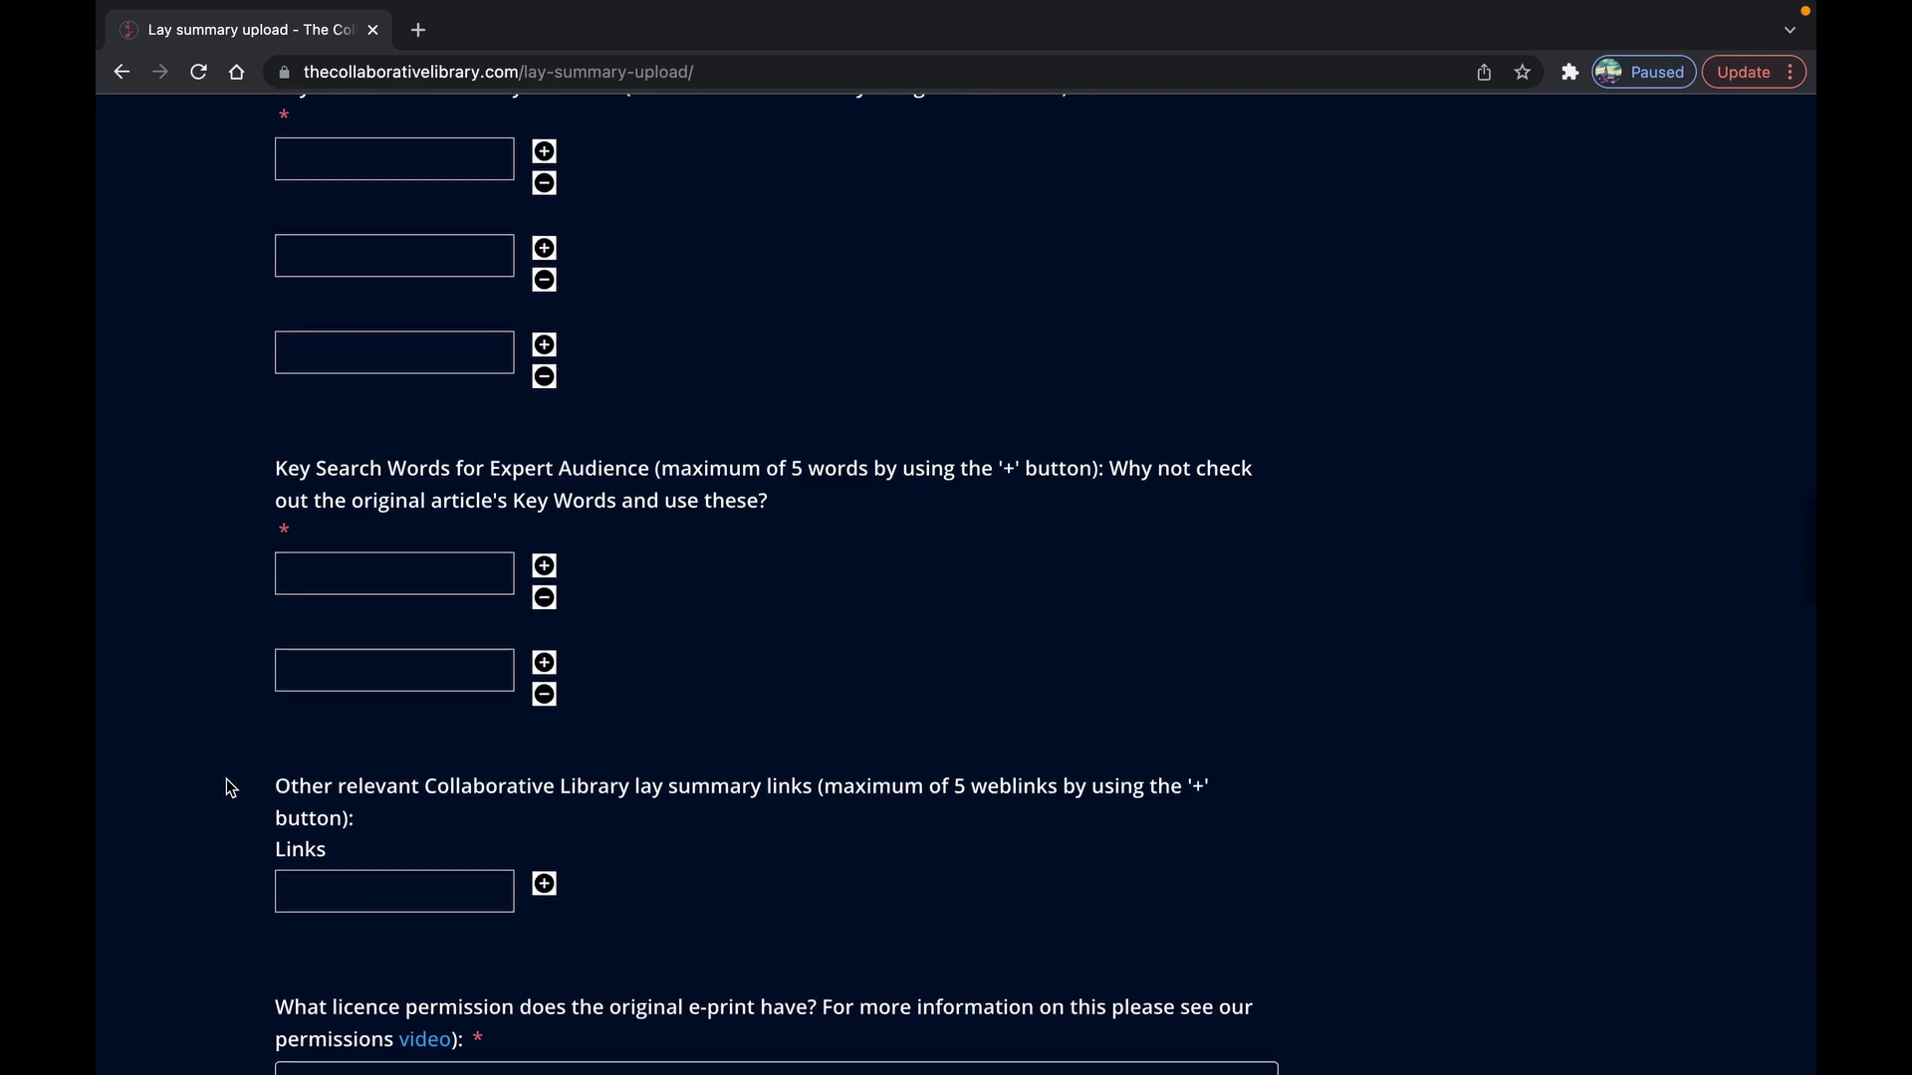
- Leave the e-print licence unset and choose CC BY-NC 4.0 as the lay summary licence
scroll(230, 789, "down", 2)
scroll(230, 788, "down", 1)
left_click(458, 788)
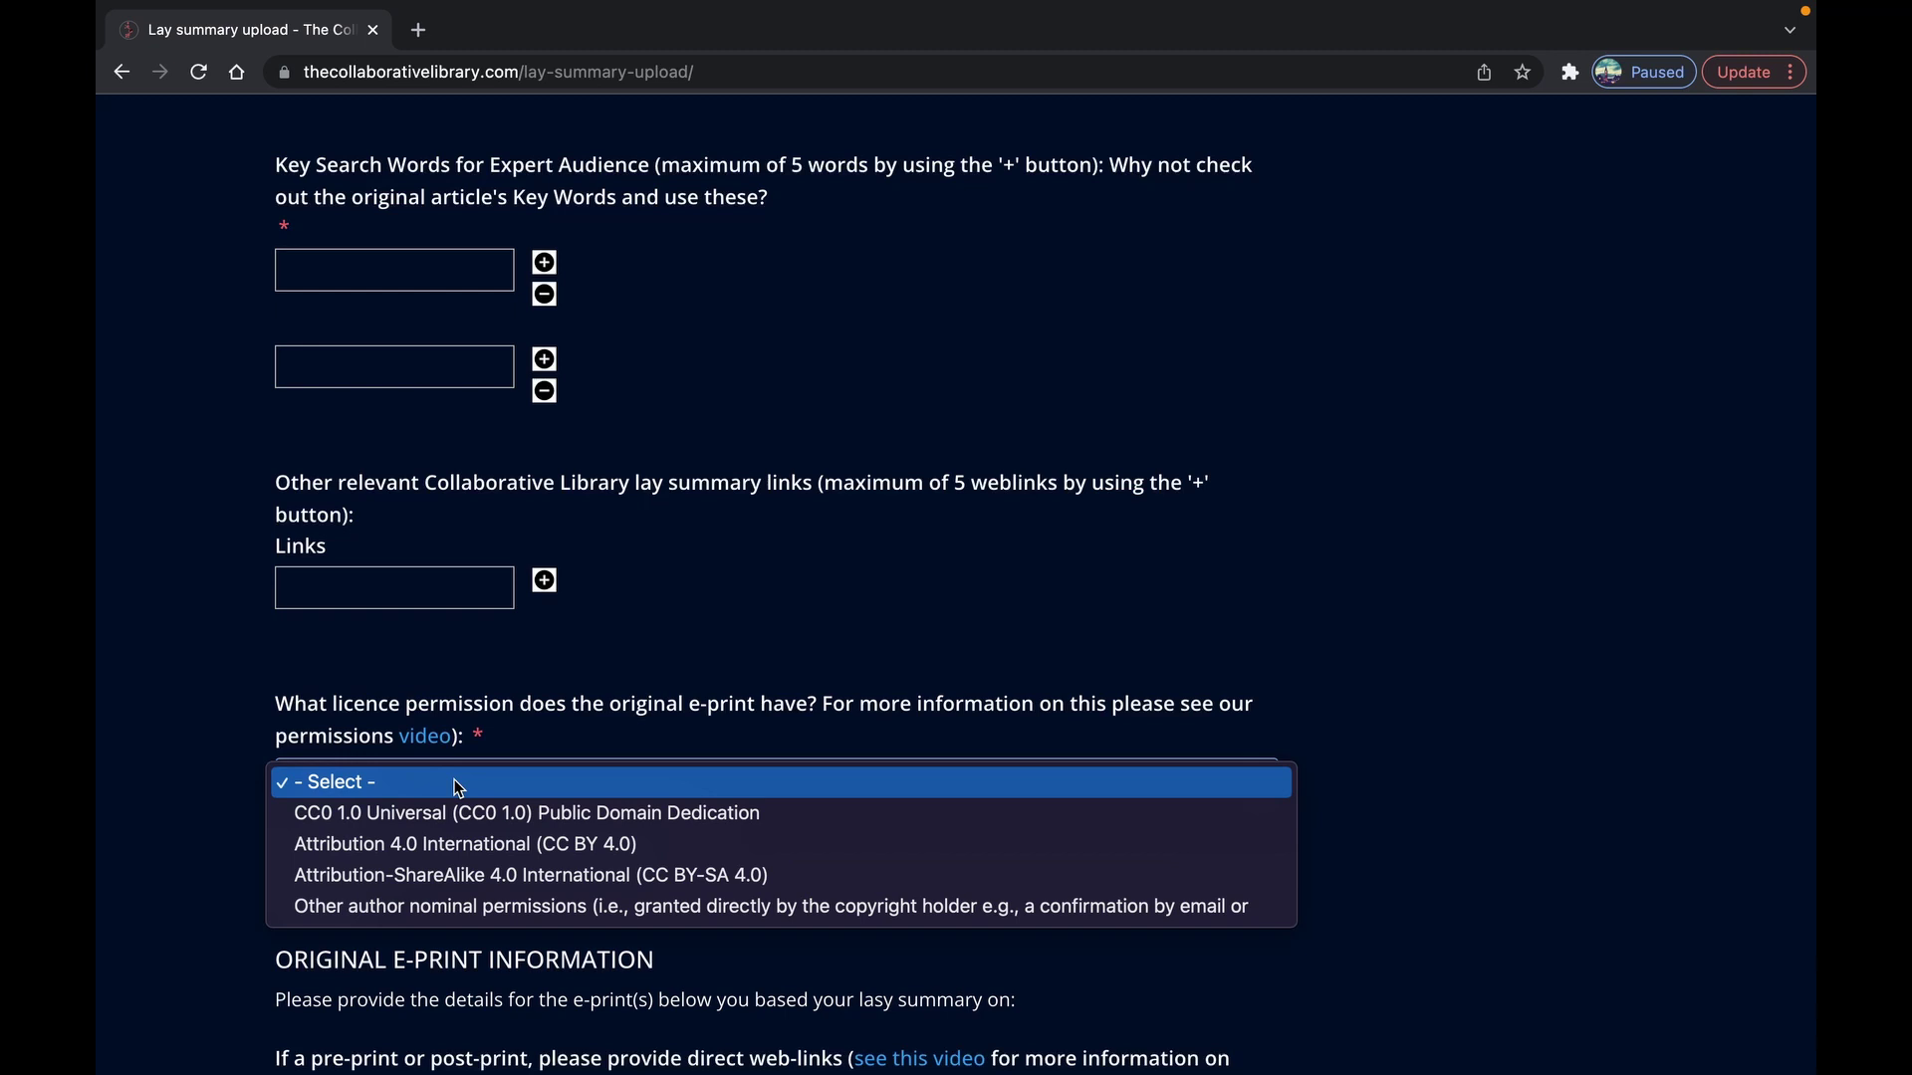
left_click(221, 788)
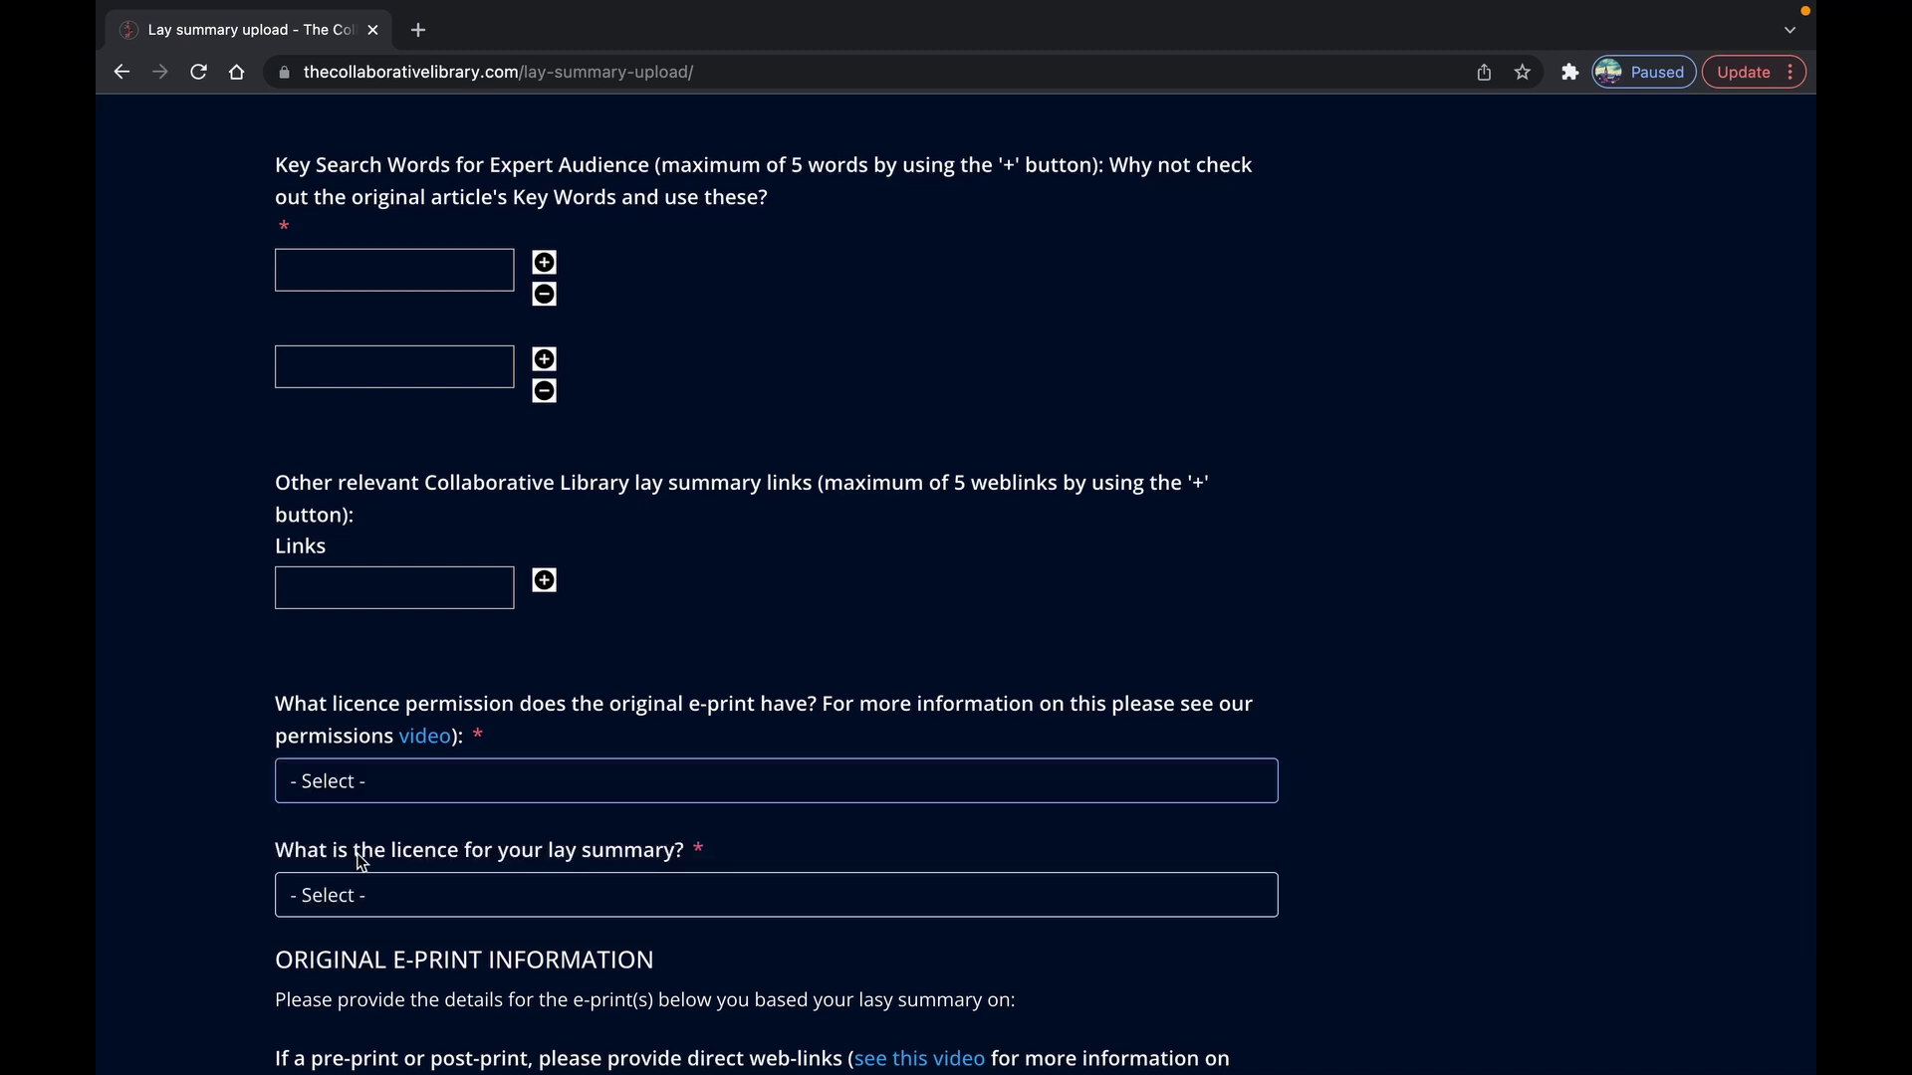
left_click(405, 901)
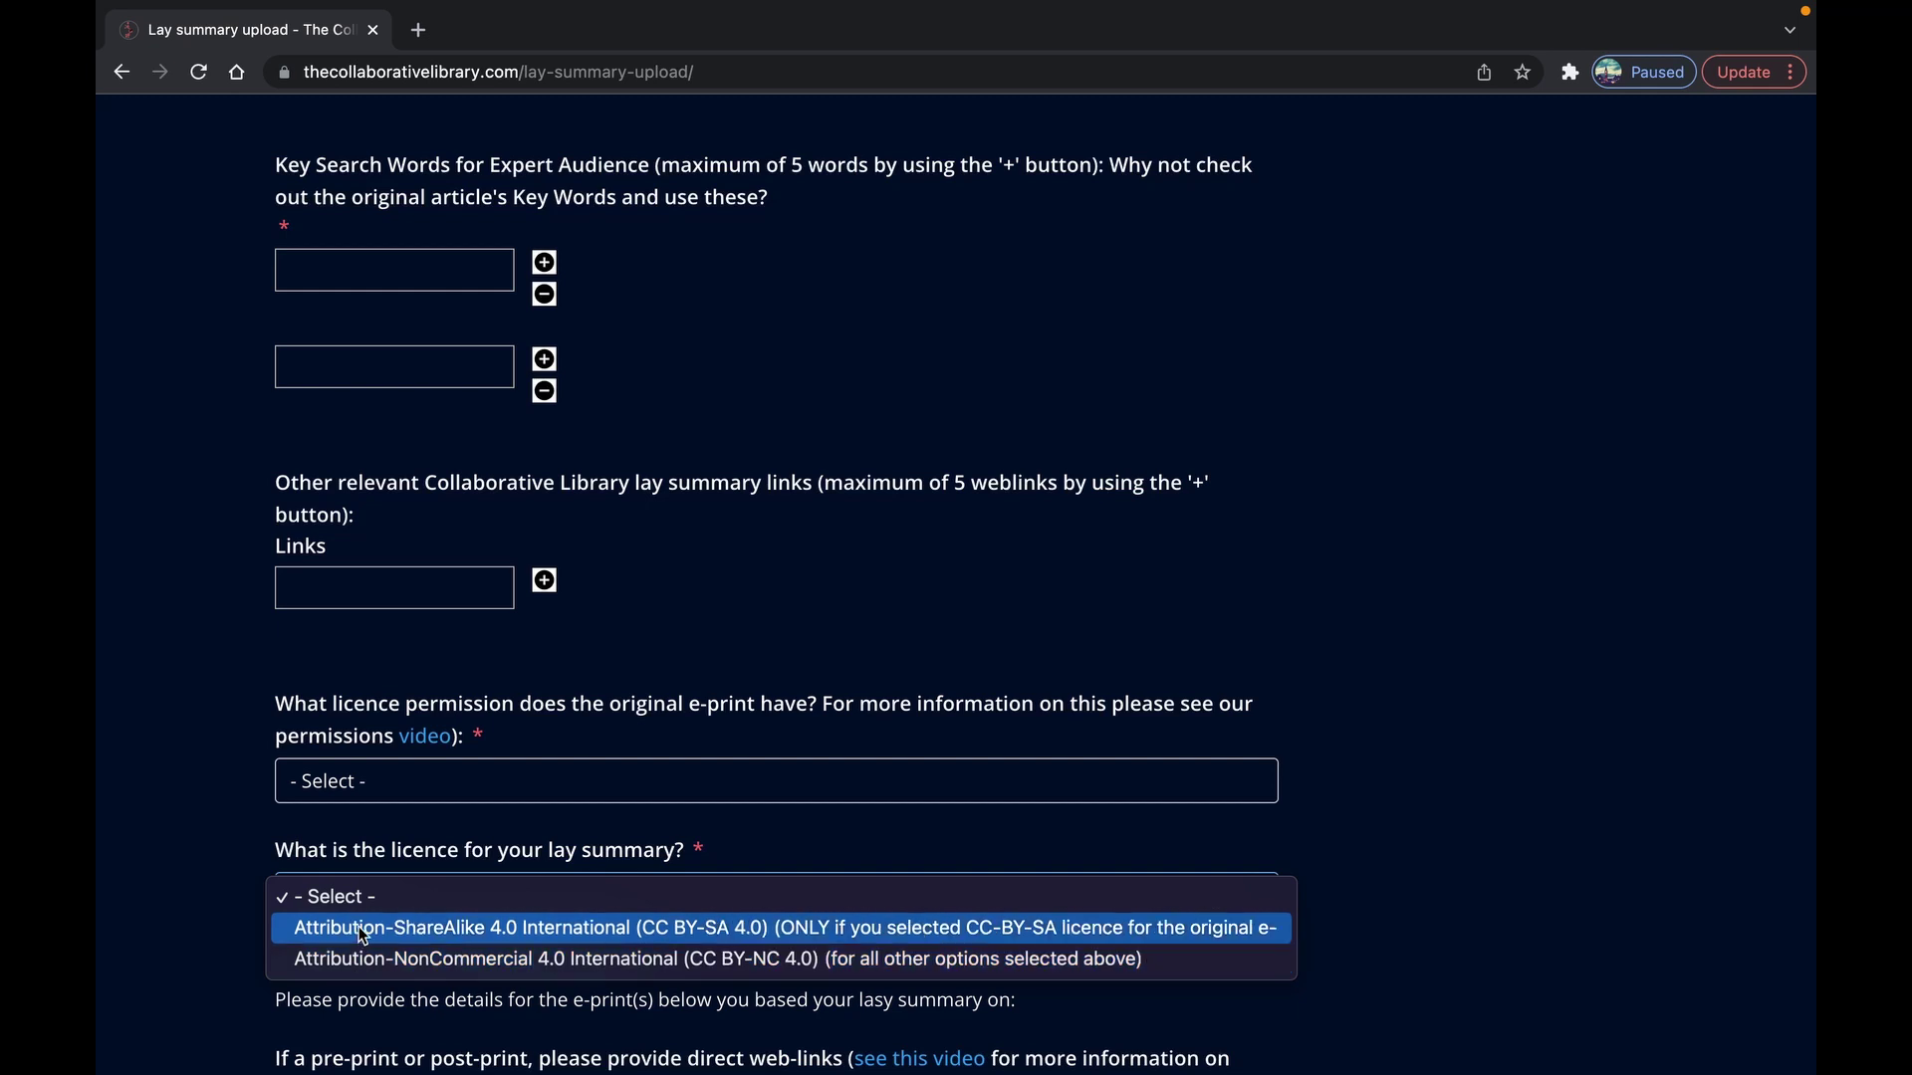
left_click(366, 962)
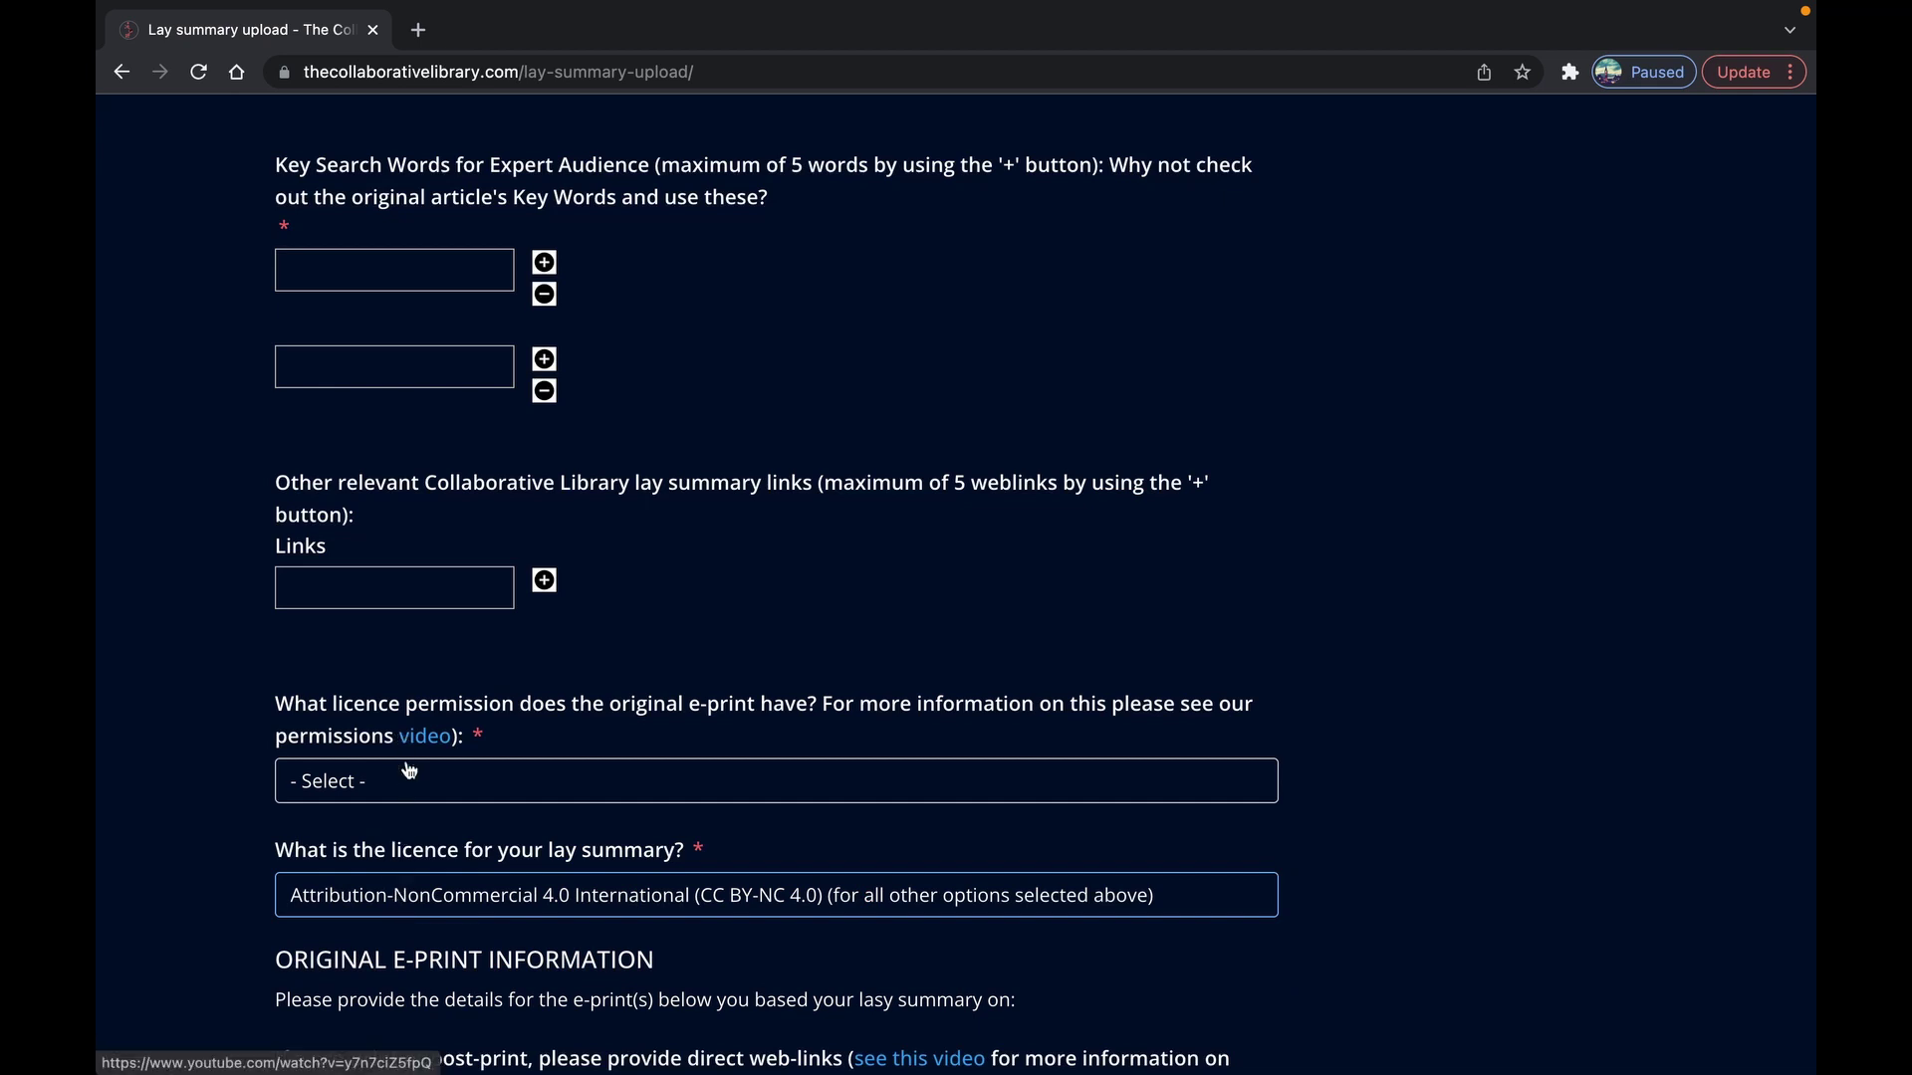
- Scroll through Original E-print Information, clicking the open-access data weblink box, to the real-life applications question
scroll(439, 862, "down", 3)
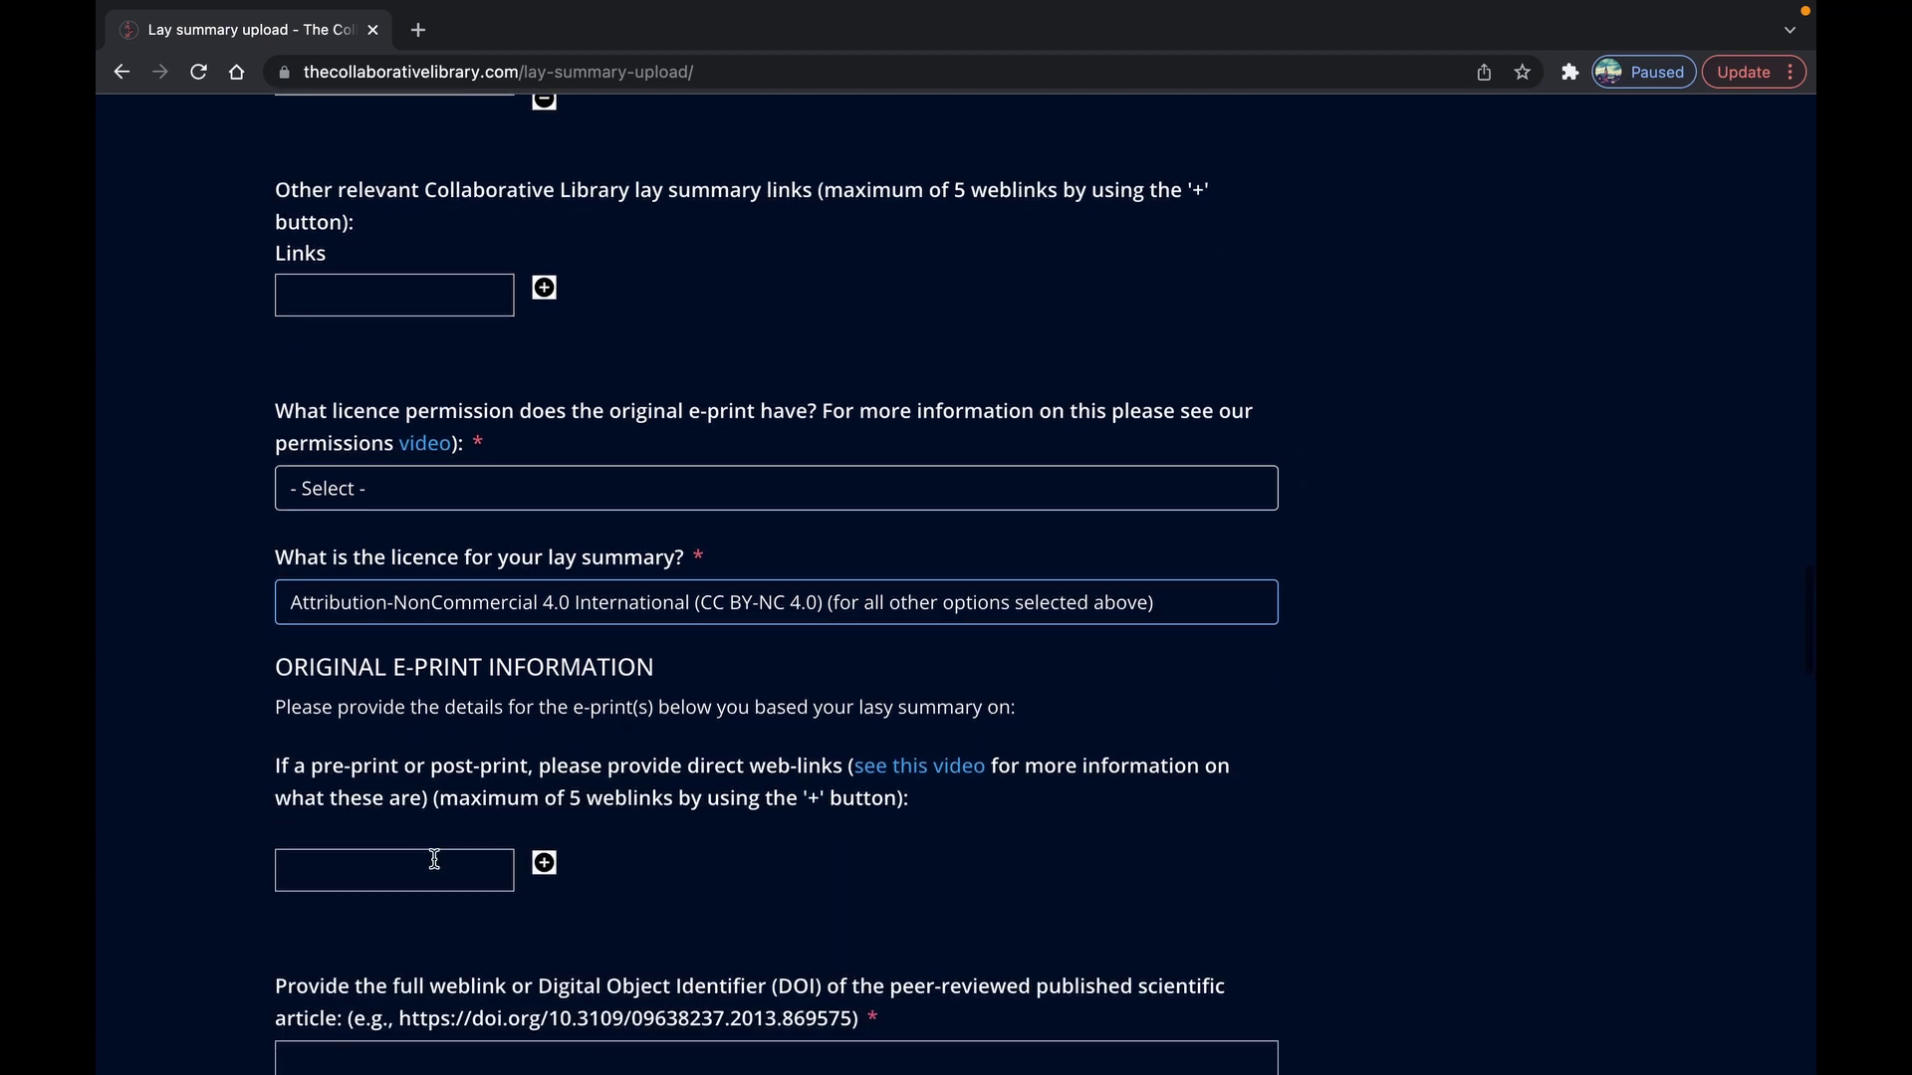
scroll(435, 860, "down", 2)
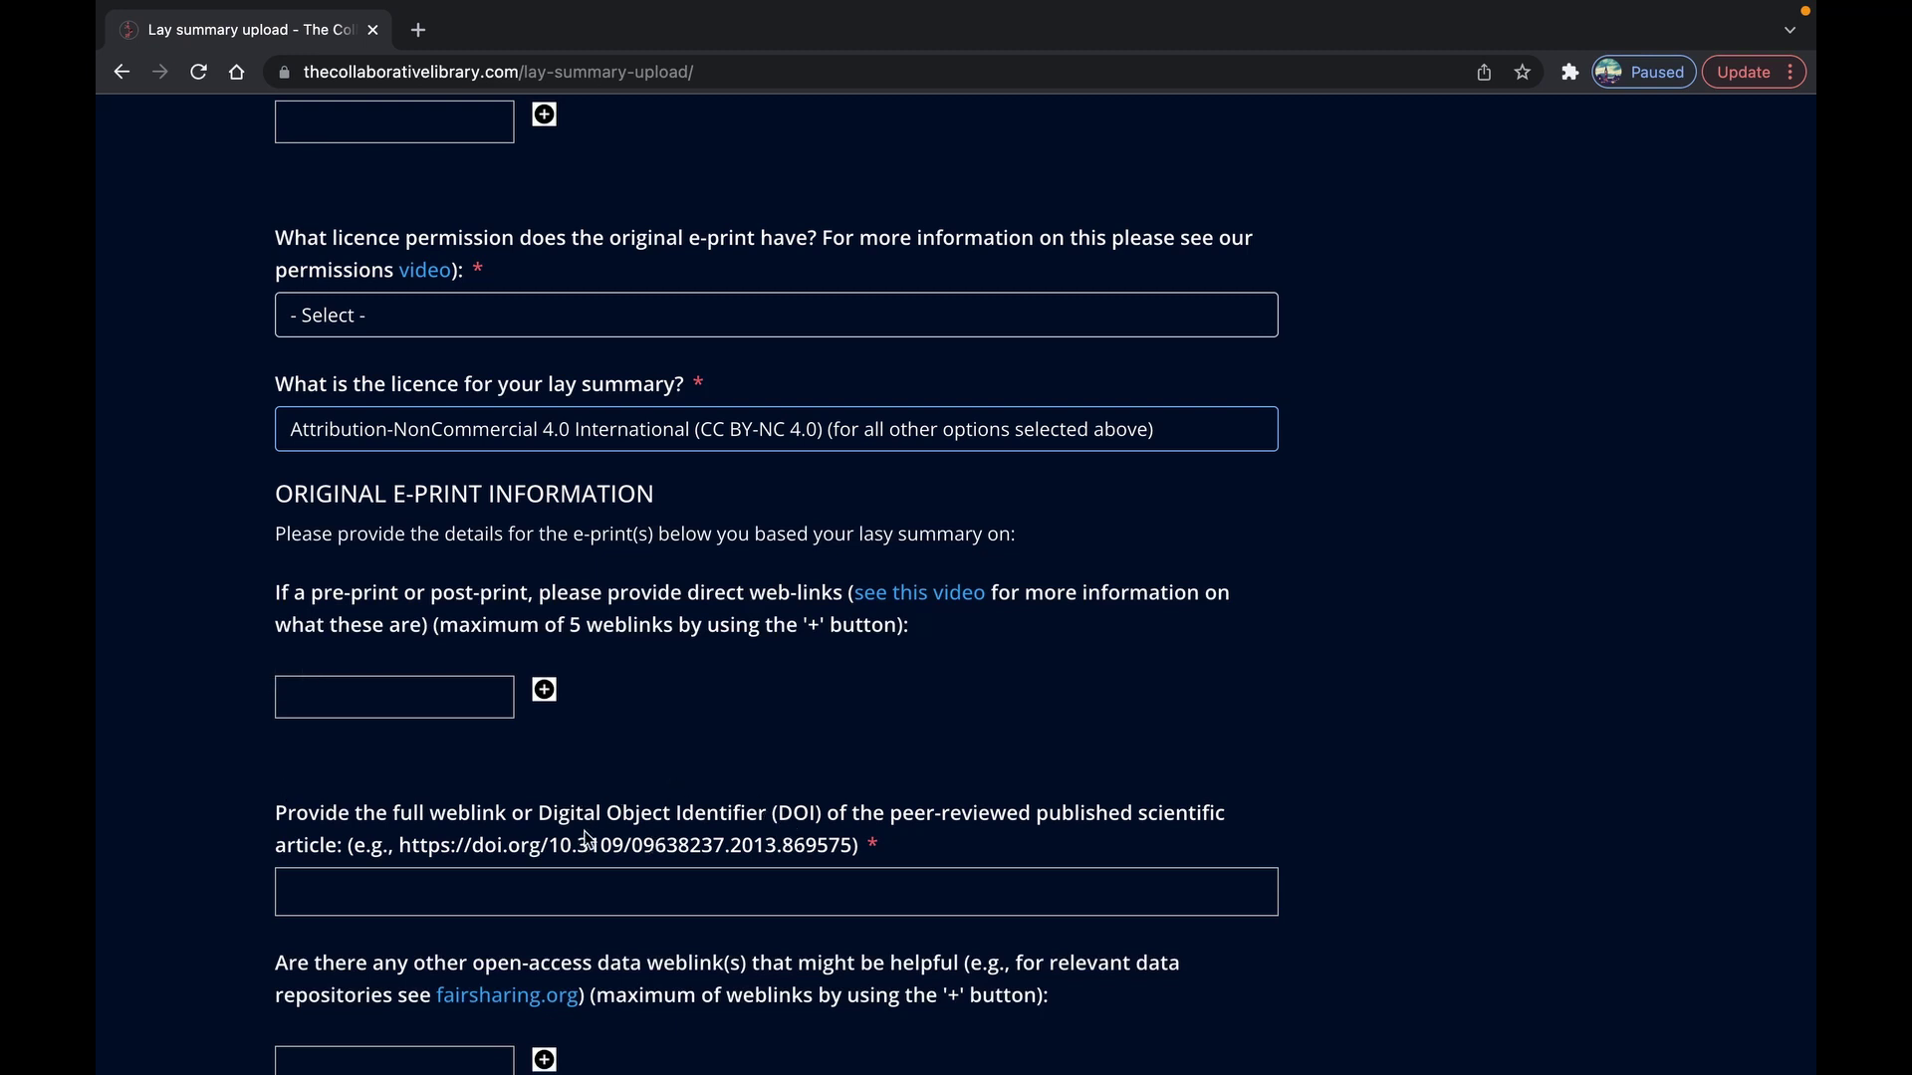
scroll(798, 818, "down", 2)
scroll(797, 818, "down", 3)
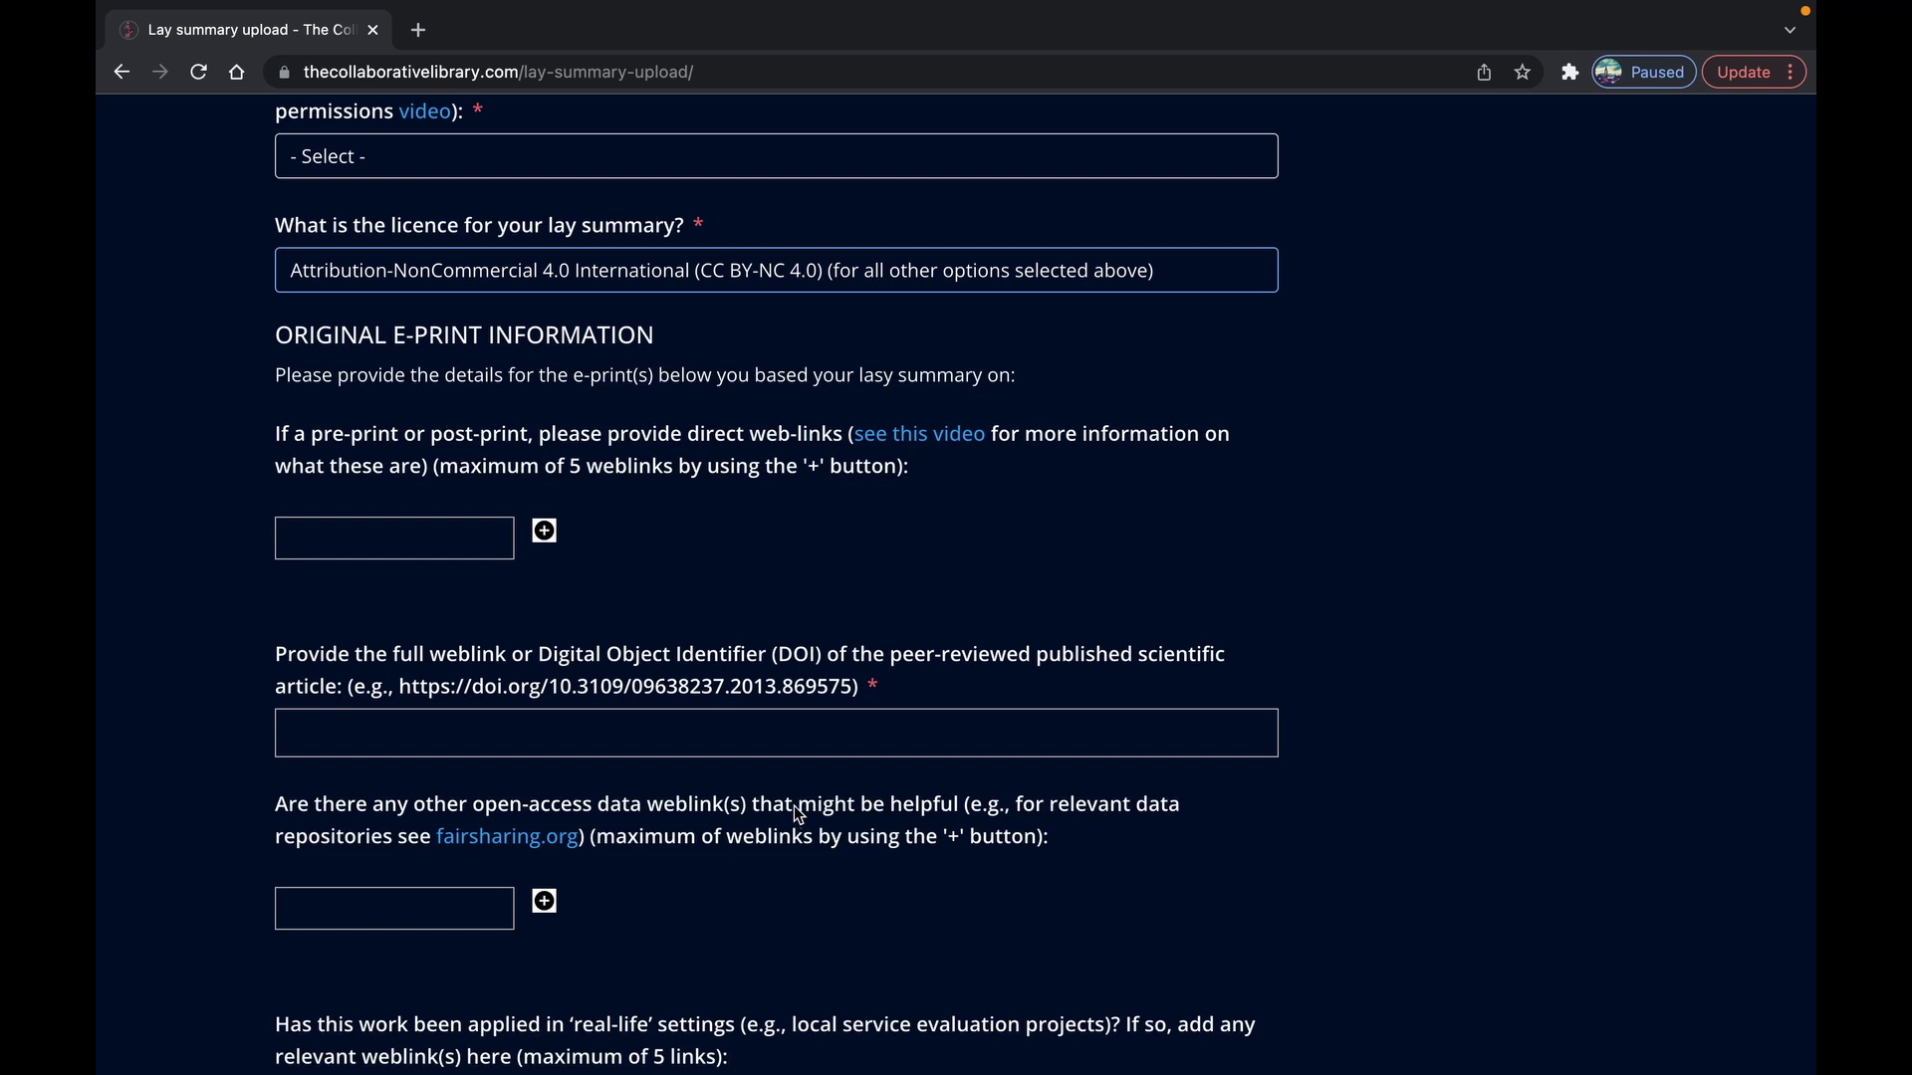
scroll(796, 809, "down", 1)
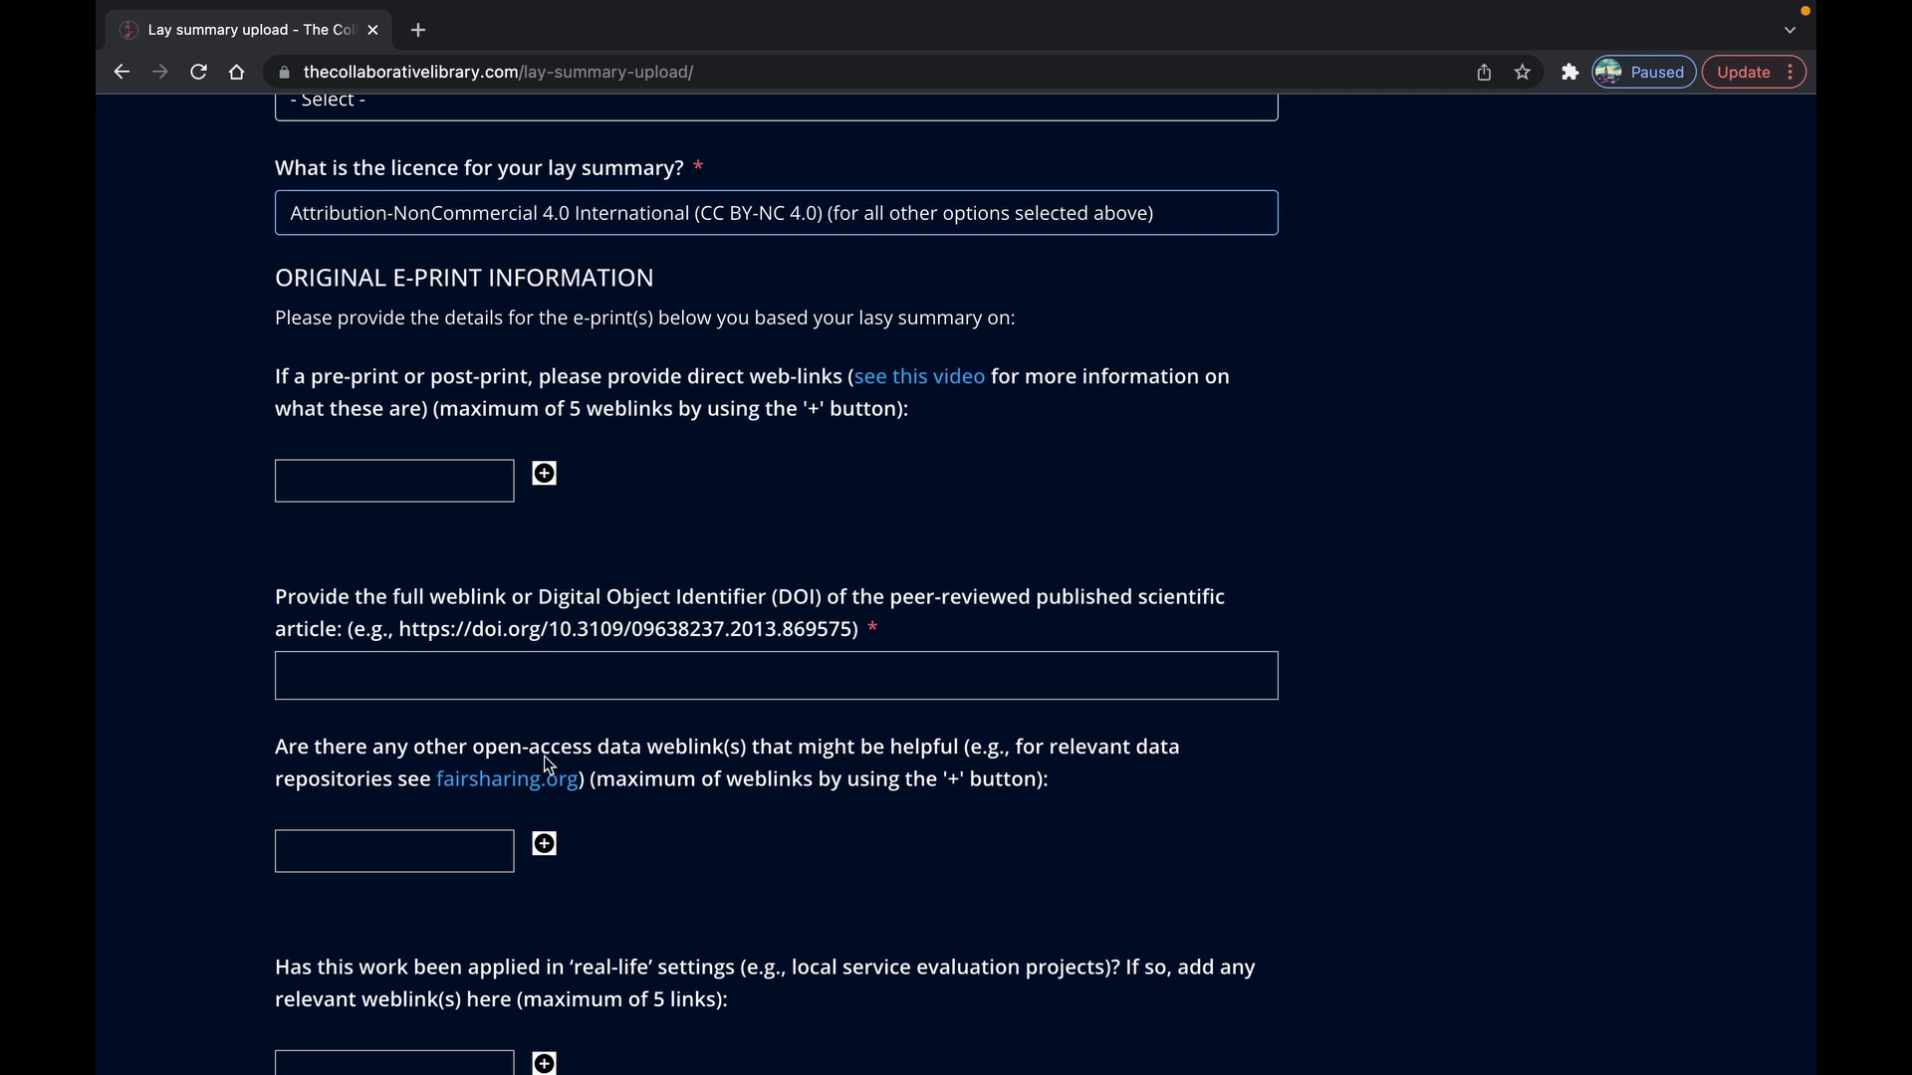
left_click(490, 847)
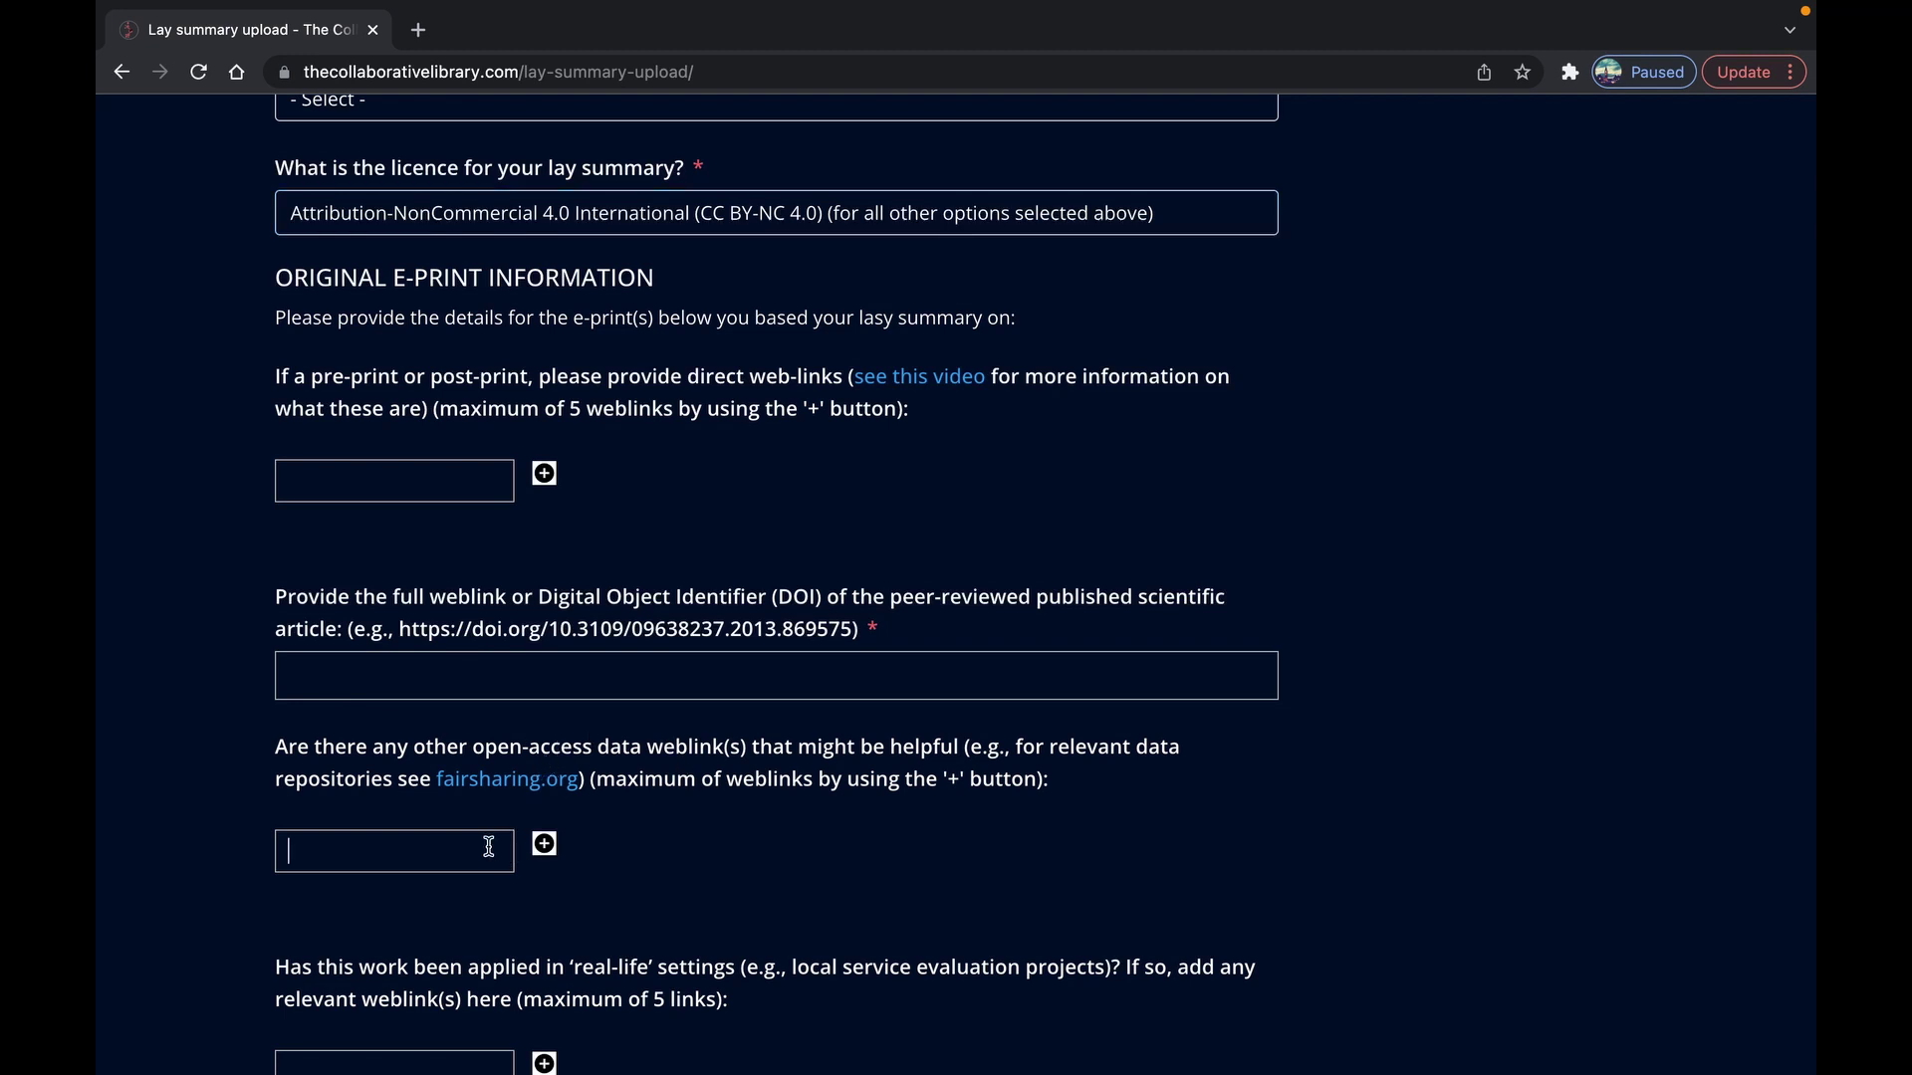
scroll(489, 845, "down", 1)
scroll(488, 844, "down", 3)
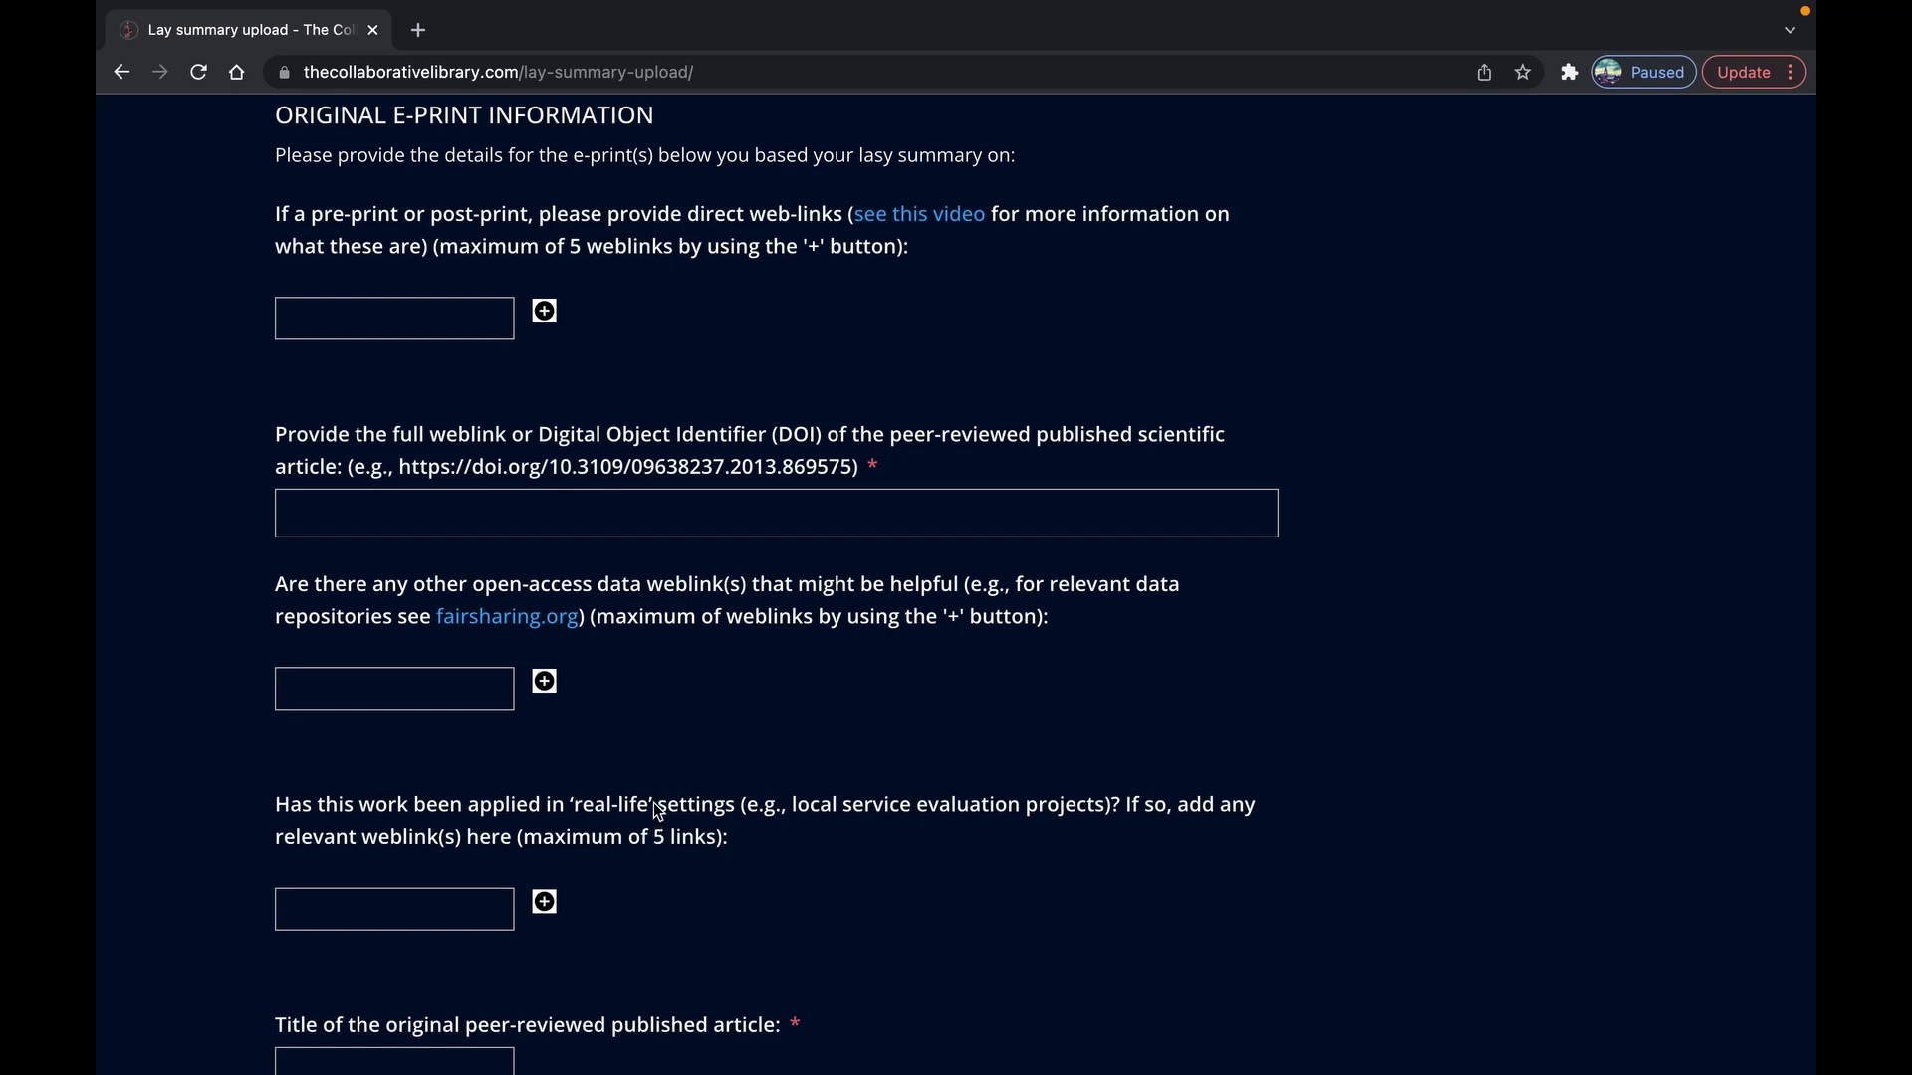
- Scroll past the title, journal, volume, issue, page and year fields to Original Article language
scroll(732, 863, "down", 1)
scroll(766, 883, "down", 5)
scroll(768, 871, "down", 5)
scroll(768, 860, "down", 1)
scroll(765, 849, "down", 4)
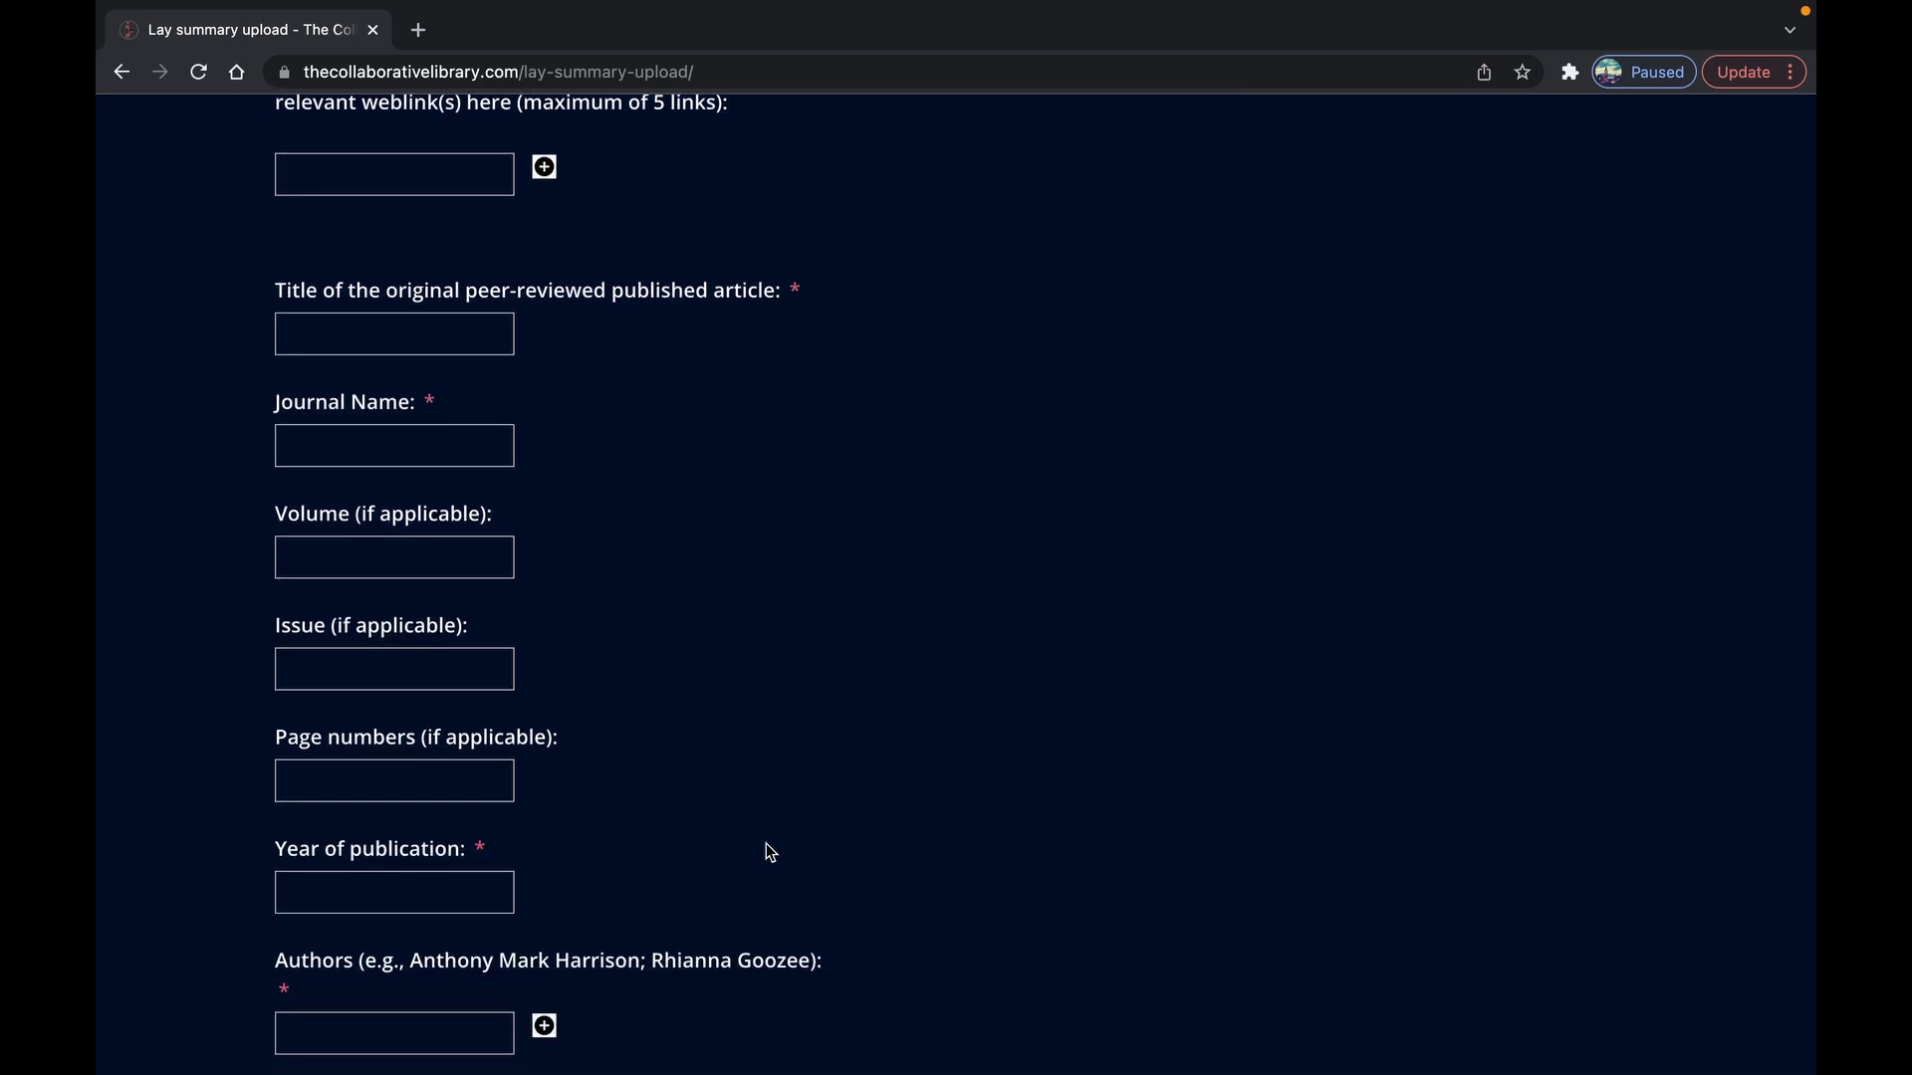
scroll(768, 845, "down", 1)
scroll(768, 837, "down", 7)
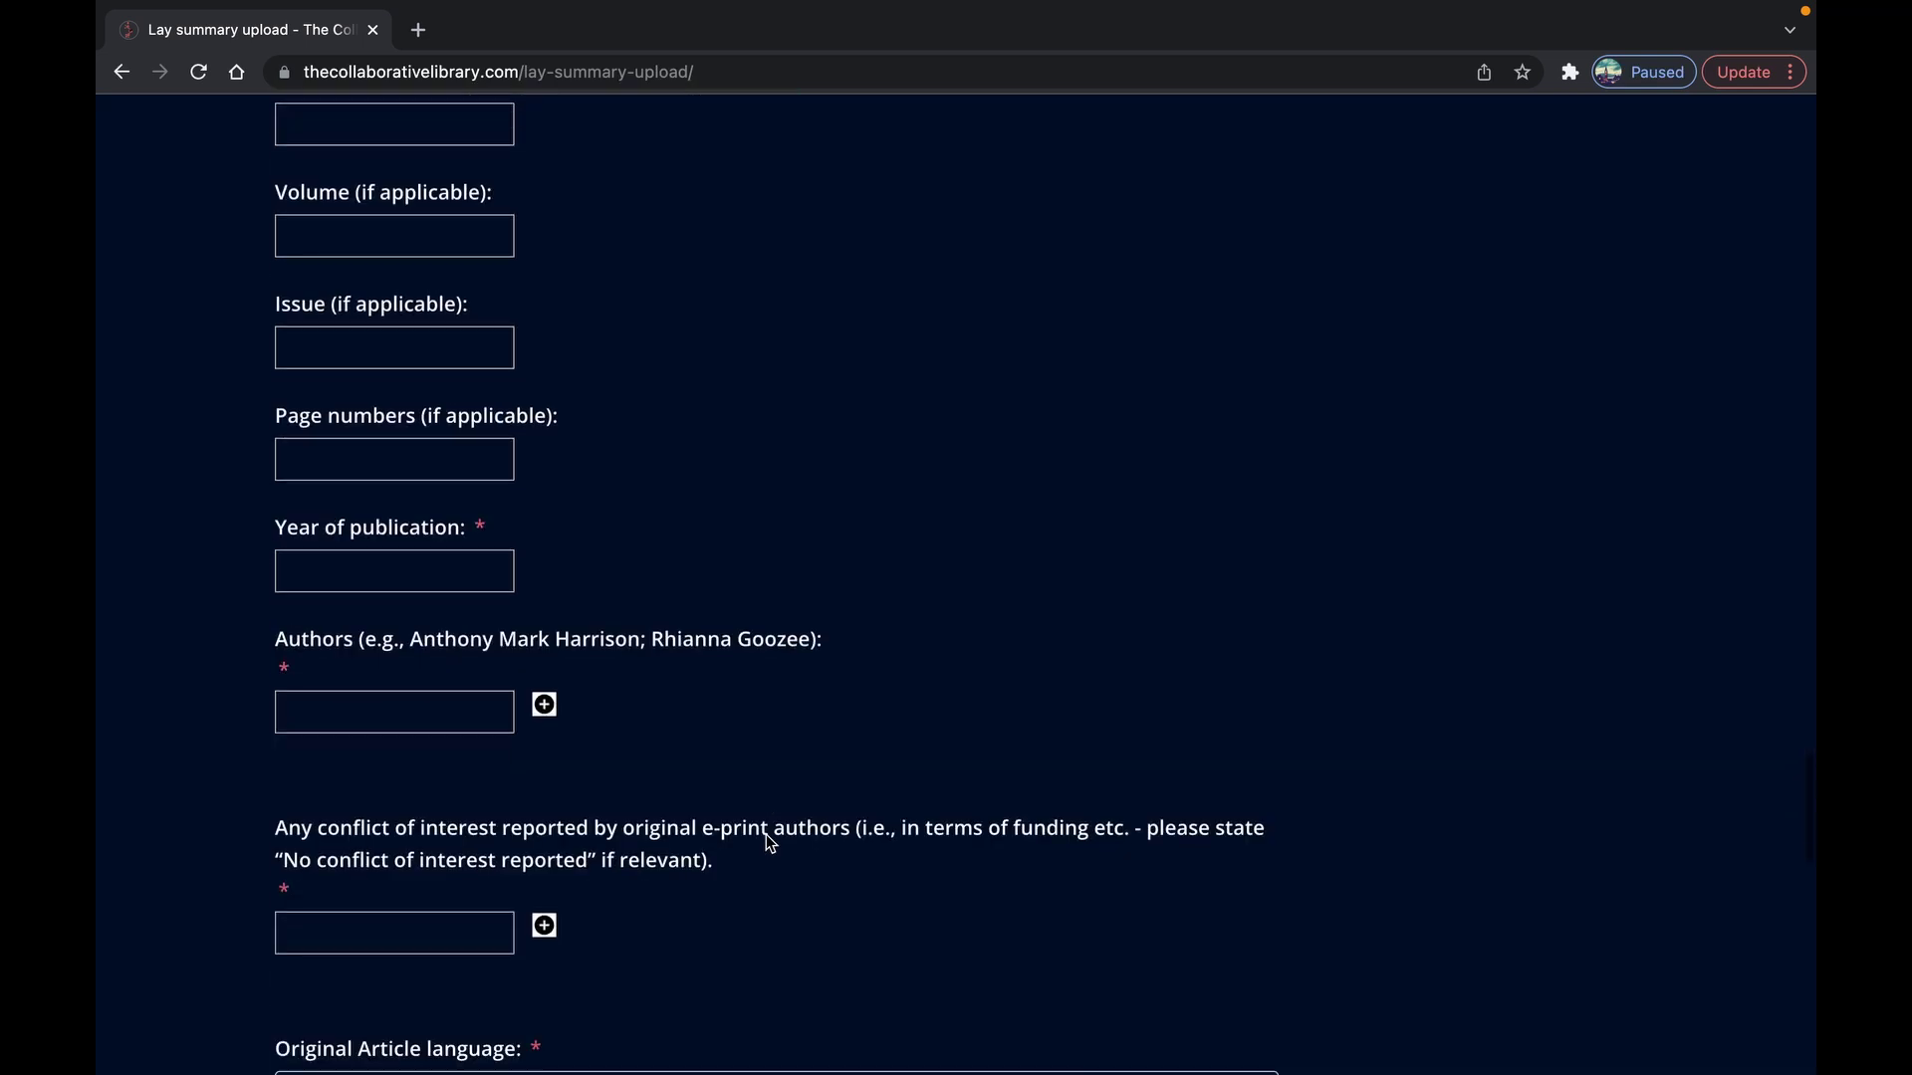
scroll(767, 835, "down", 1)
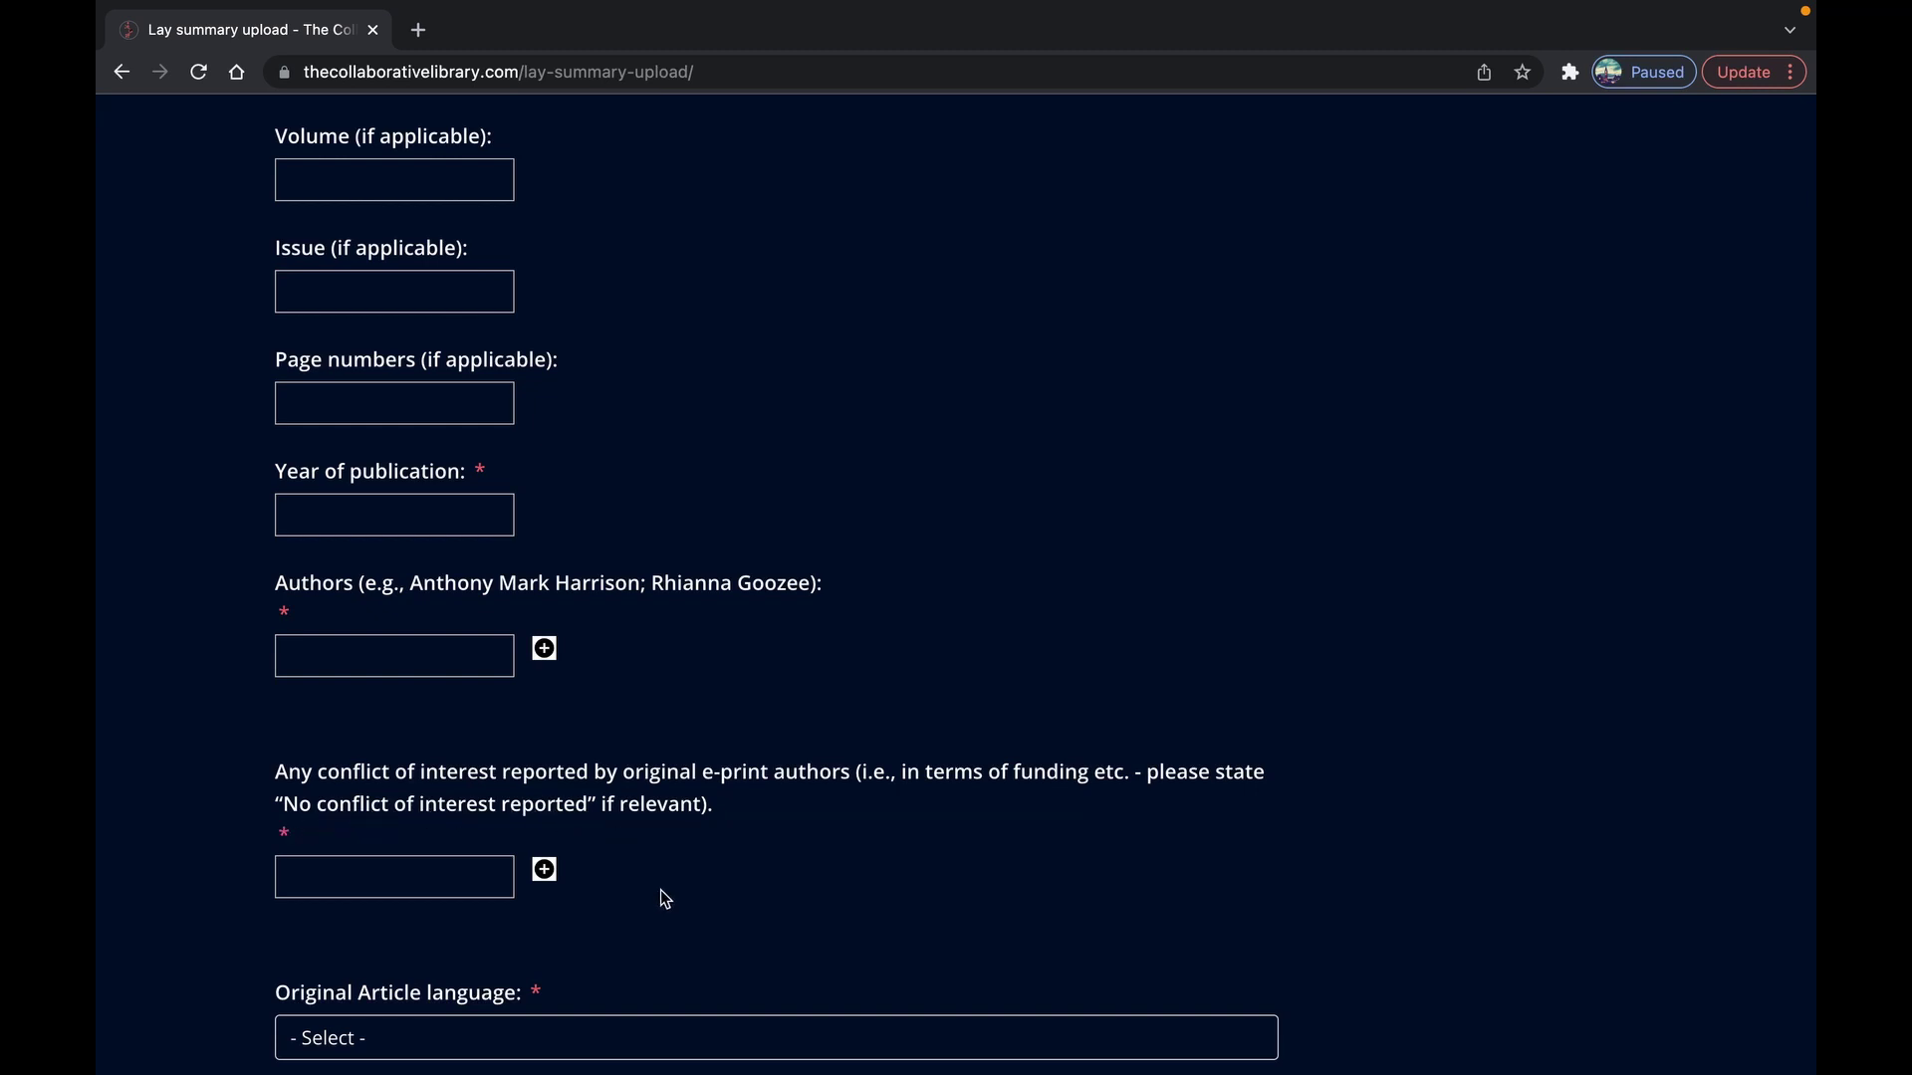
- Set Original Article language to English and open the Article type list
scroll(660, 888, "down", 1)
scroll(666, 892, "down", 3)
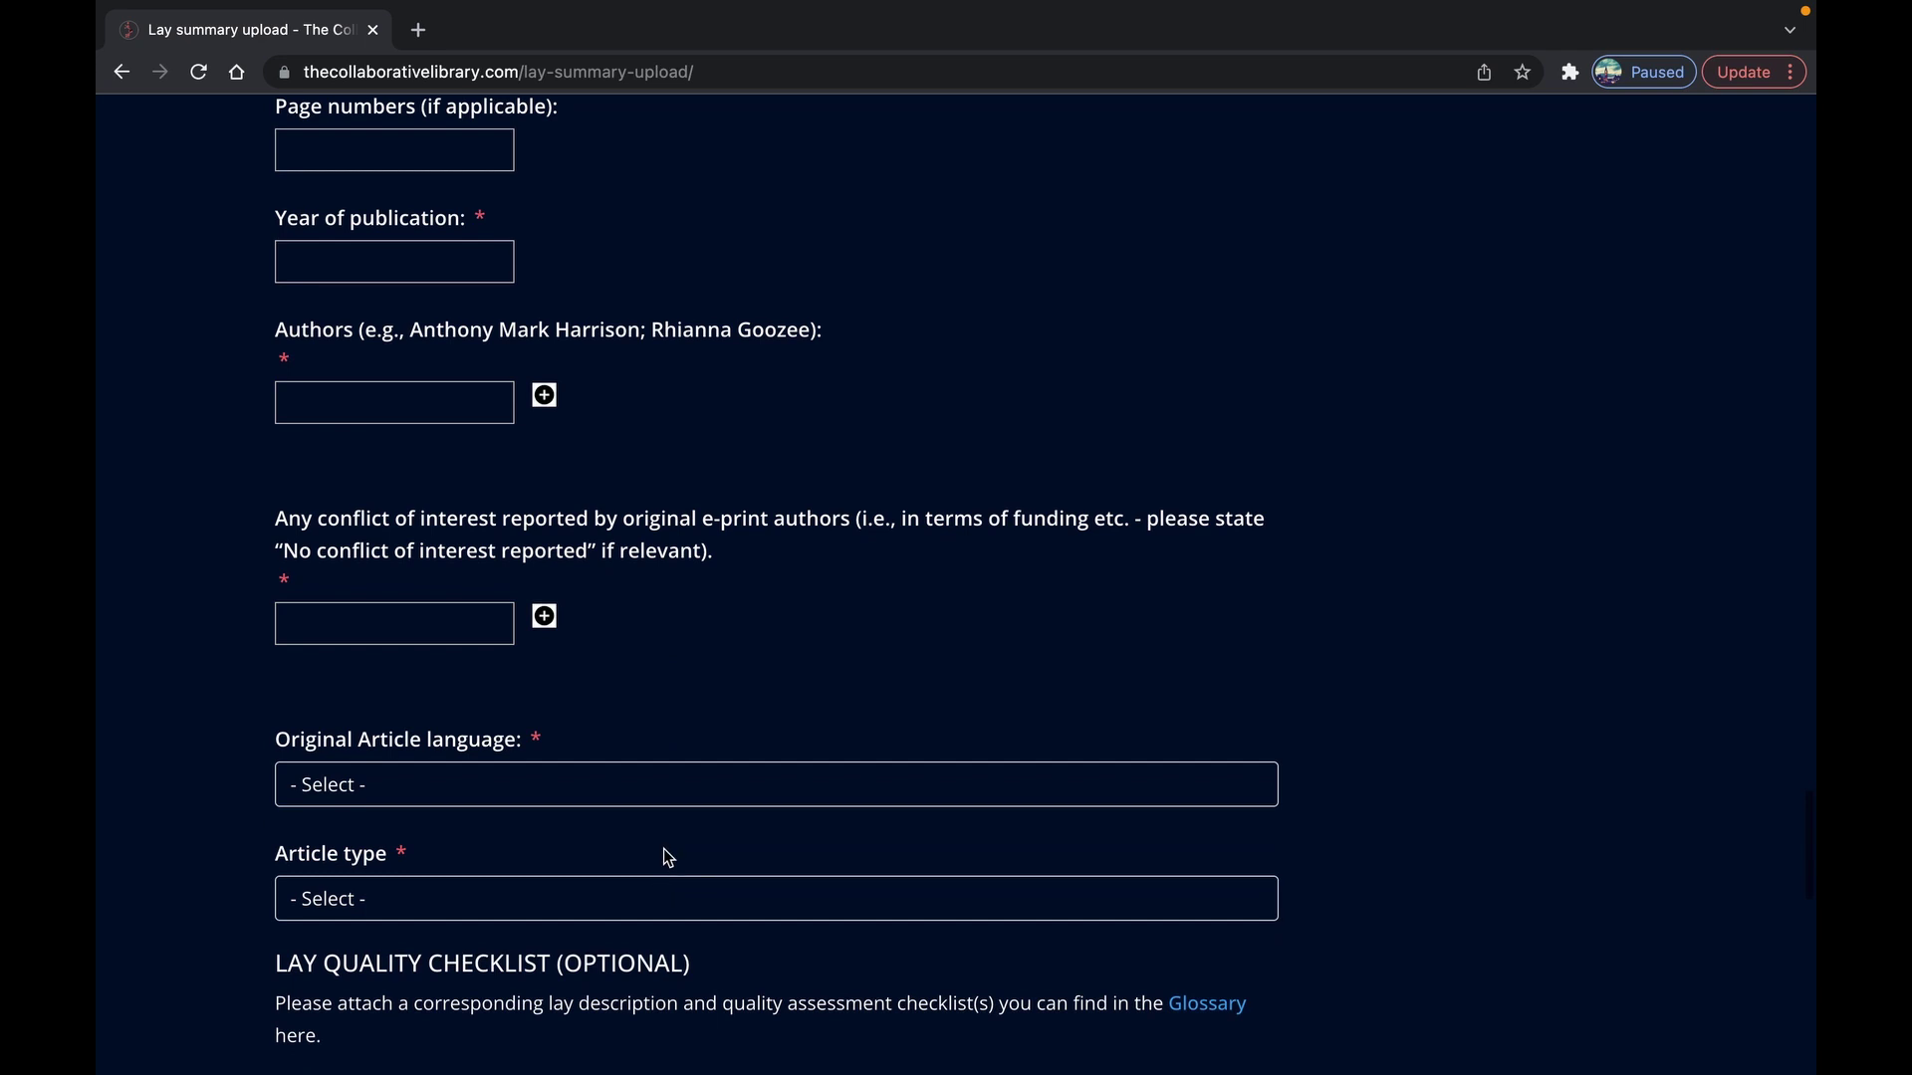
left_click(667, 786)
left_click(648, 817)
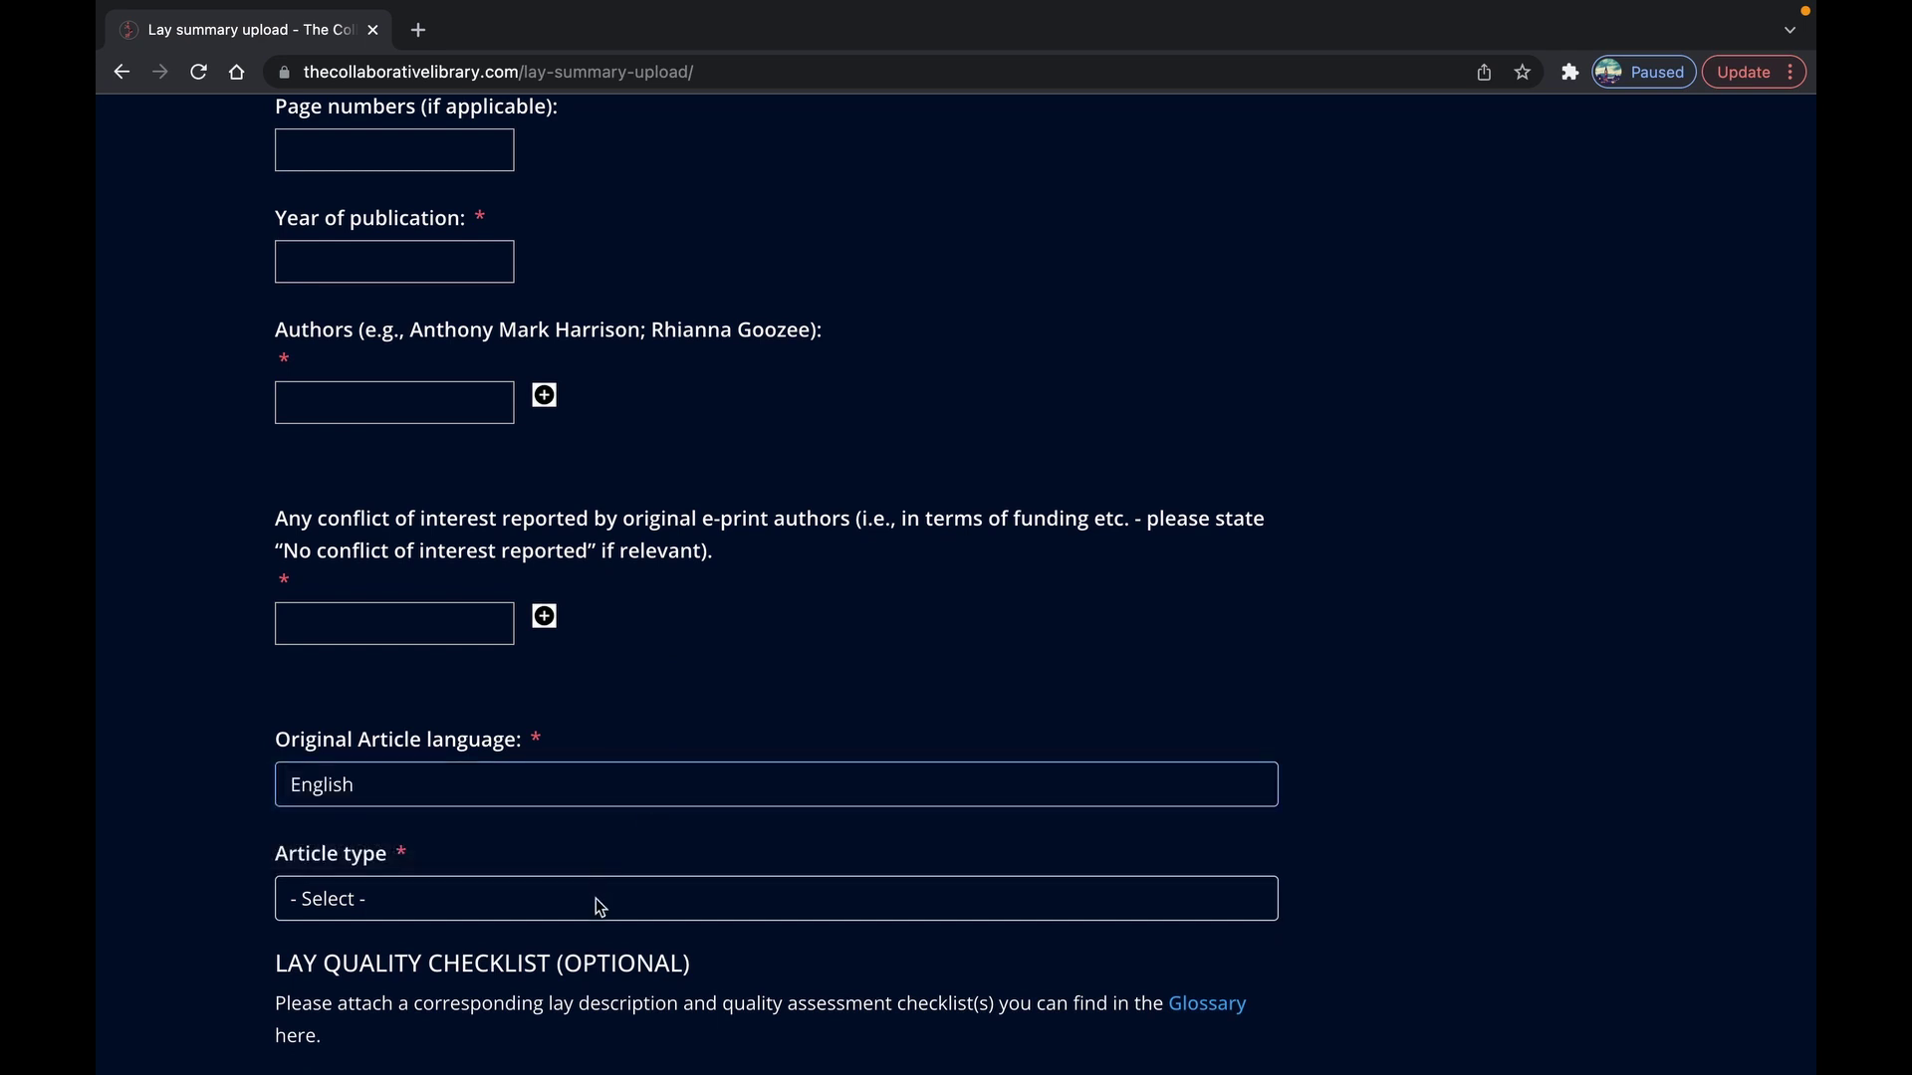
left_click(601, 904)
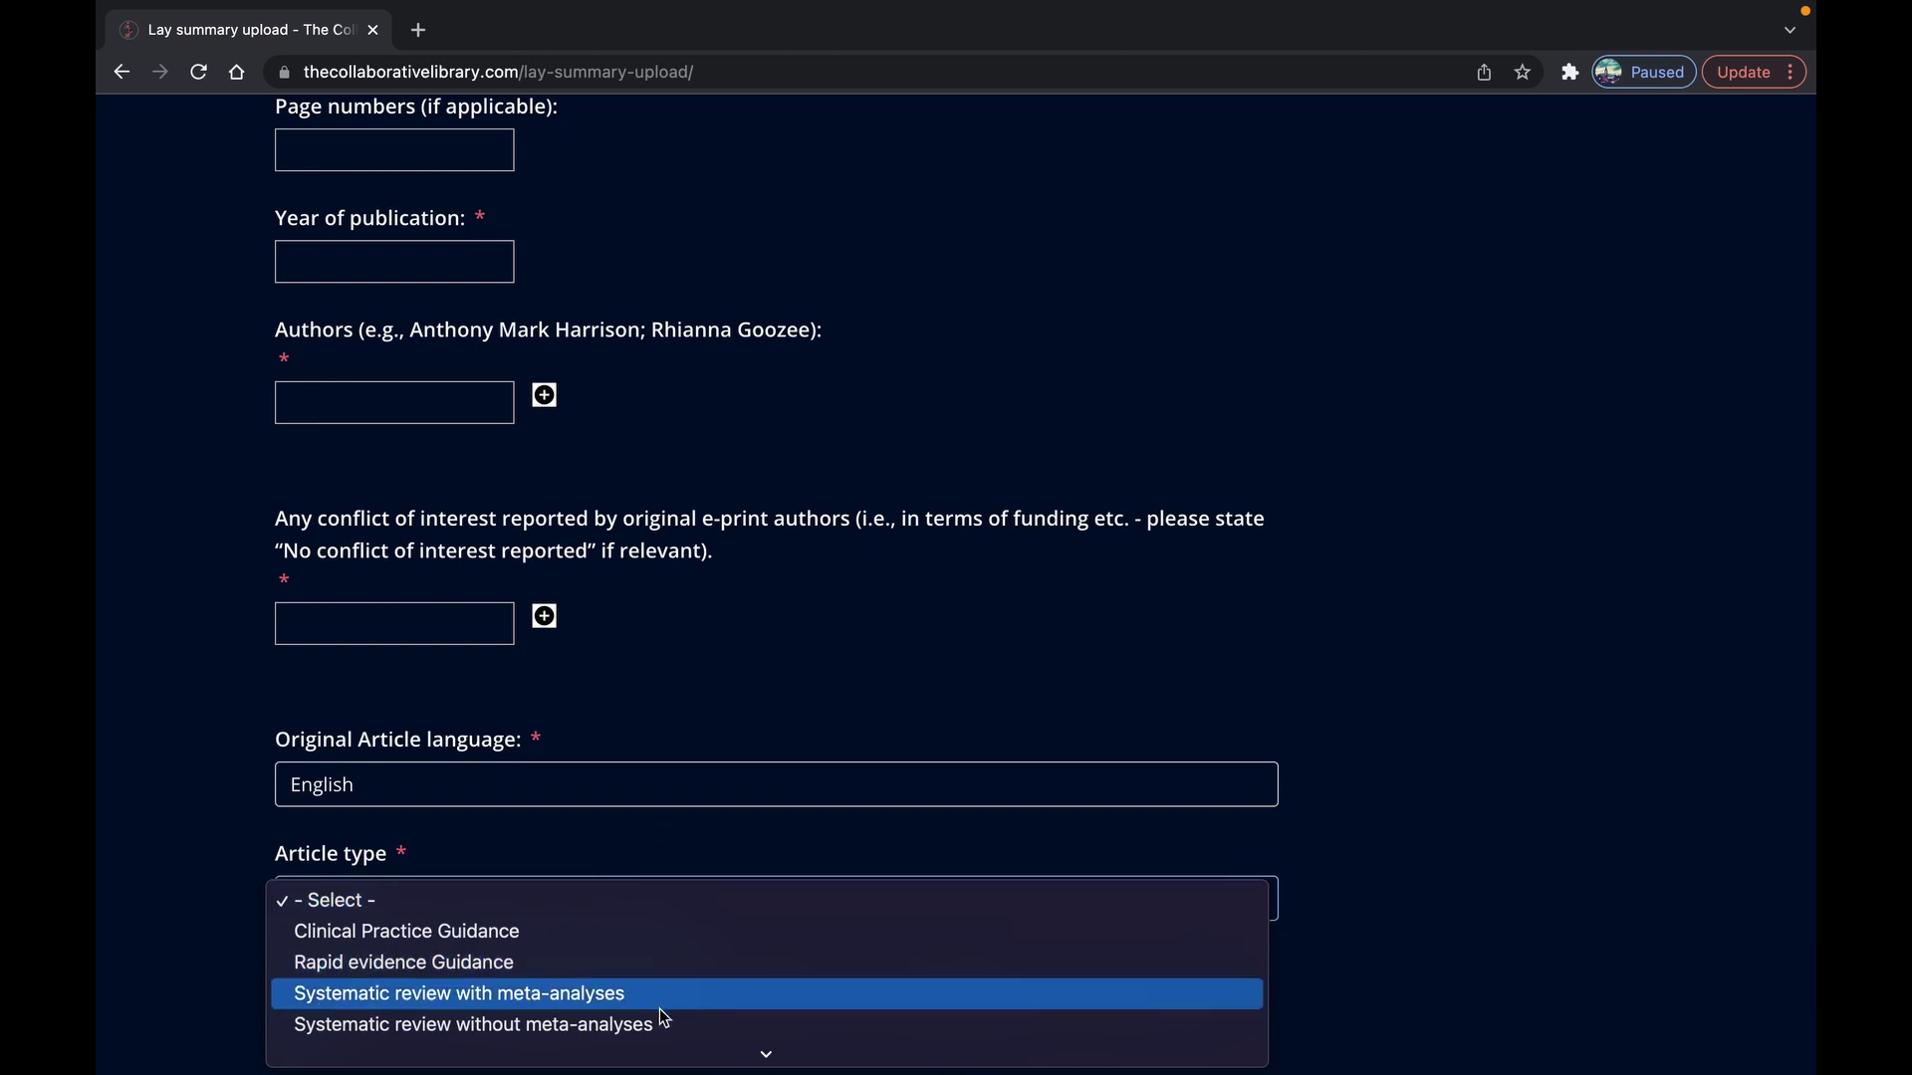
mouse_move(766, 1060)
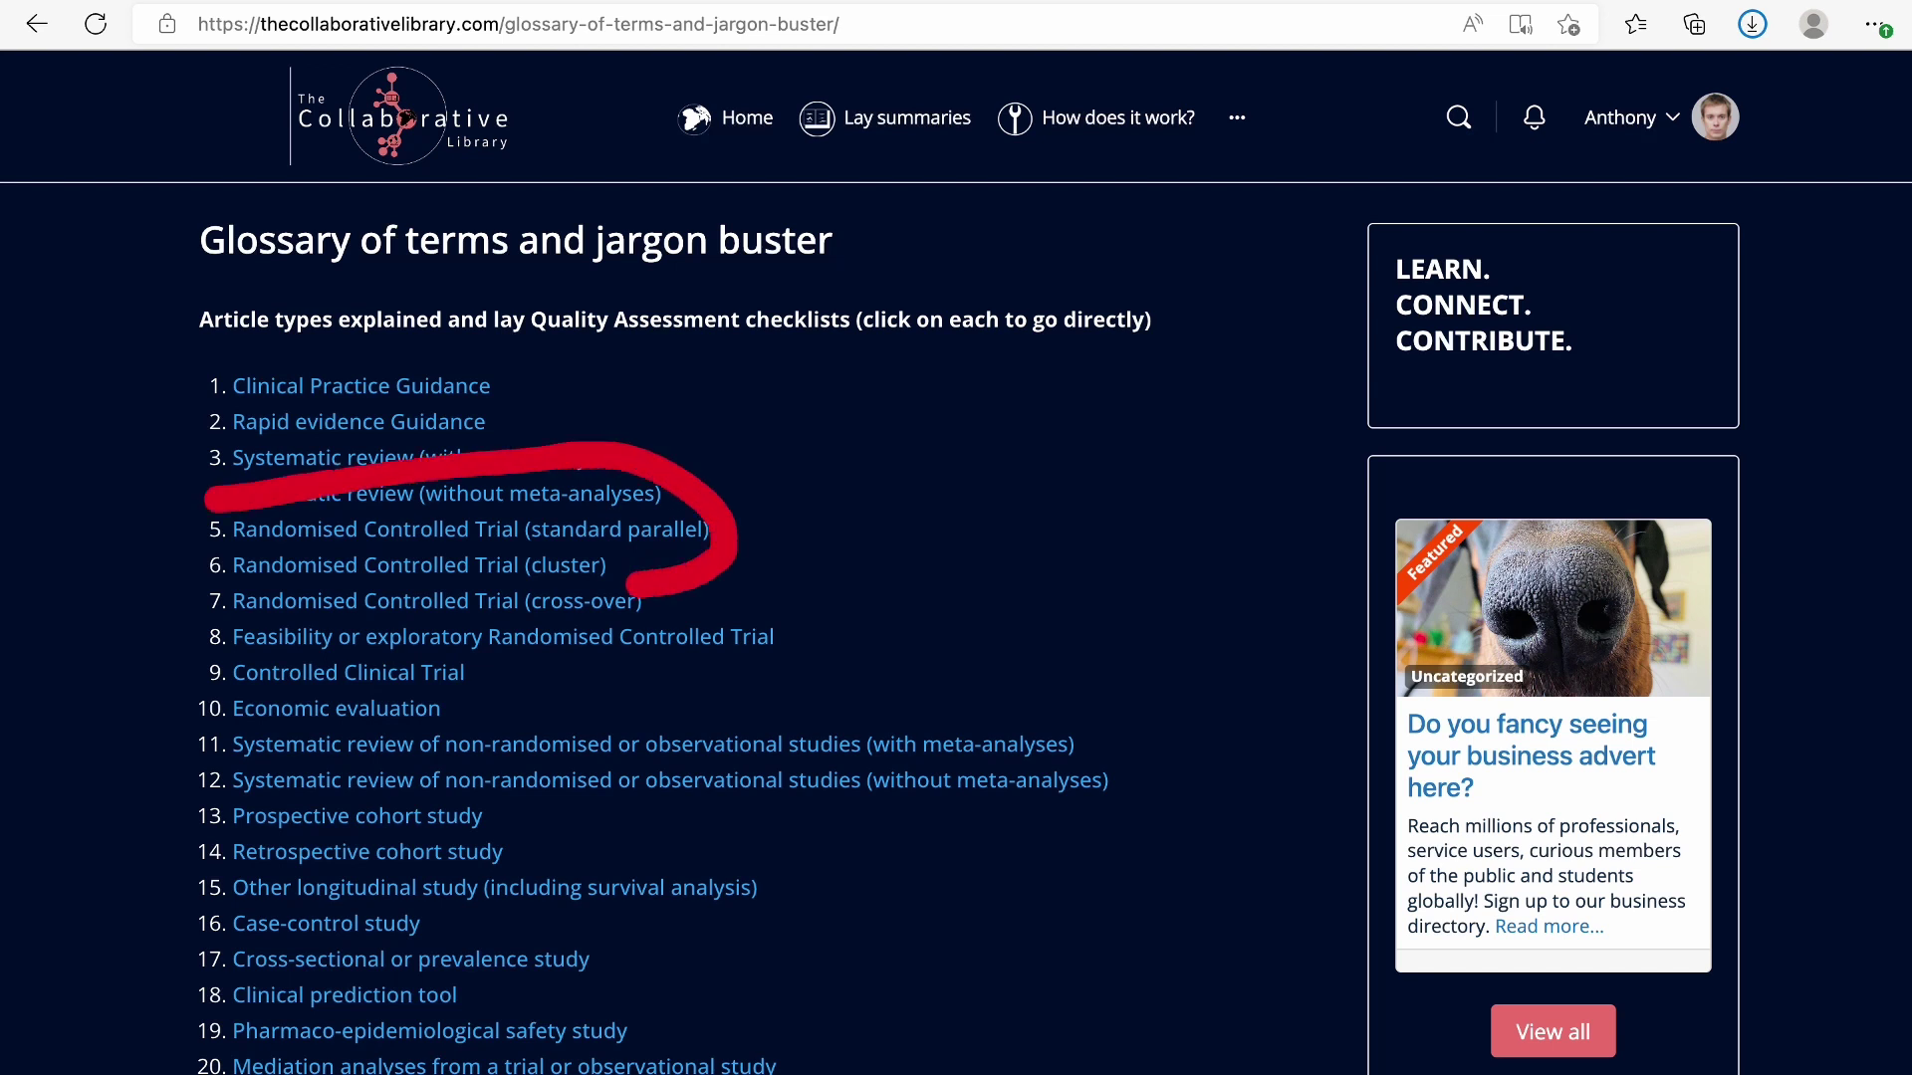
- Jump to the standard parallel randomised controlled trial entry in the Glossary
left_click(470, 529)
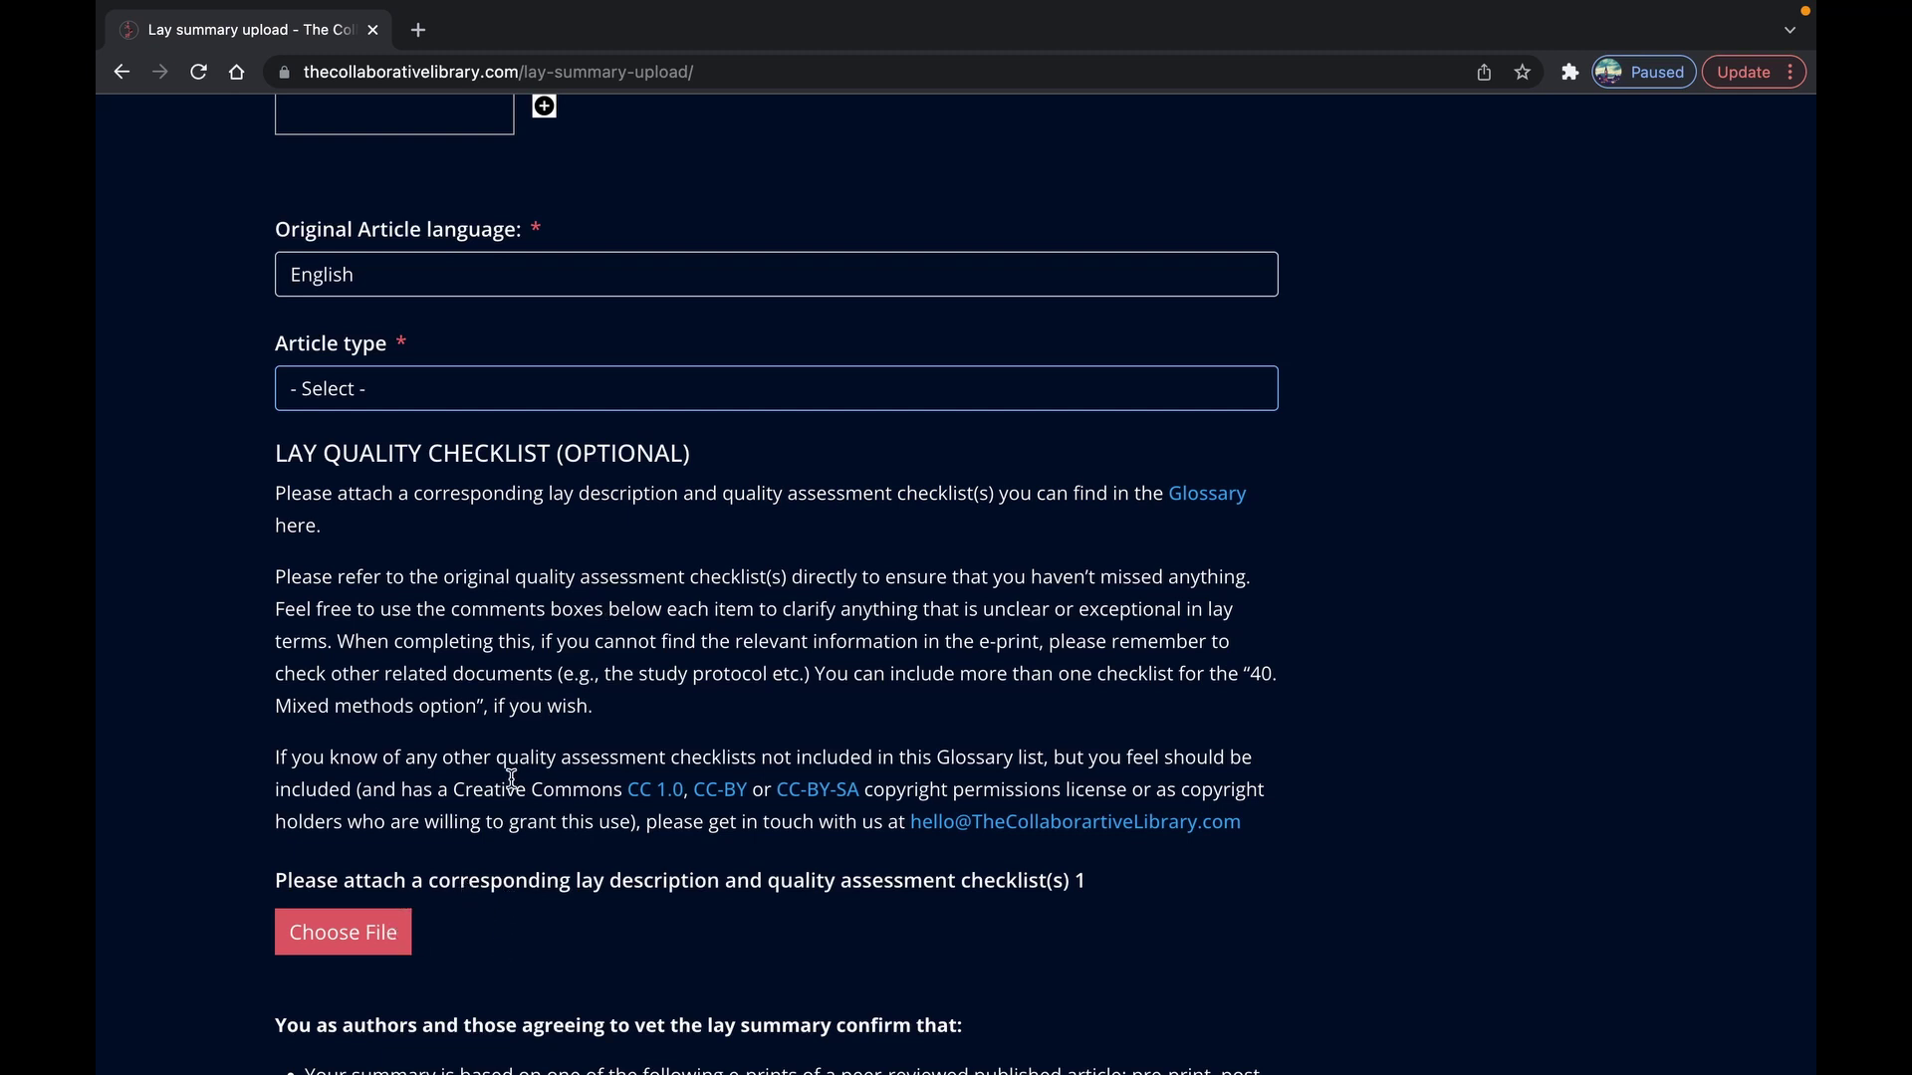
- Scroll past Choose File to the Yes checkbox and the CONFIRM & SUBMIT button
scroll(512, 778, "down", 3)
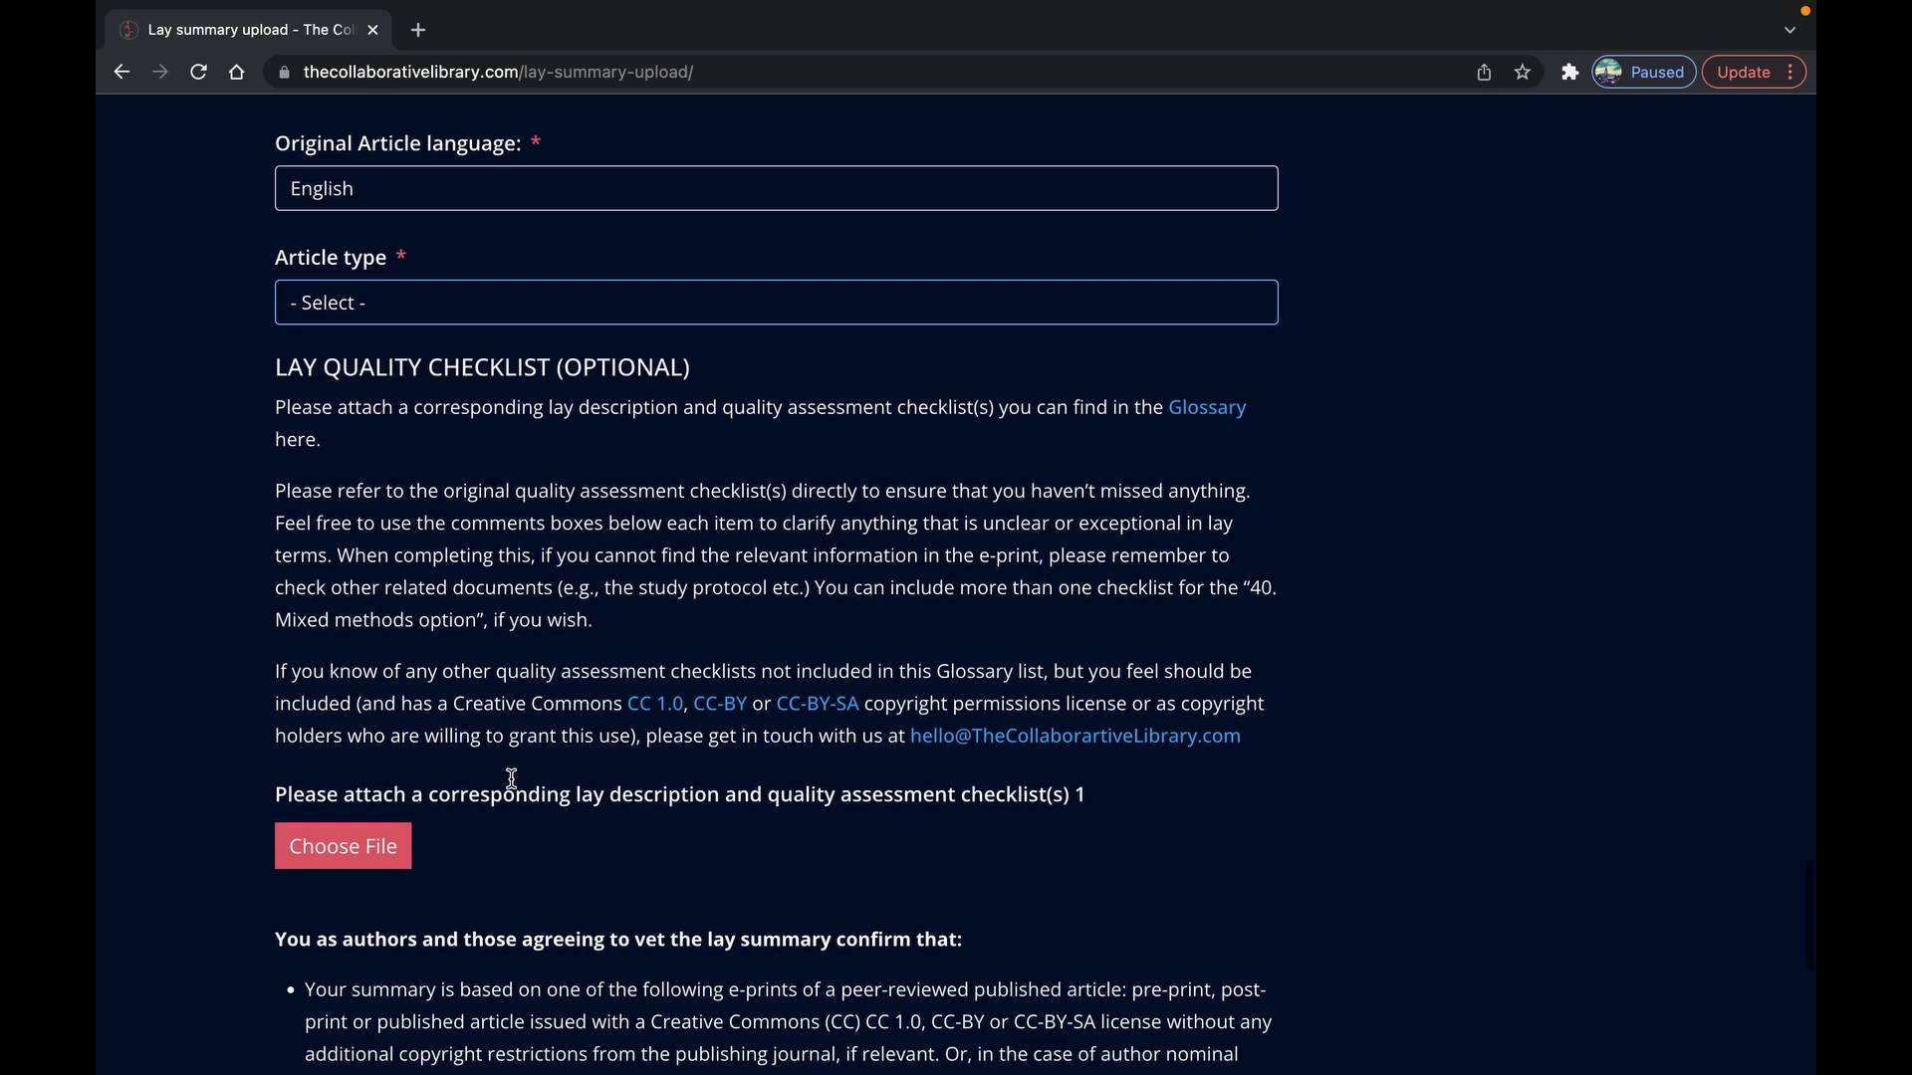
scroll(515, 773, "down", 8)
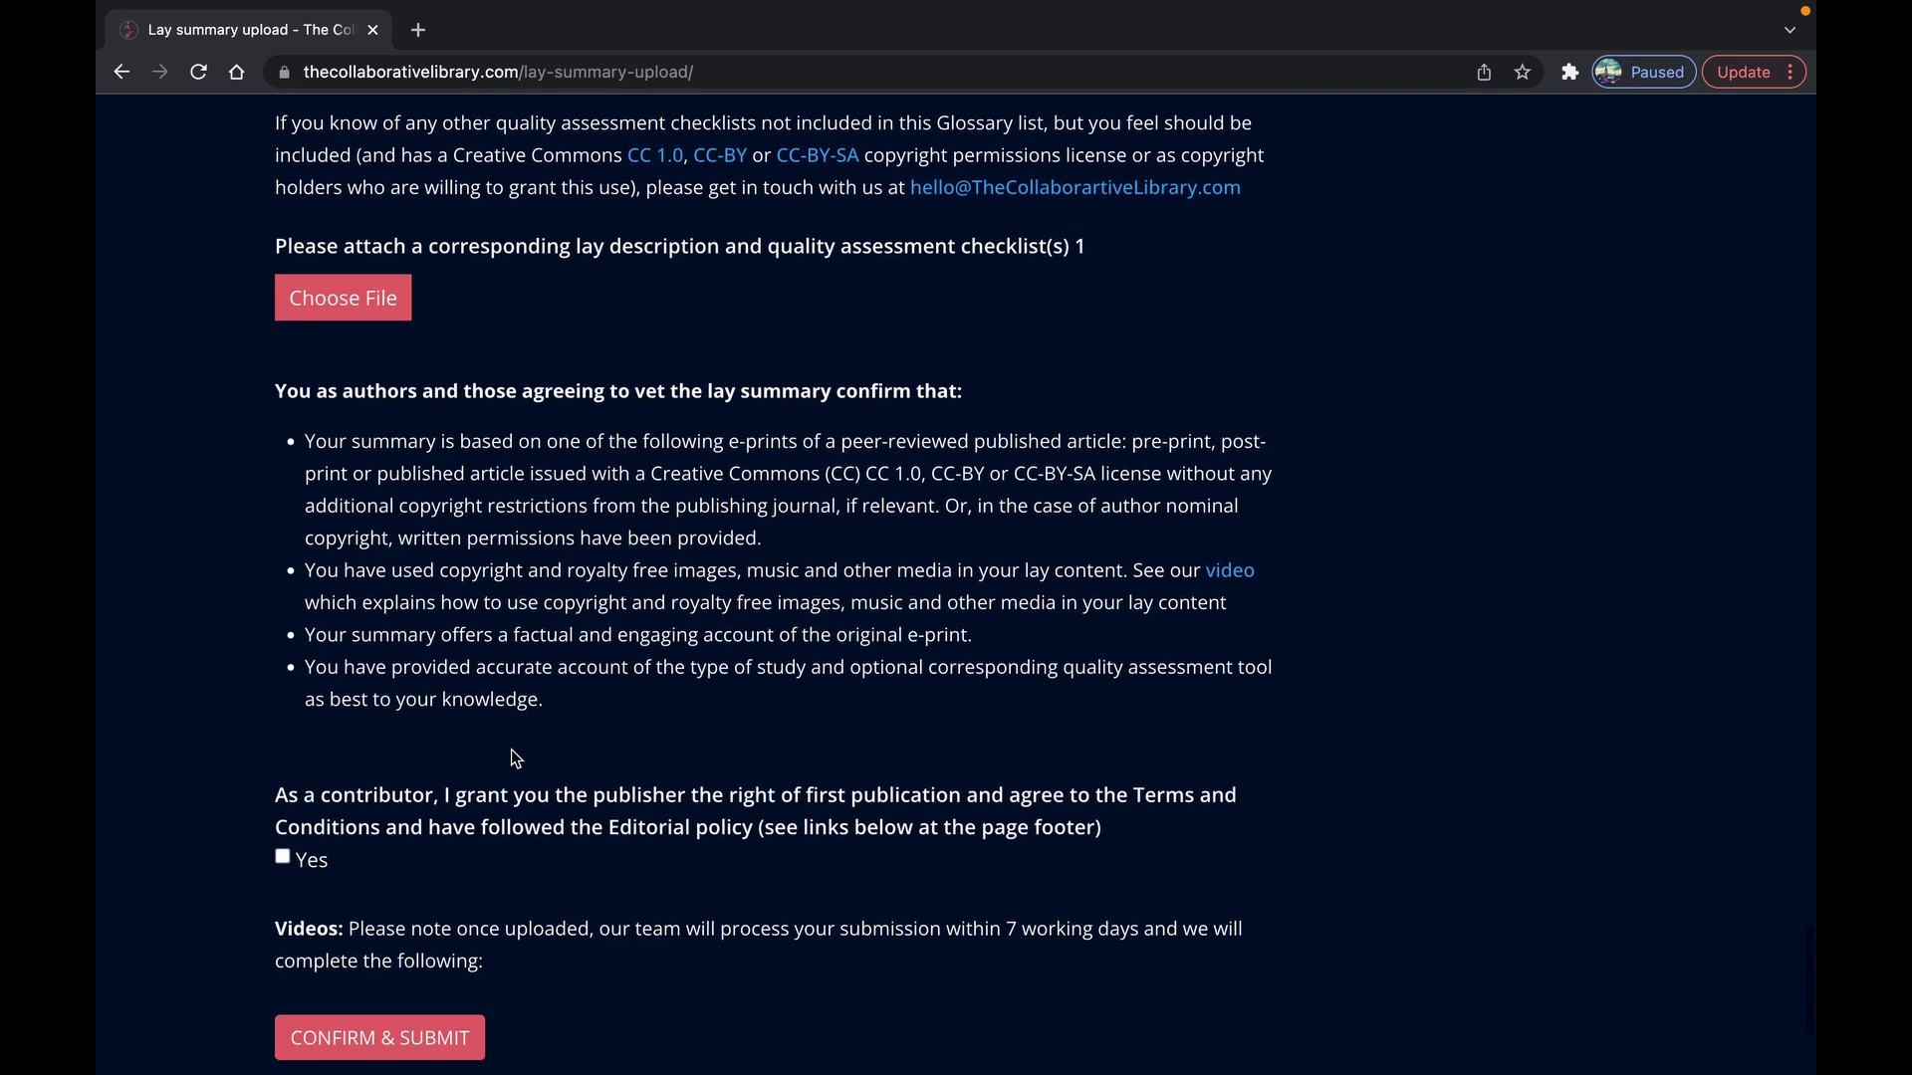
scroll(510, 749, "down", 4)
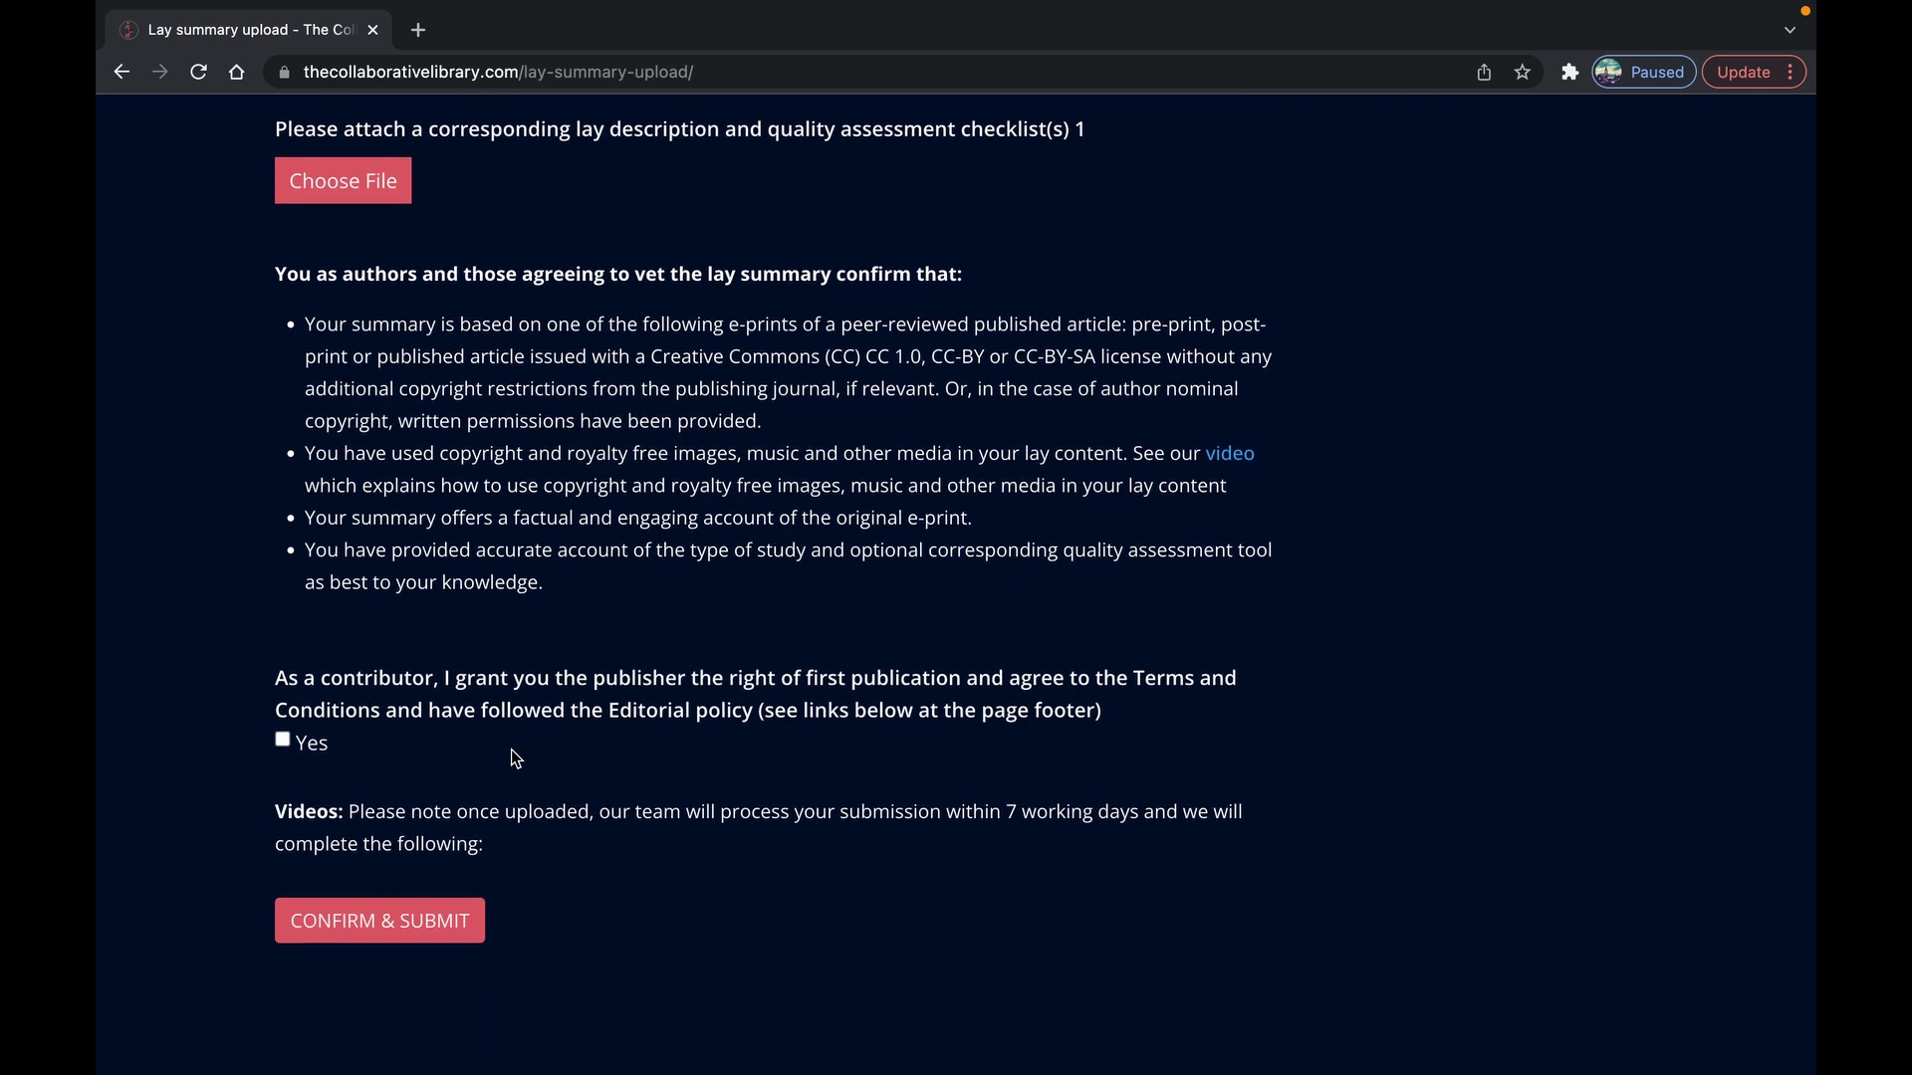